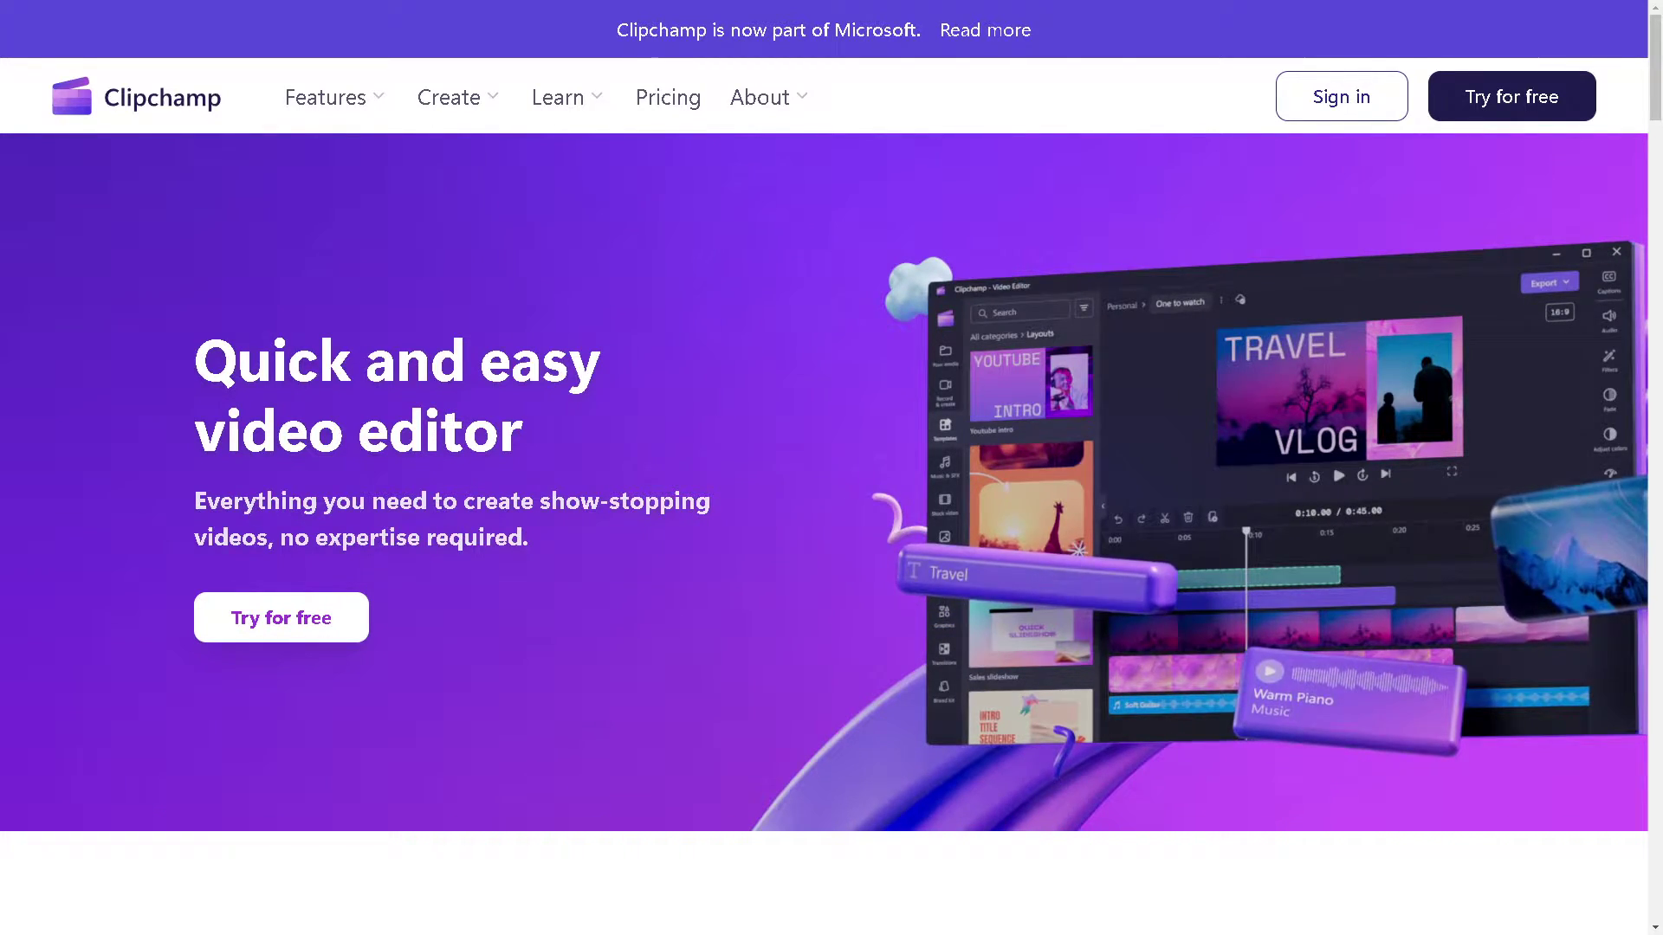
Scroll down the Clipchamp marketing page on the way to signing in
scroll(831, 519, down, 10)
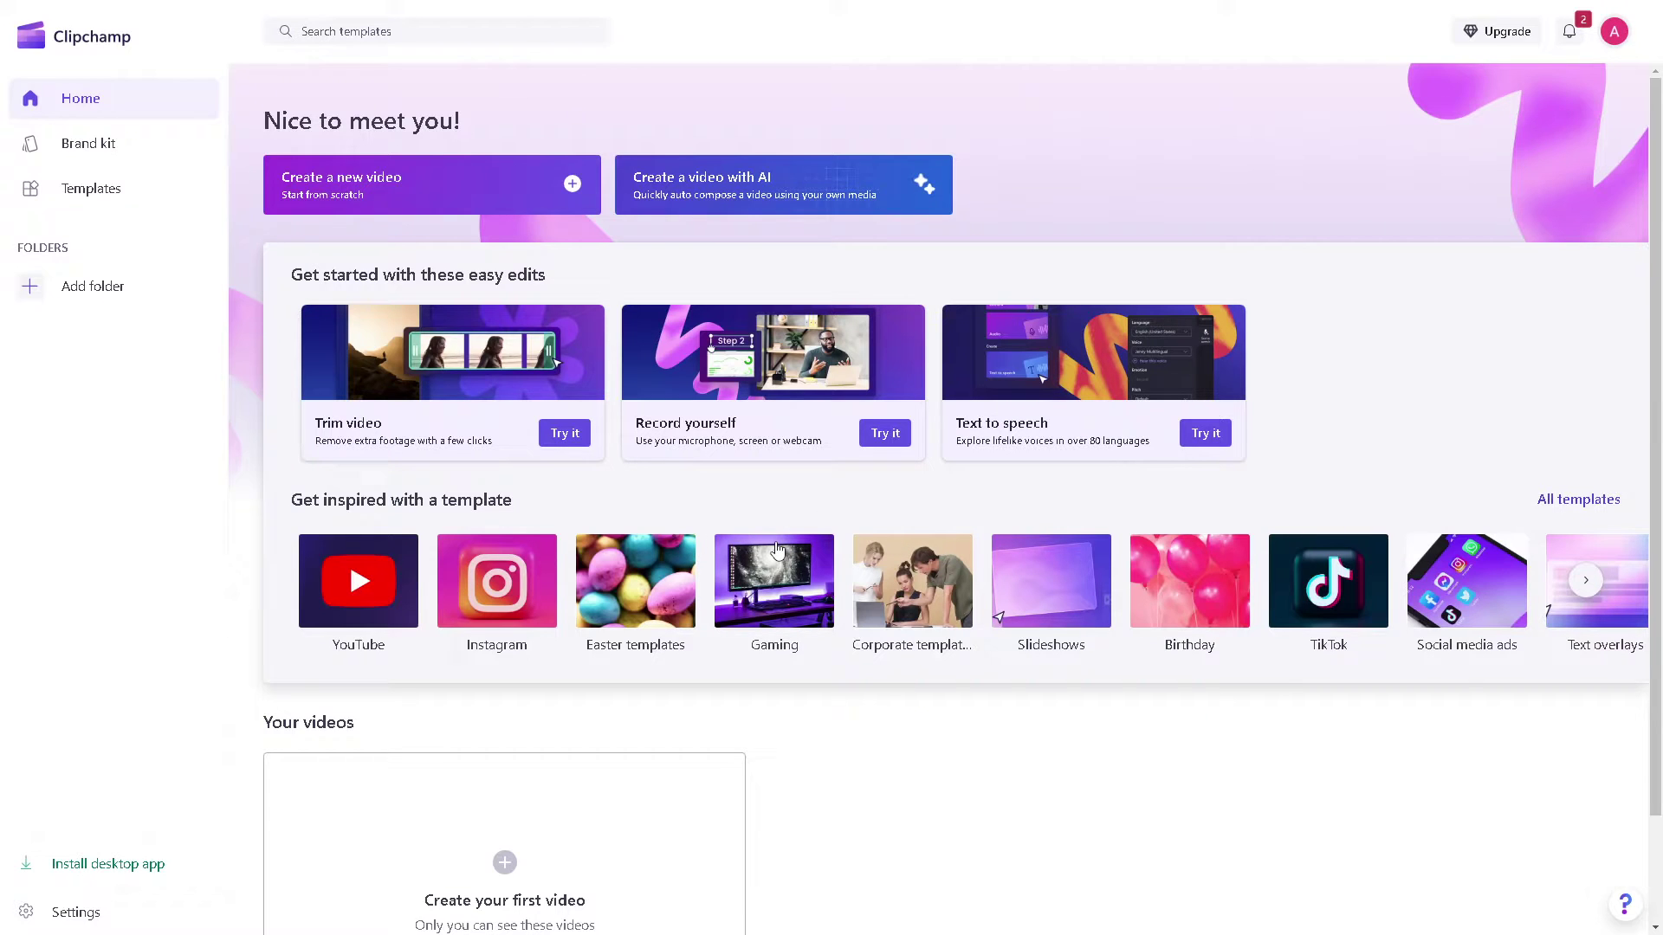
scroll(777, 550, down, 2)
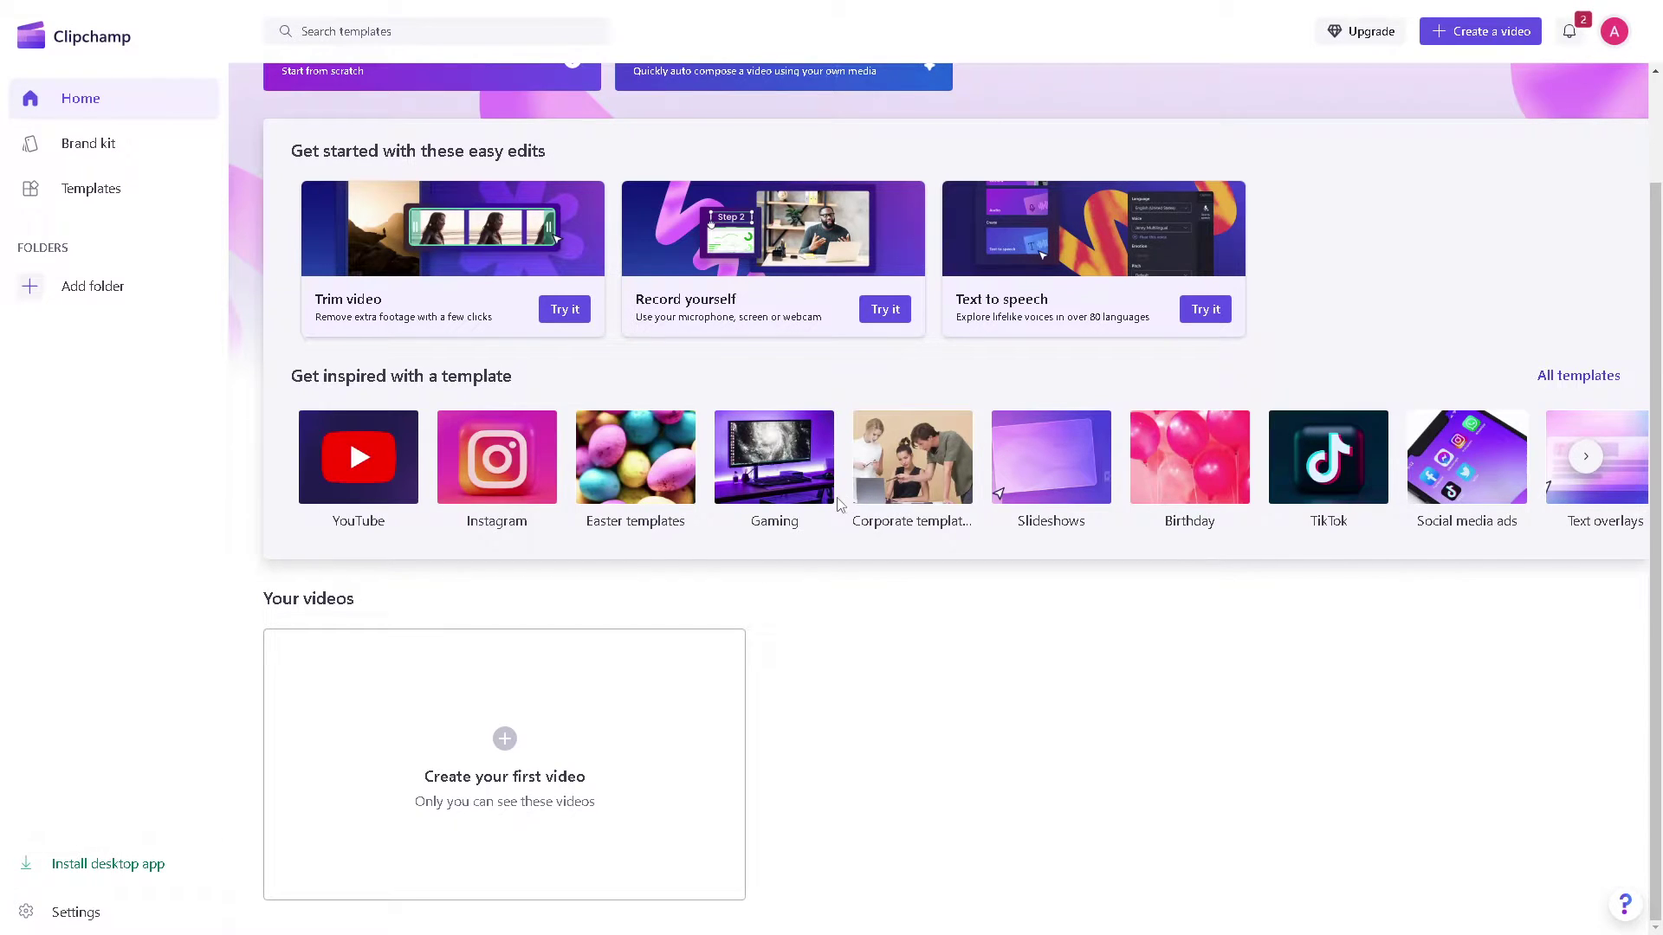
scroll(842, 505, up, 2)
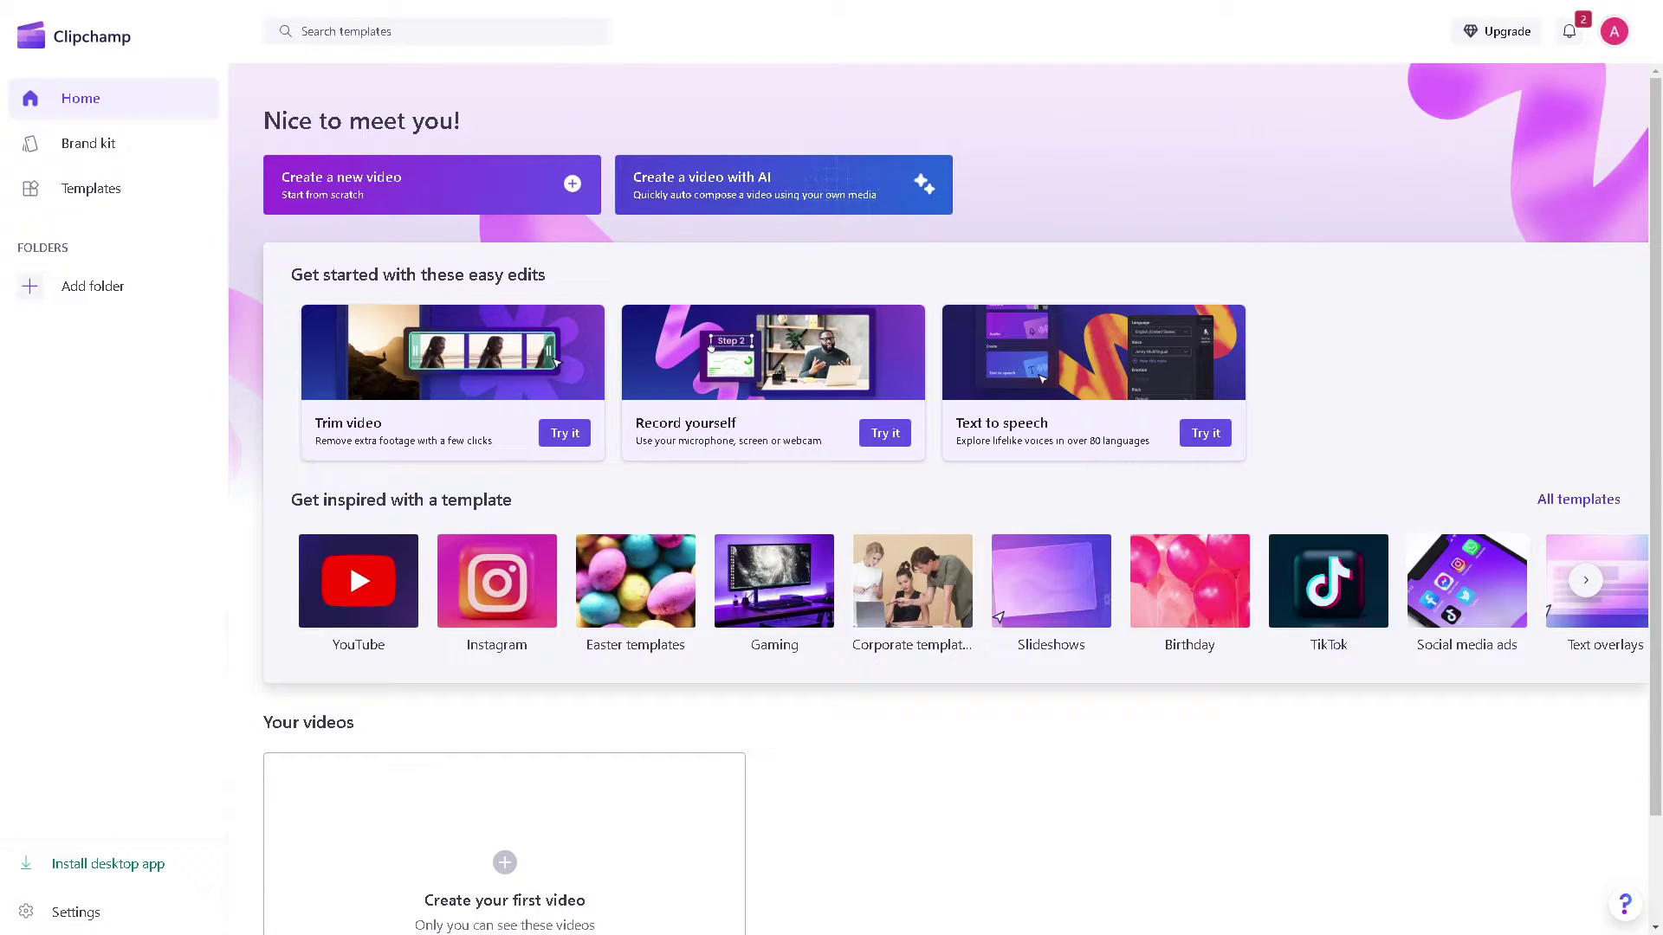
scroll(546, 761, down, 1)
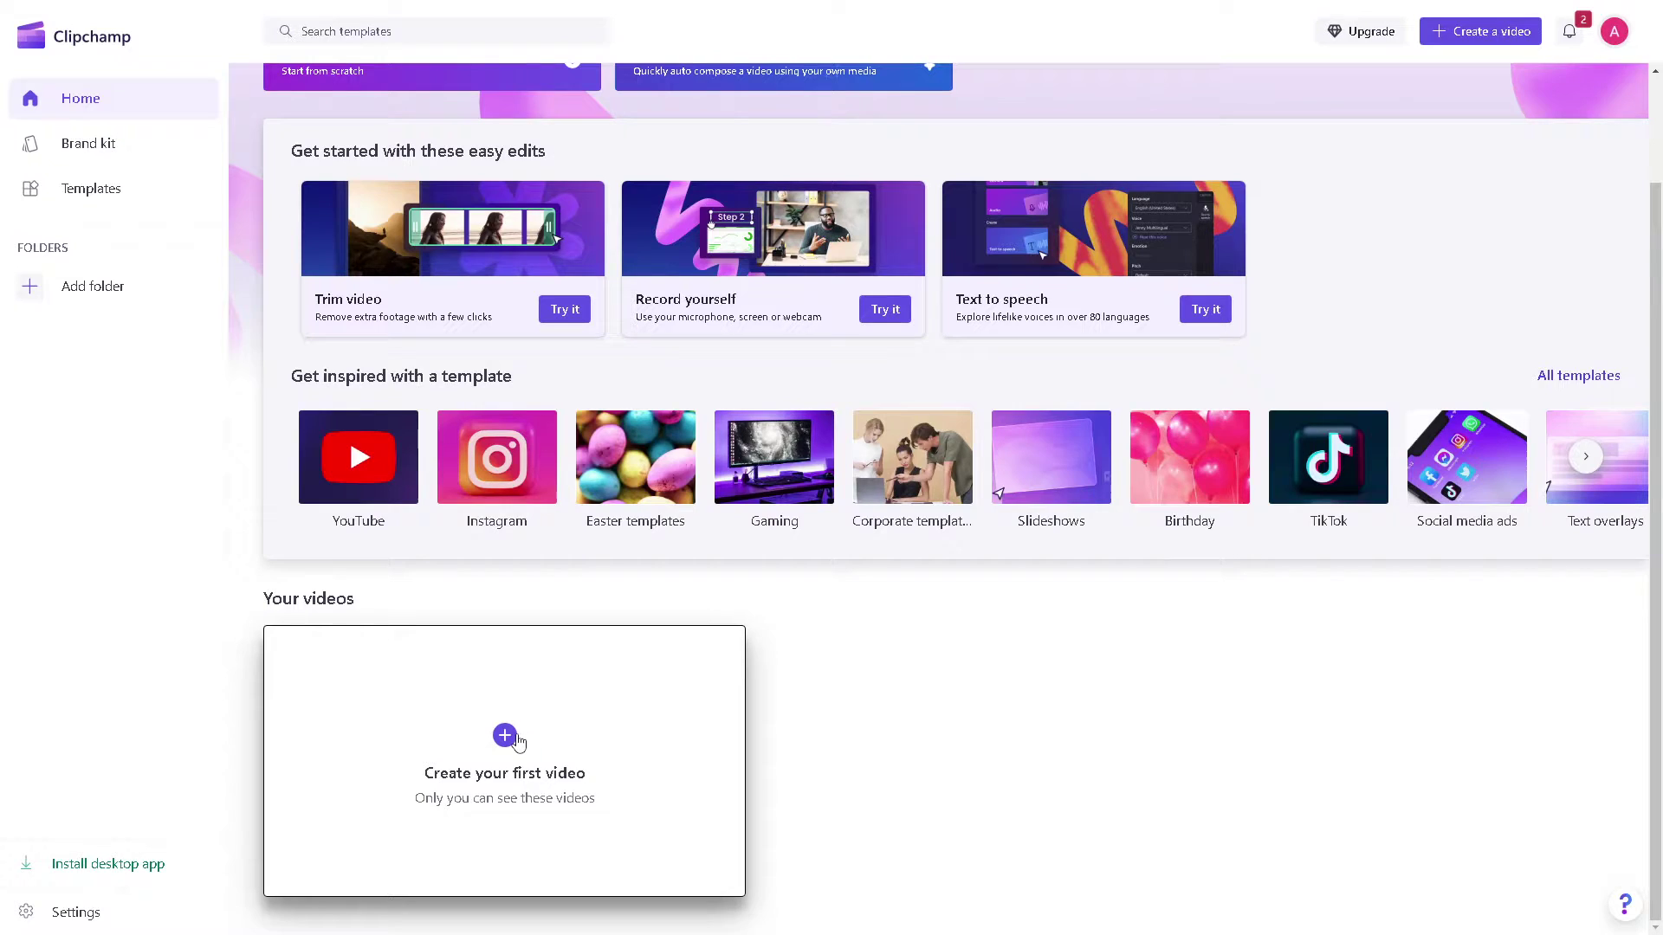
Start a blank video project and rename it 'How to Make a YouTube thumbnail on Clipchamp'
click(505, 736)
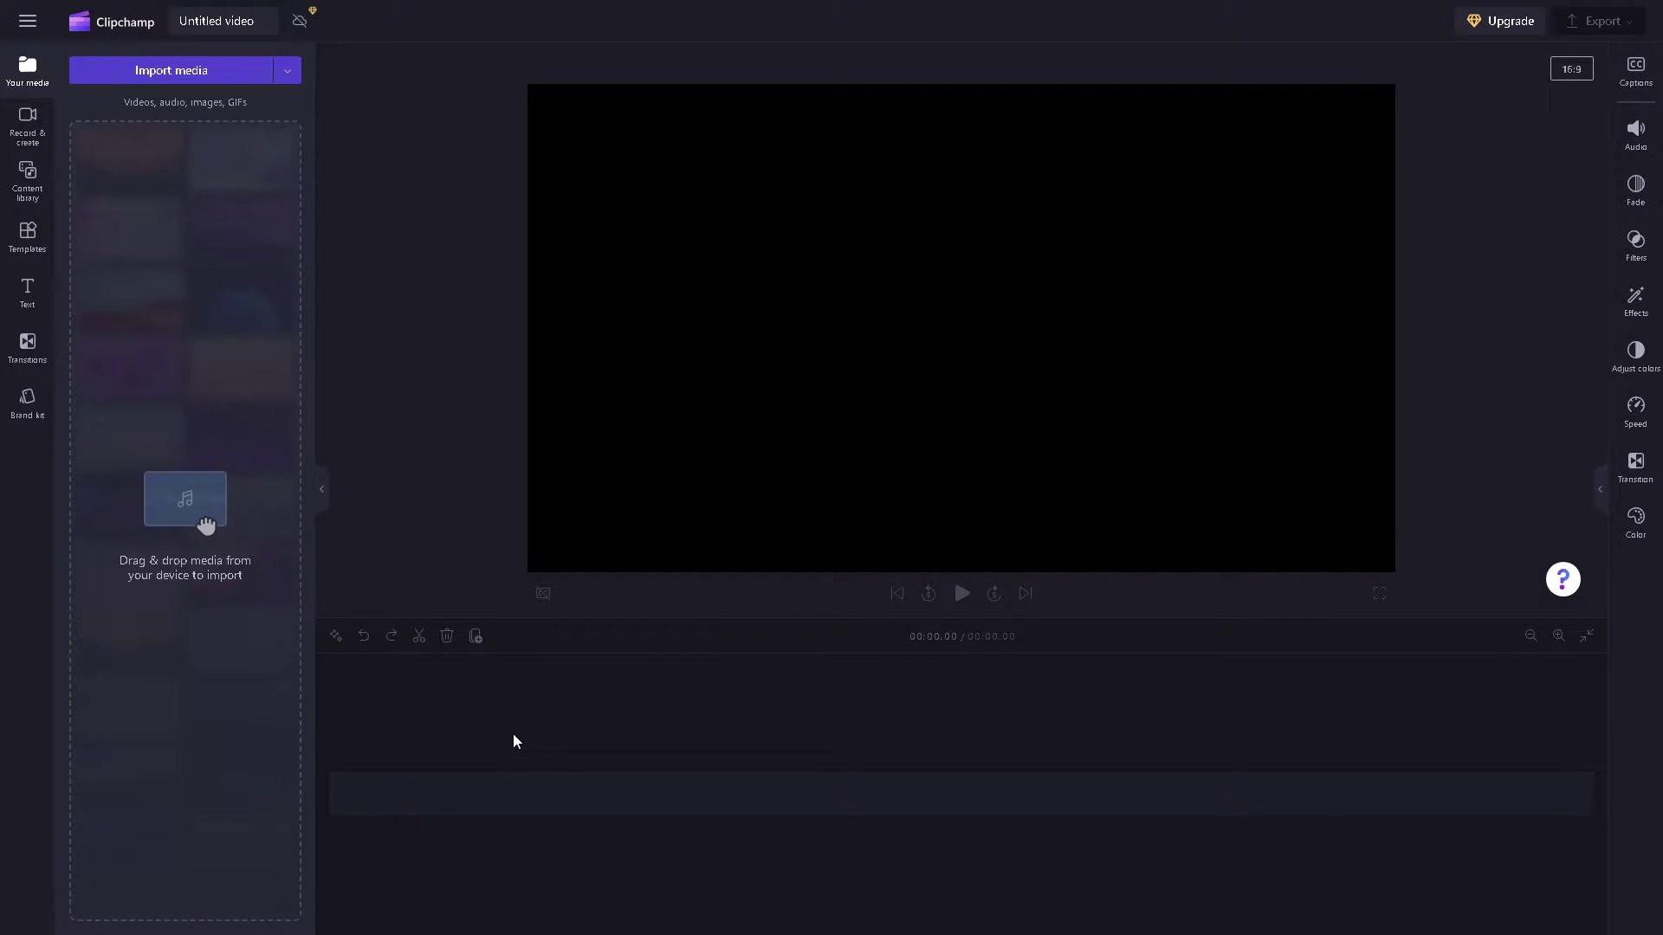
click(190, 21)
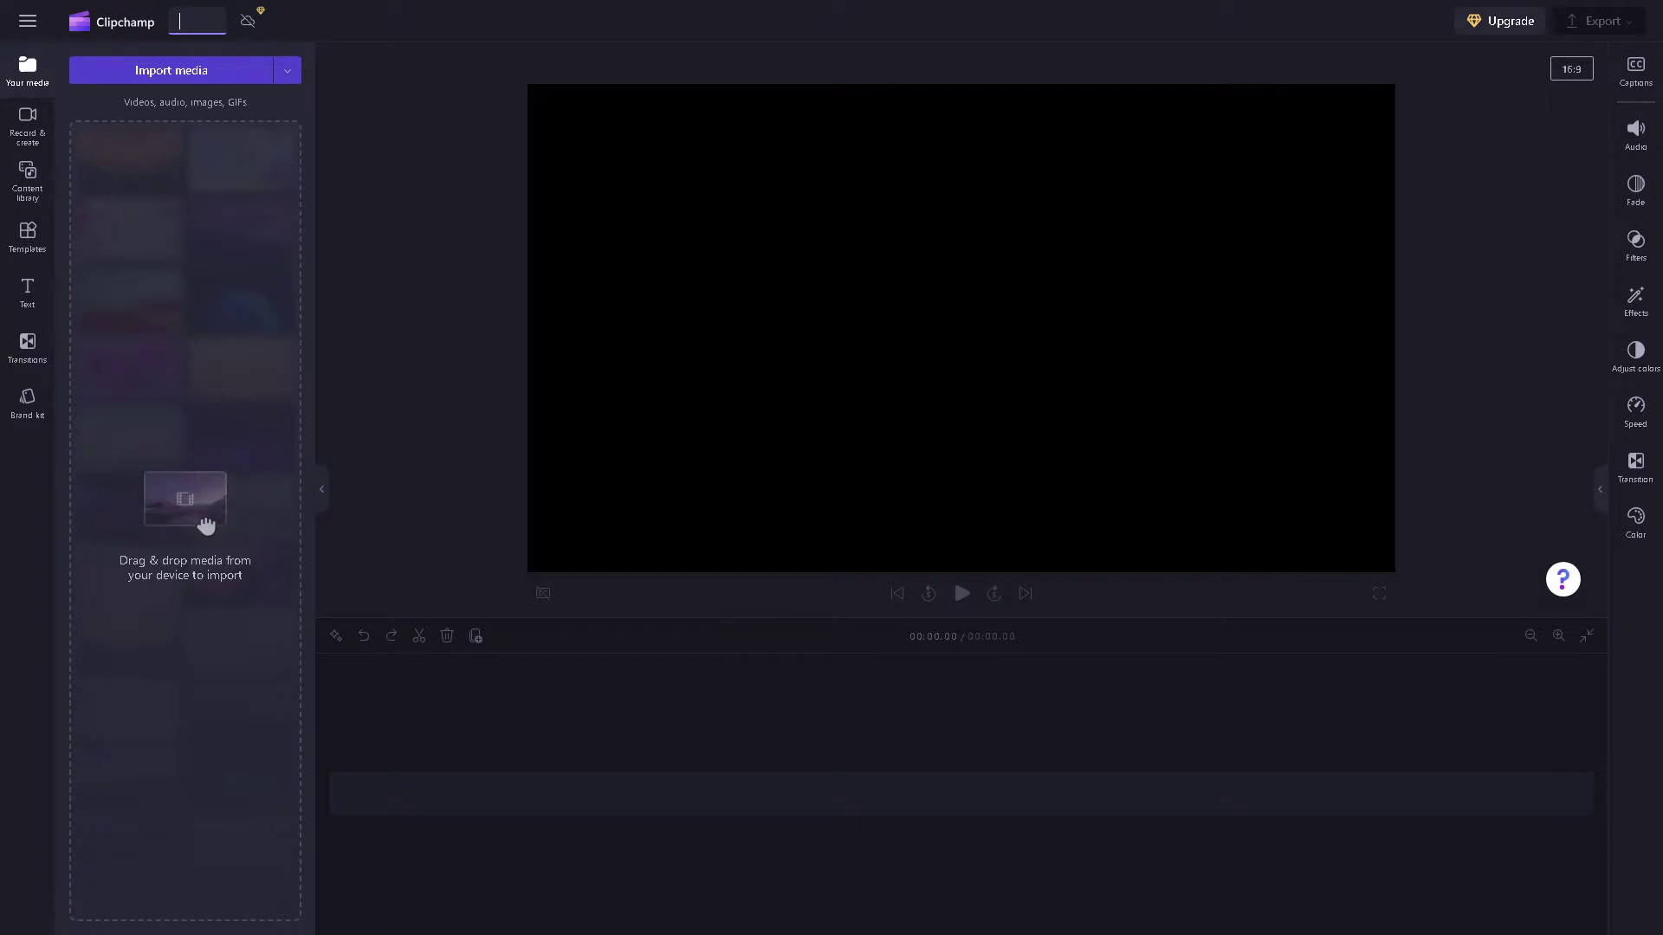
key(Return)
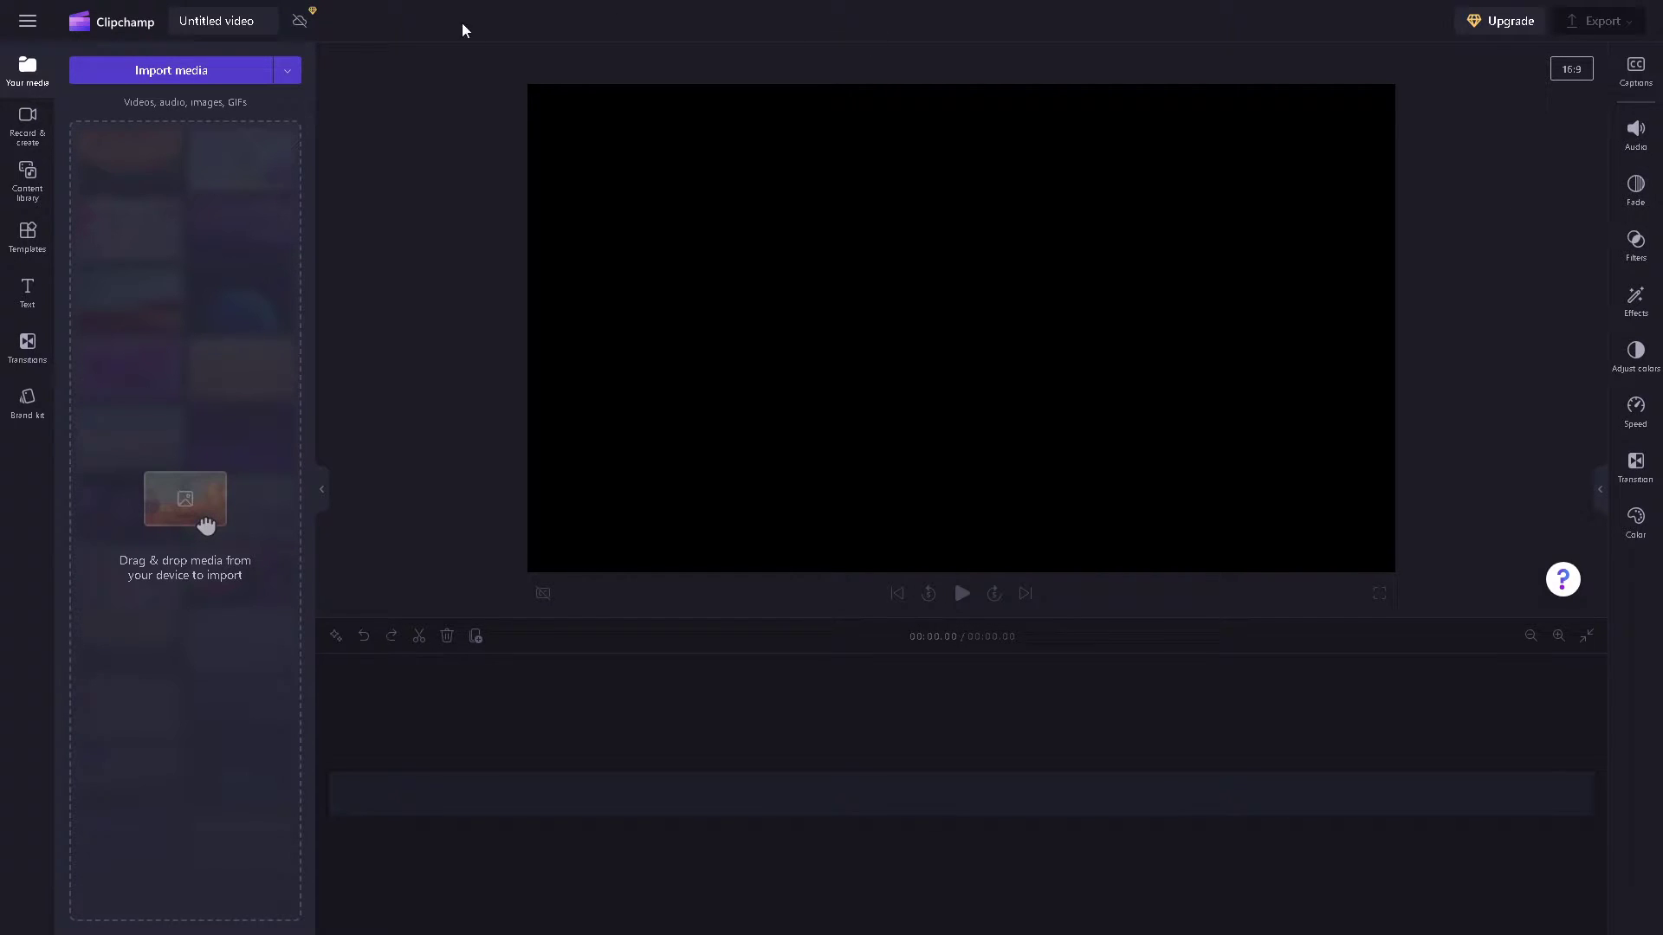
click(214, 23)
key(ctrl+v)
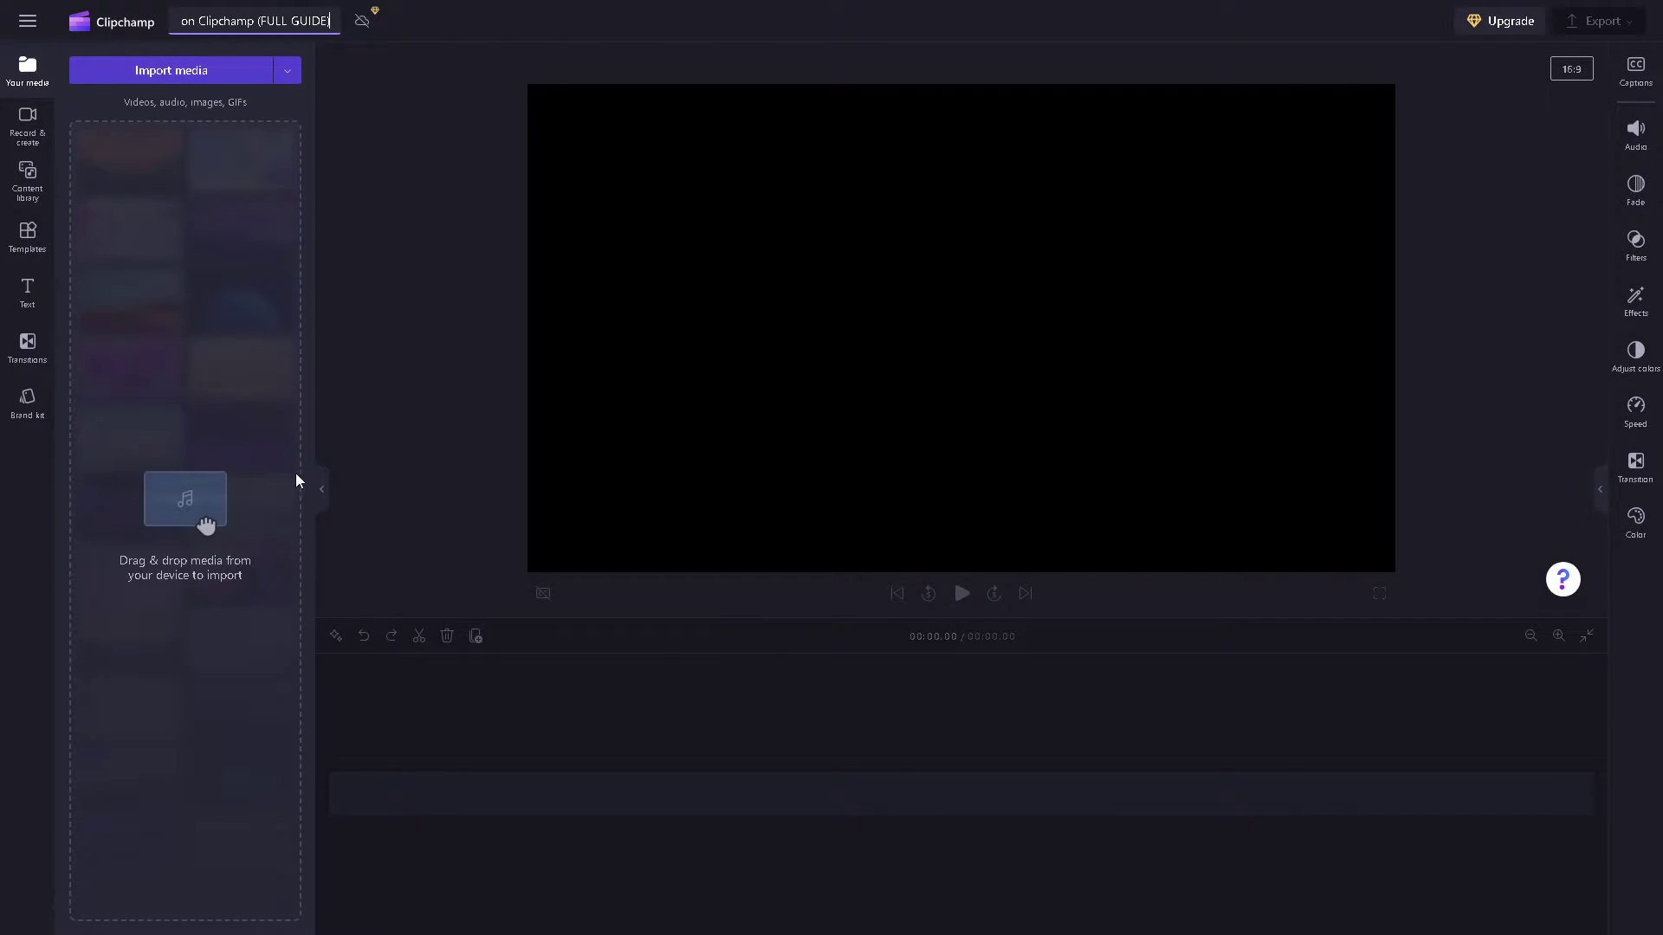
key(Return)
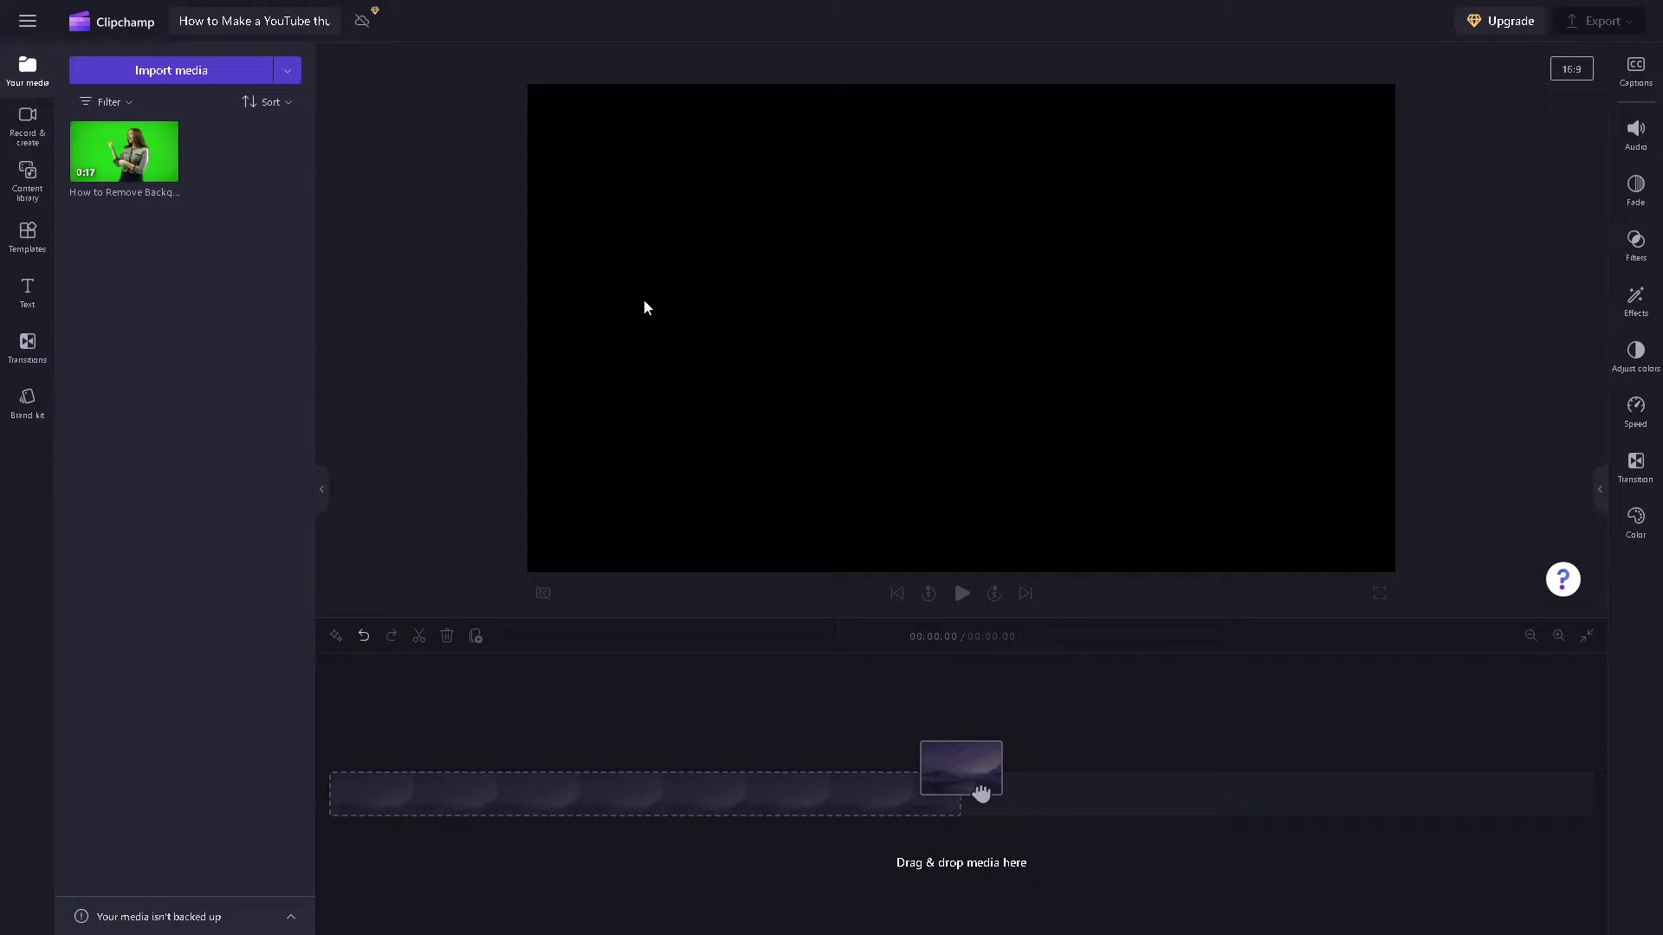
Add the green-screen presenter clip to the timeline and move the playhead slightly into it
mouse_move(145, 161)
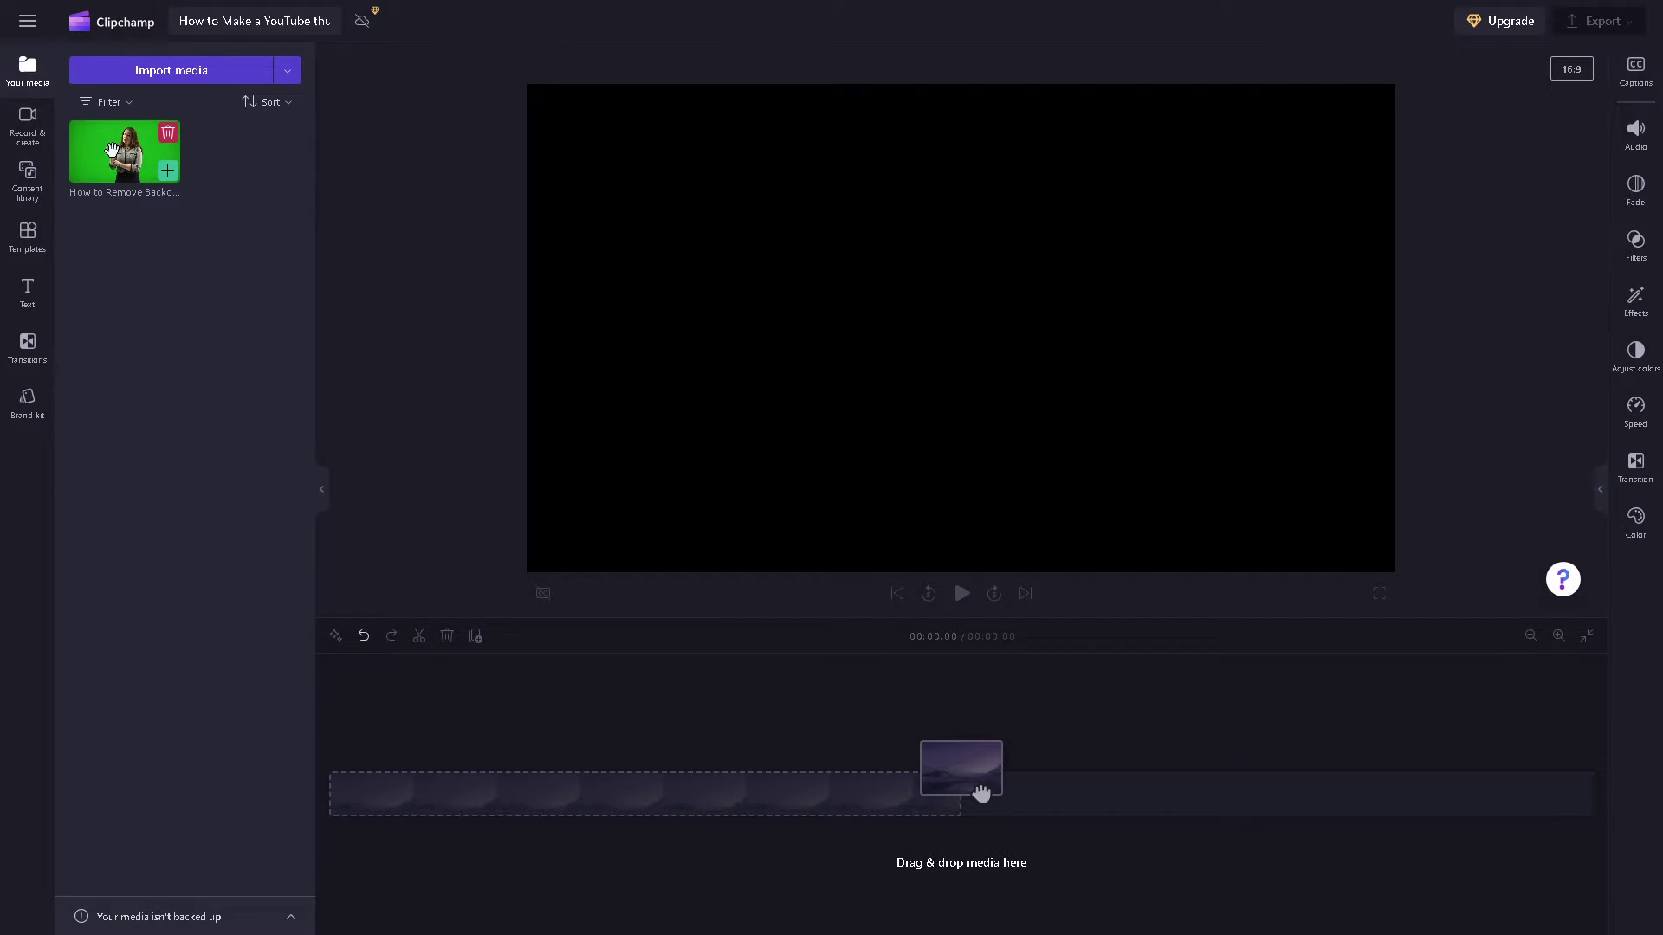
drag(115, 155, 392, 787)
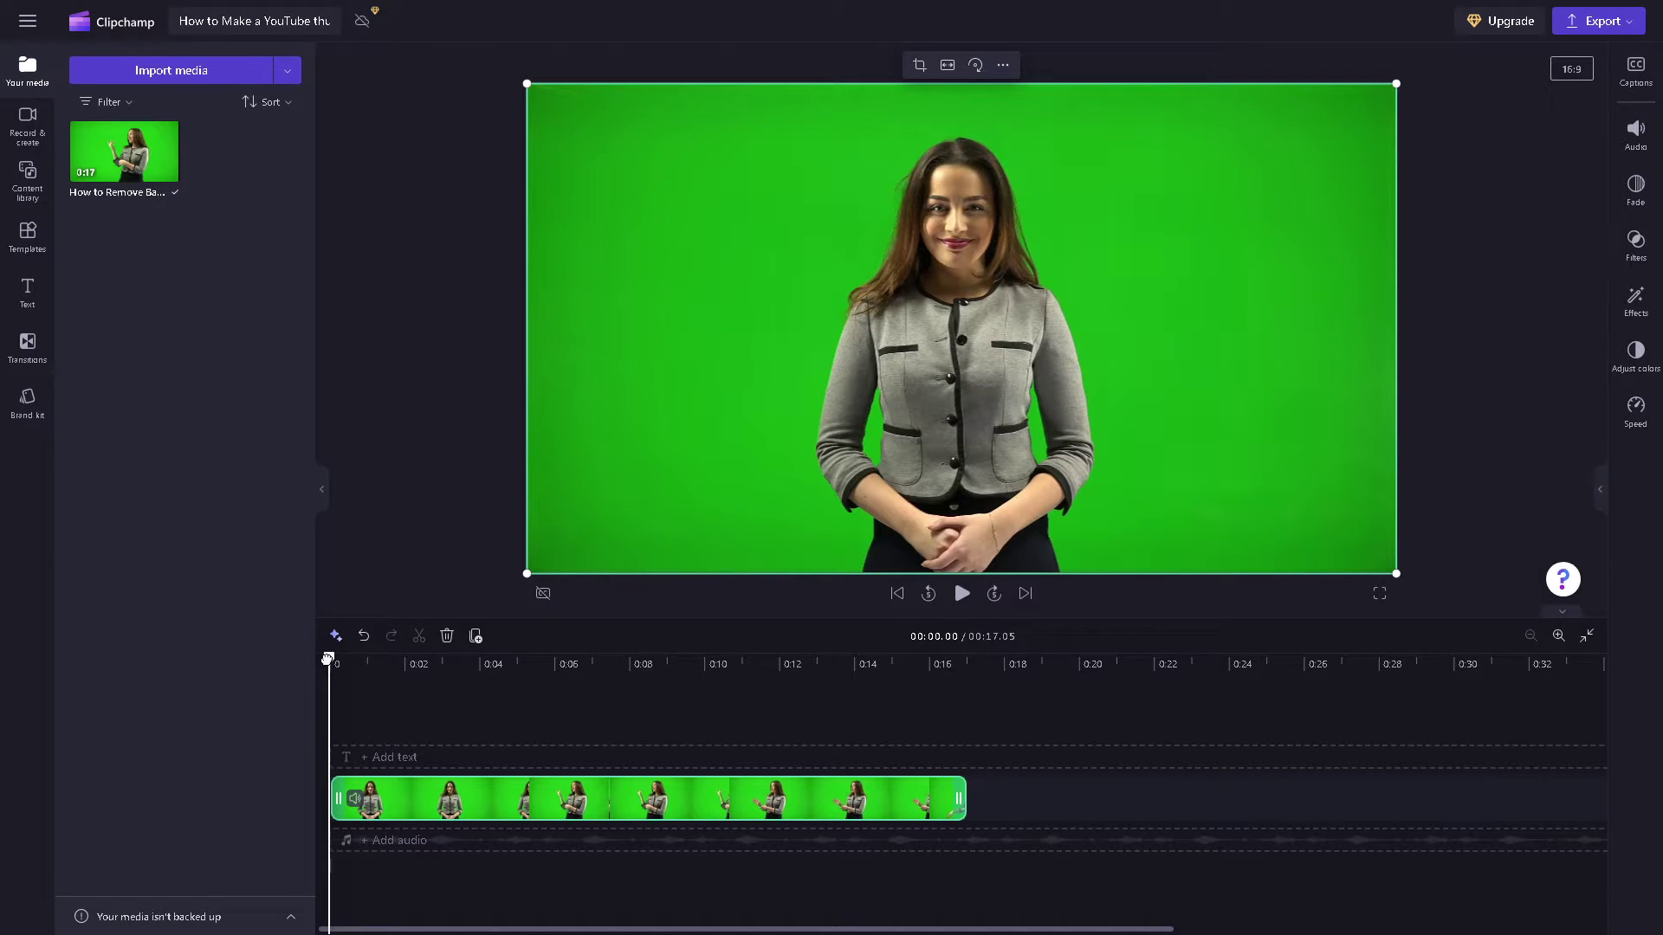
drag(329, 658, 361, 658)
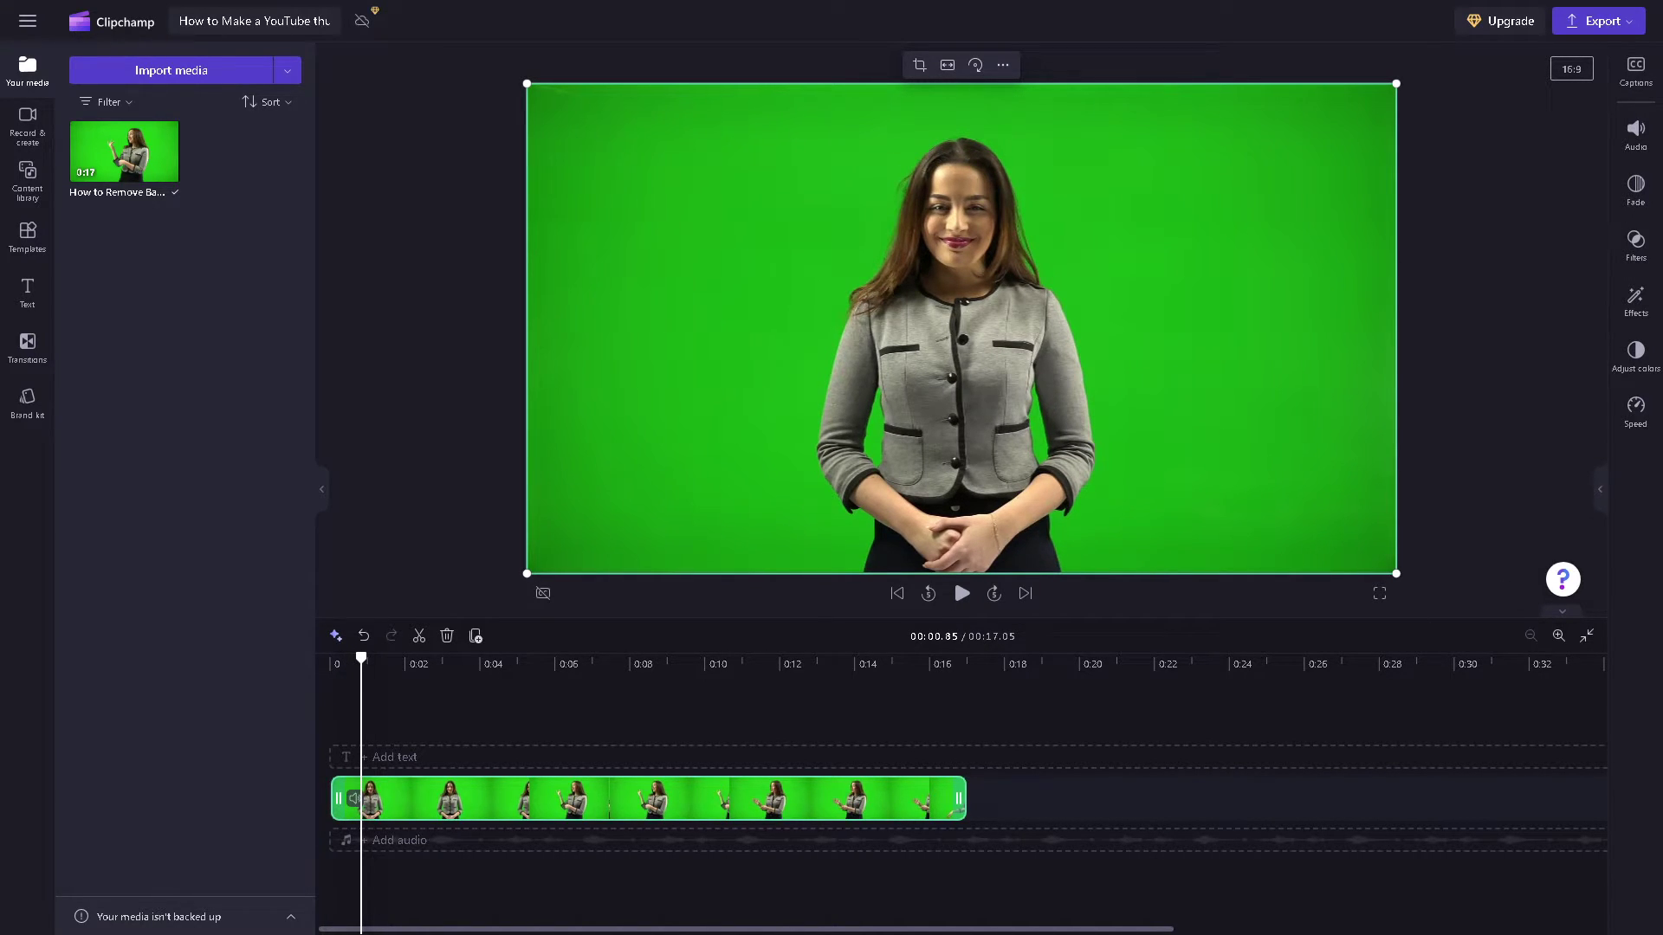
Scrub the playhead to about 00:05.57, where the presenter gestures to the side
drag(361, 658, 537, 656)
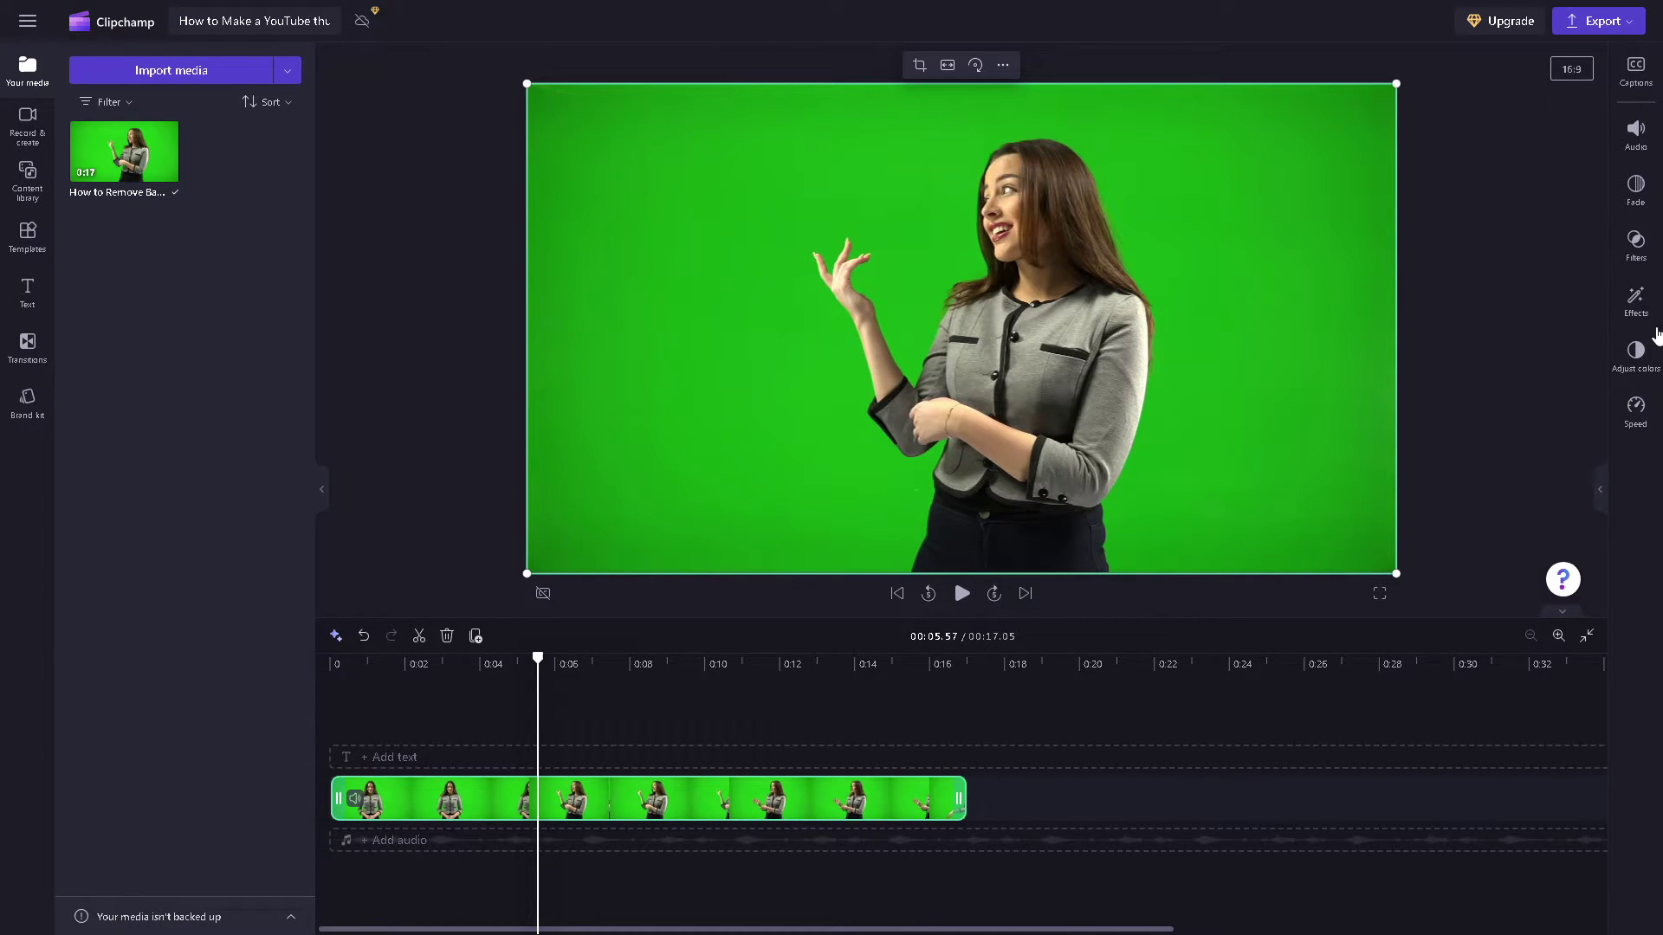
Apply the Green screen effect to the presenter clip so her background turns black
click(1635, 300)
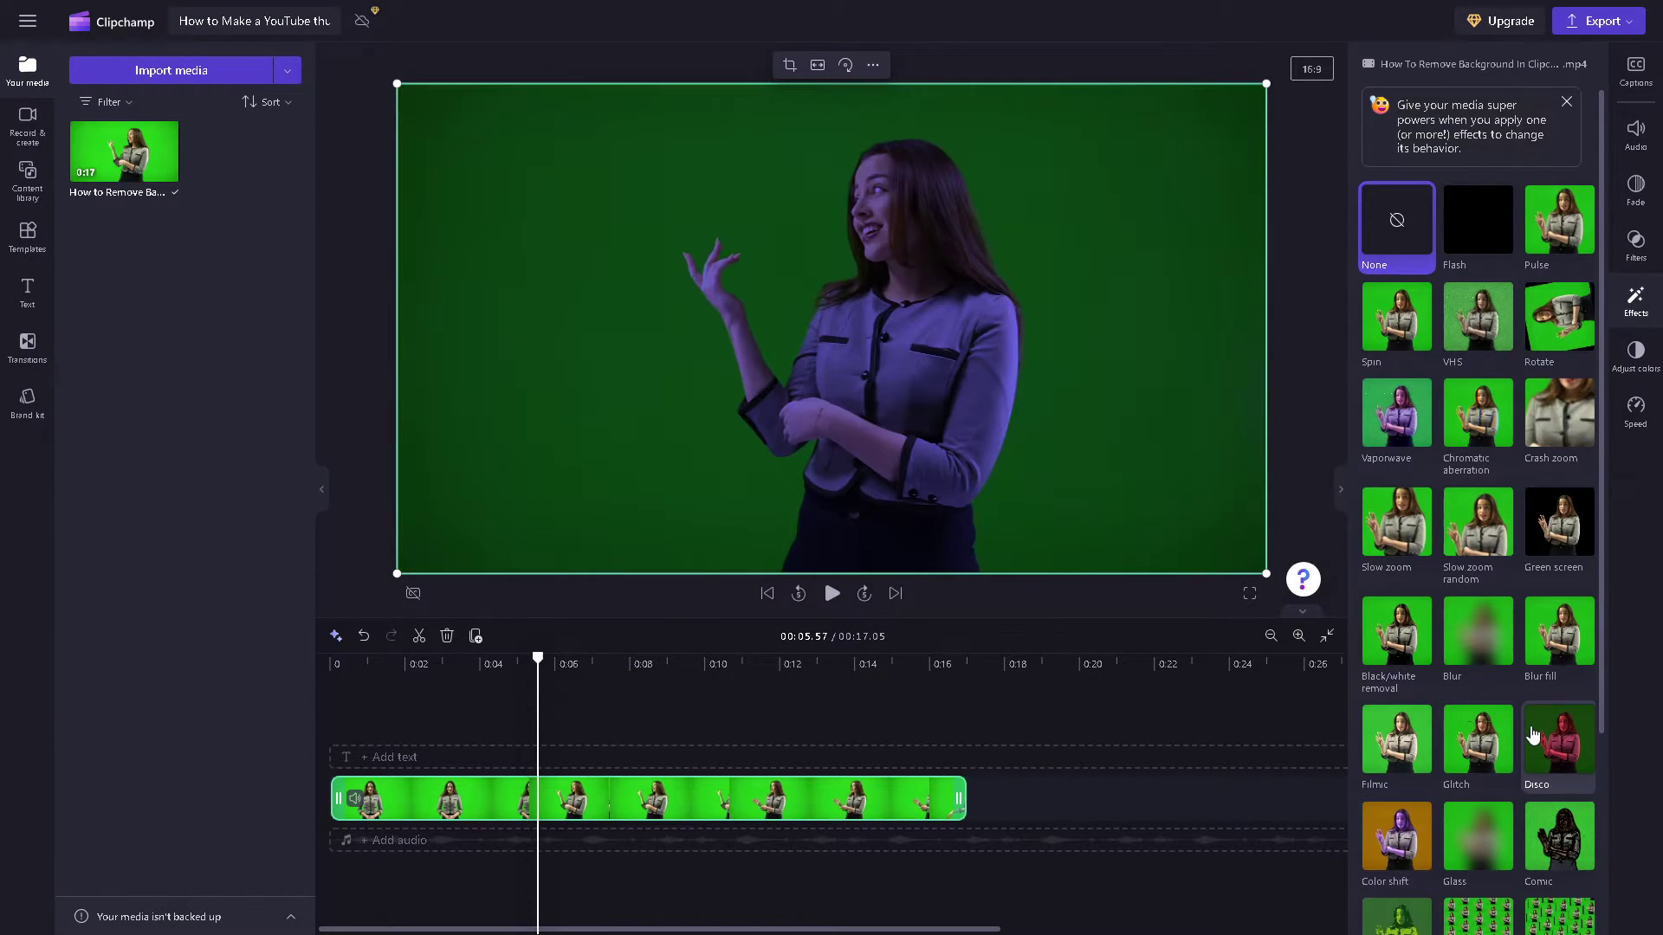
scroll(1497, 831, down, 1)
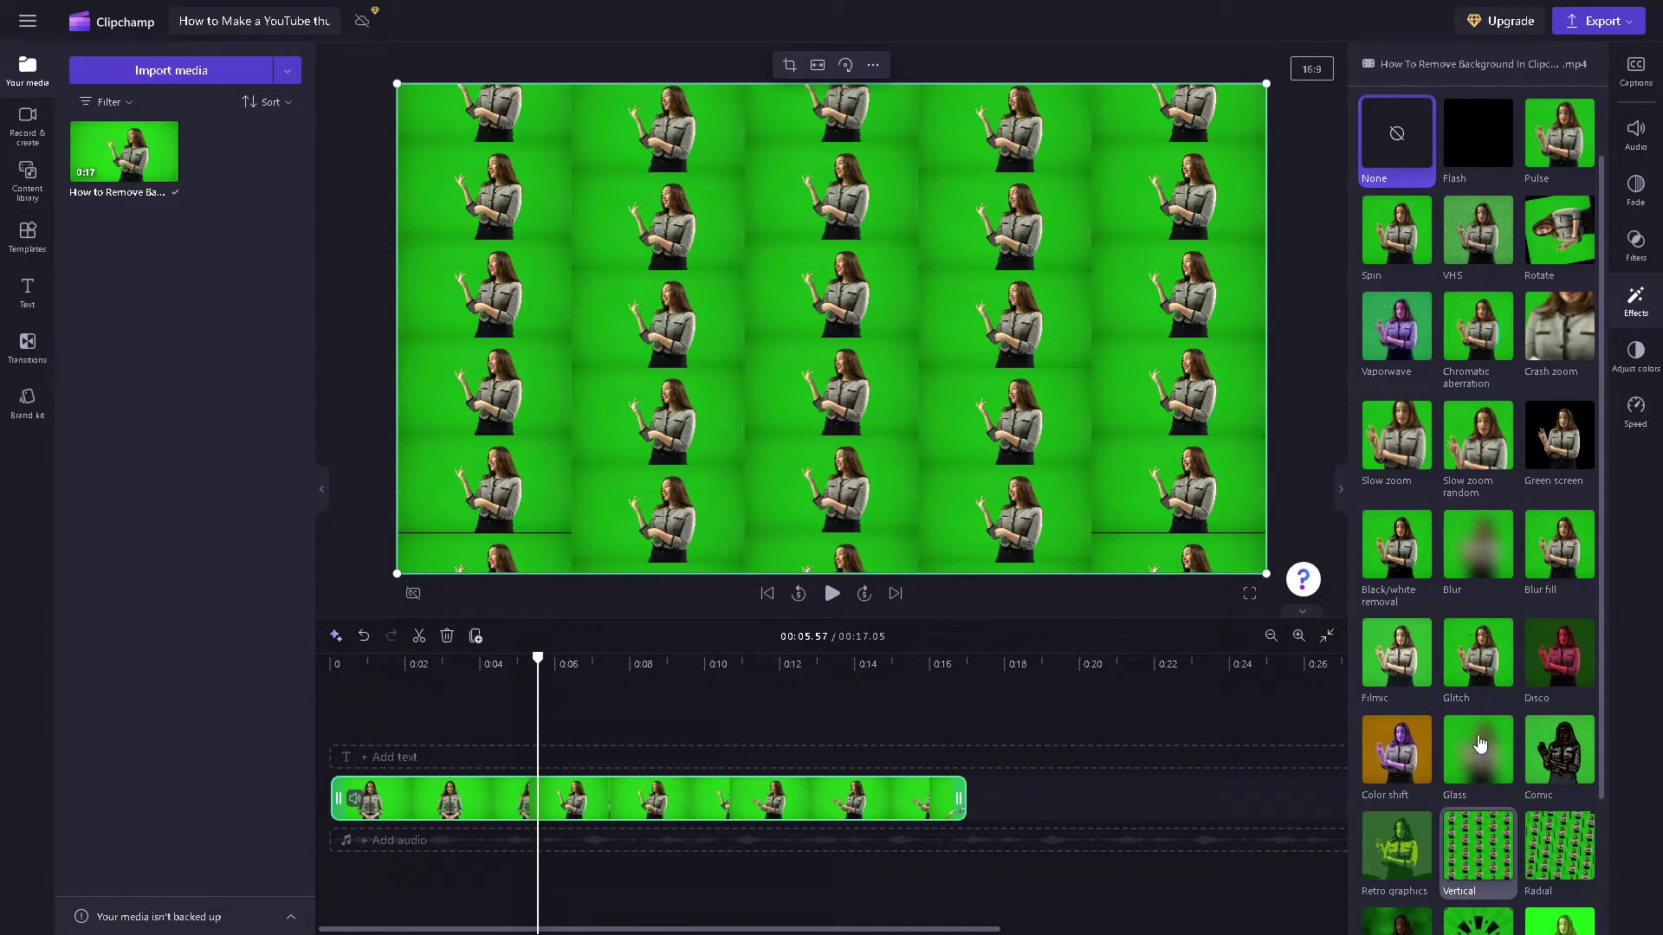
click(1552, 457)
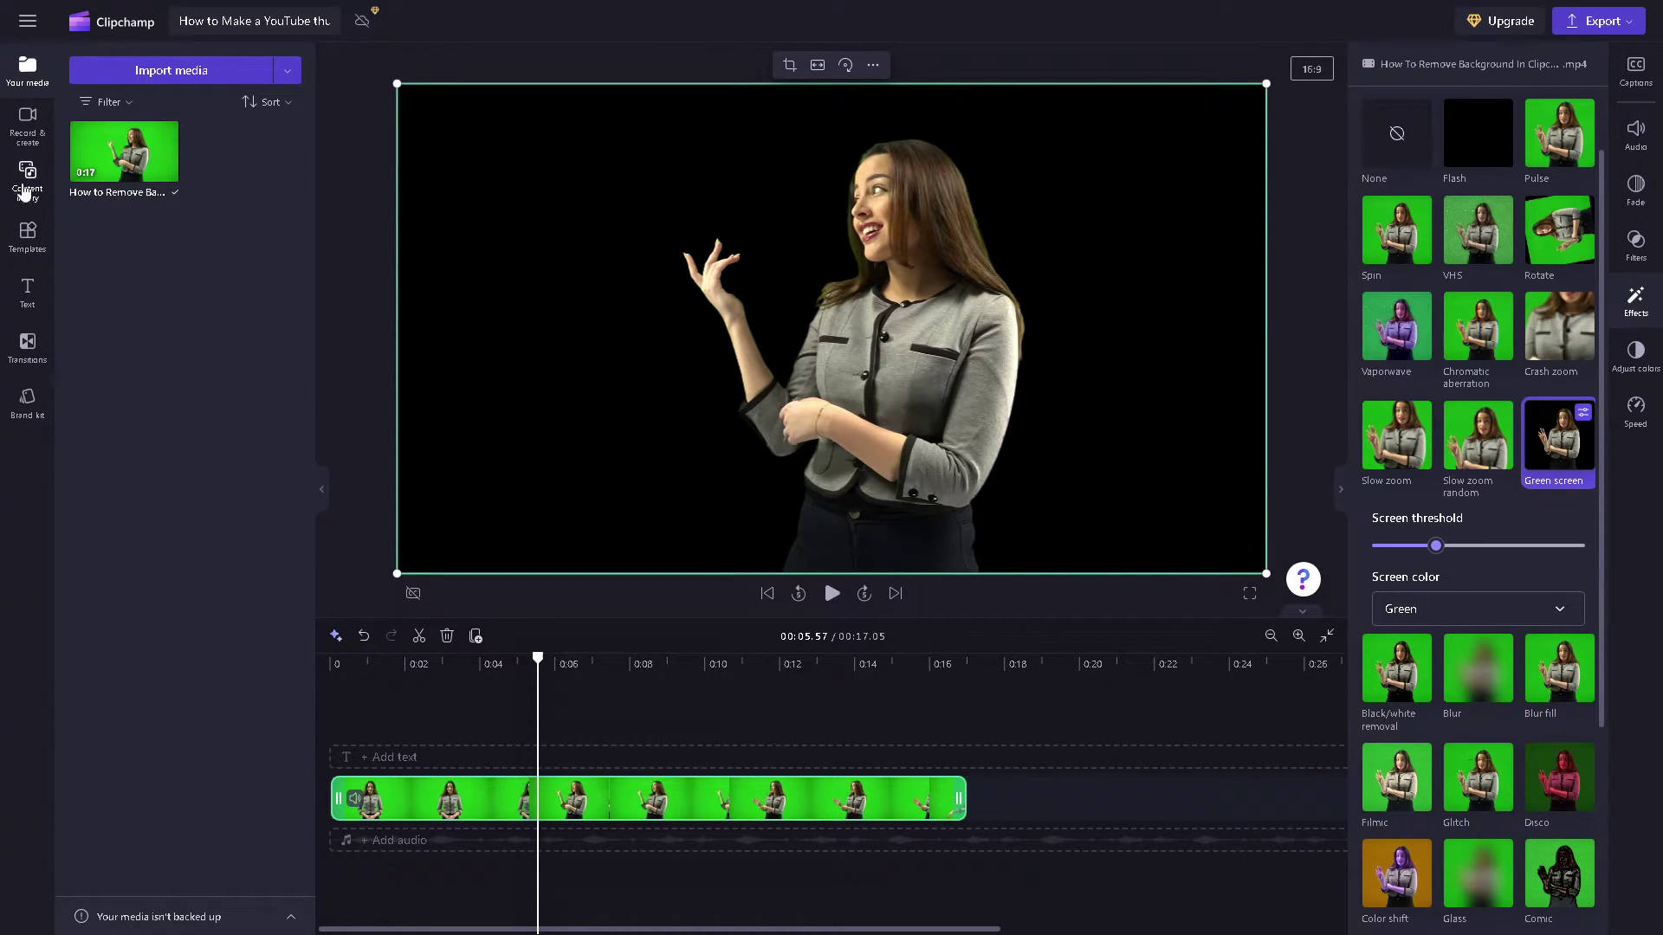
Filter the content library's visuals to show only Backgrounds
click(28, 177)
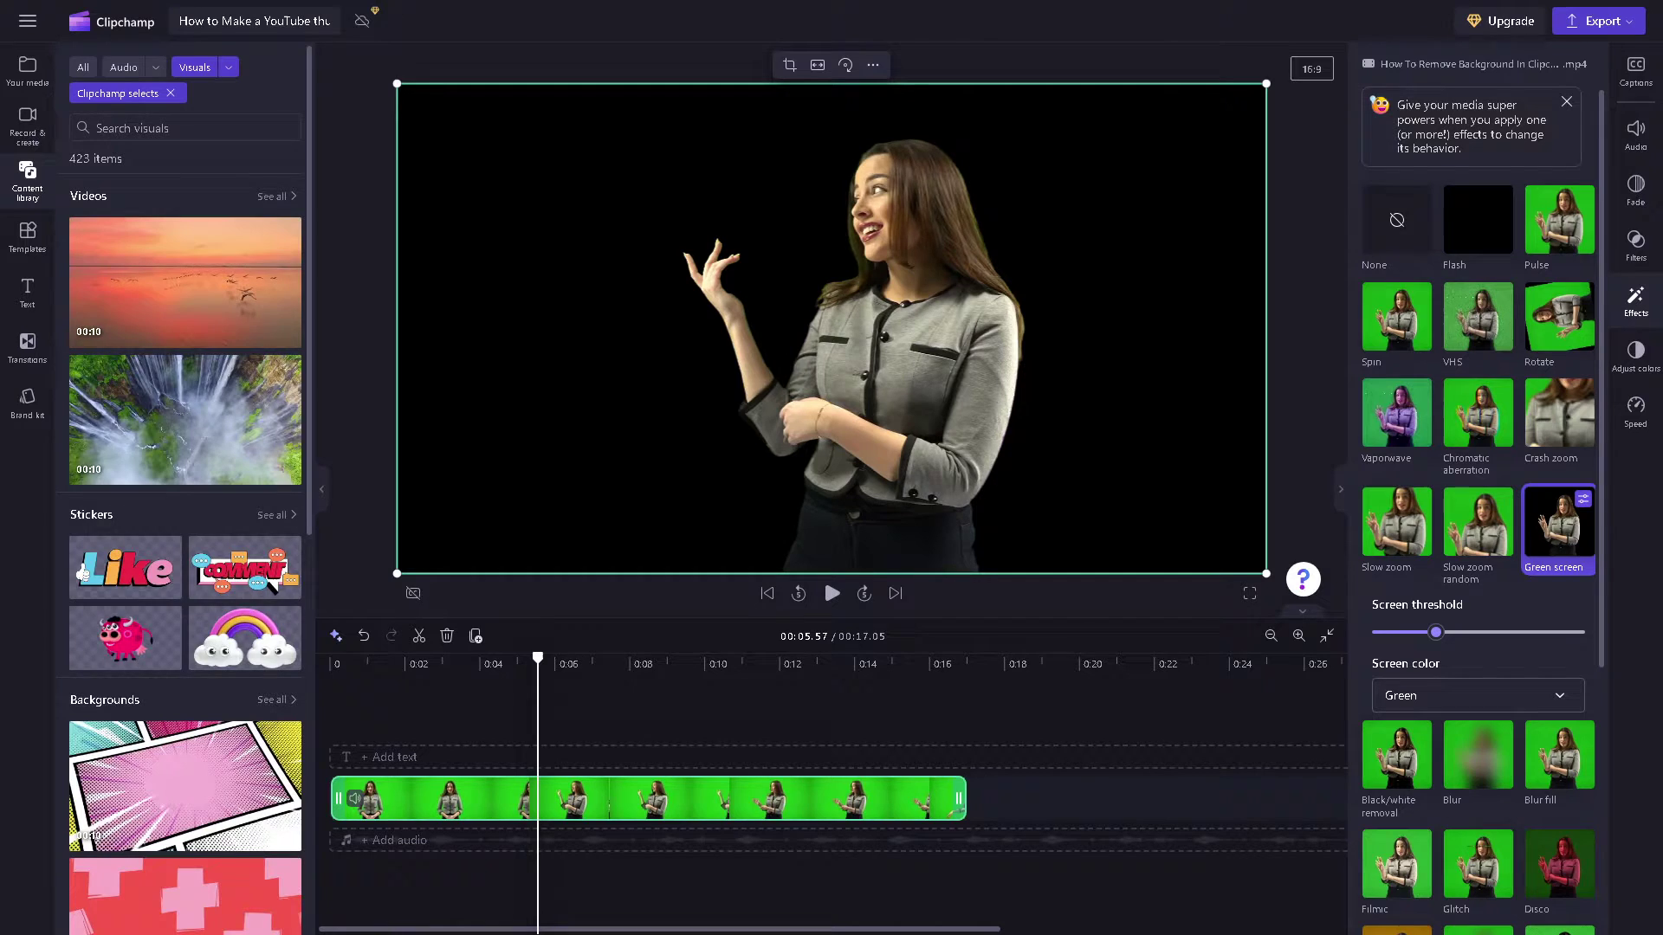
mouse_move(146, 572)
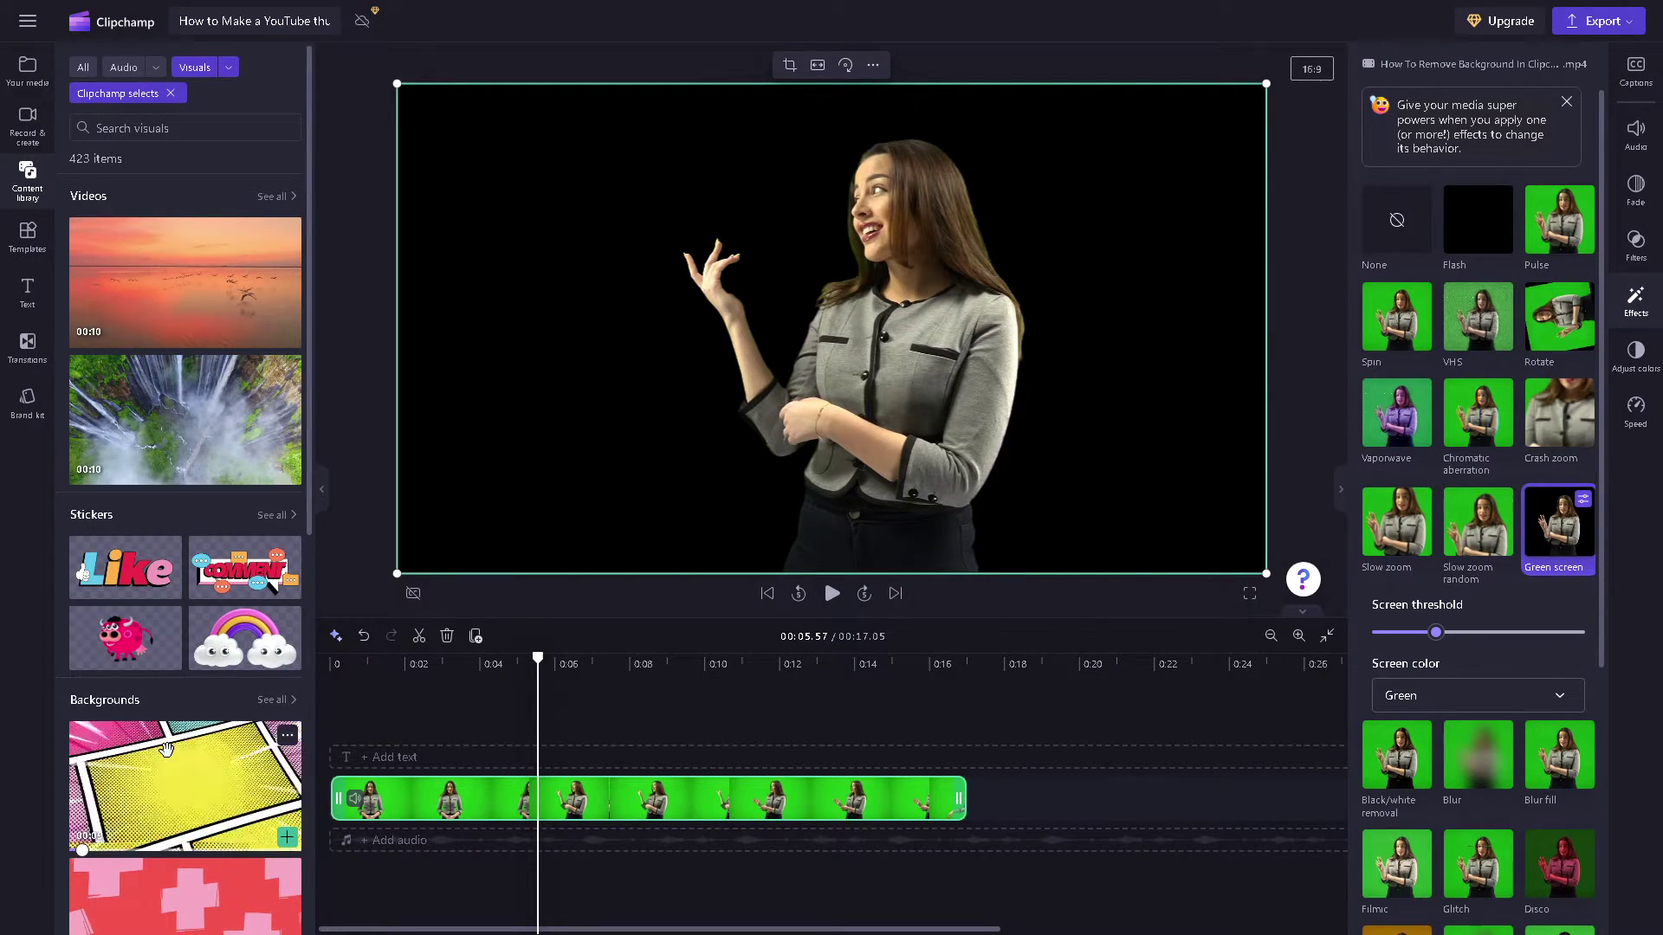
scroll(125, 641, down, 2)
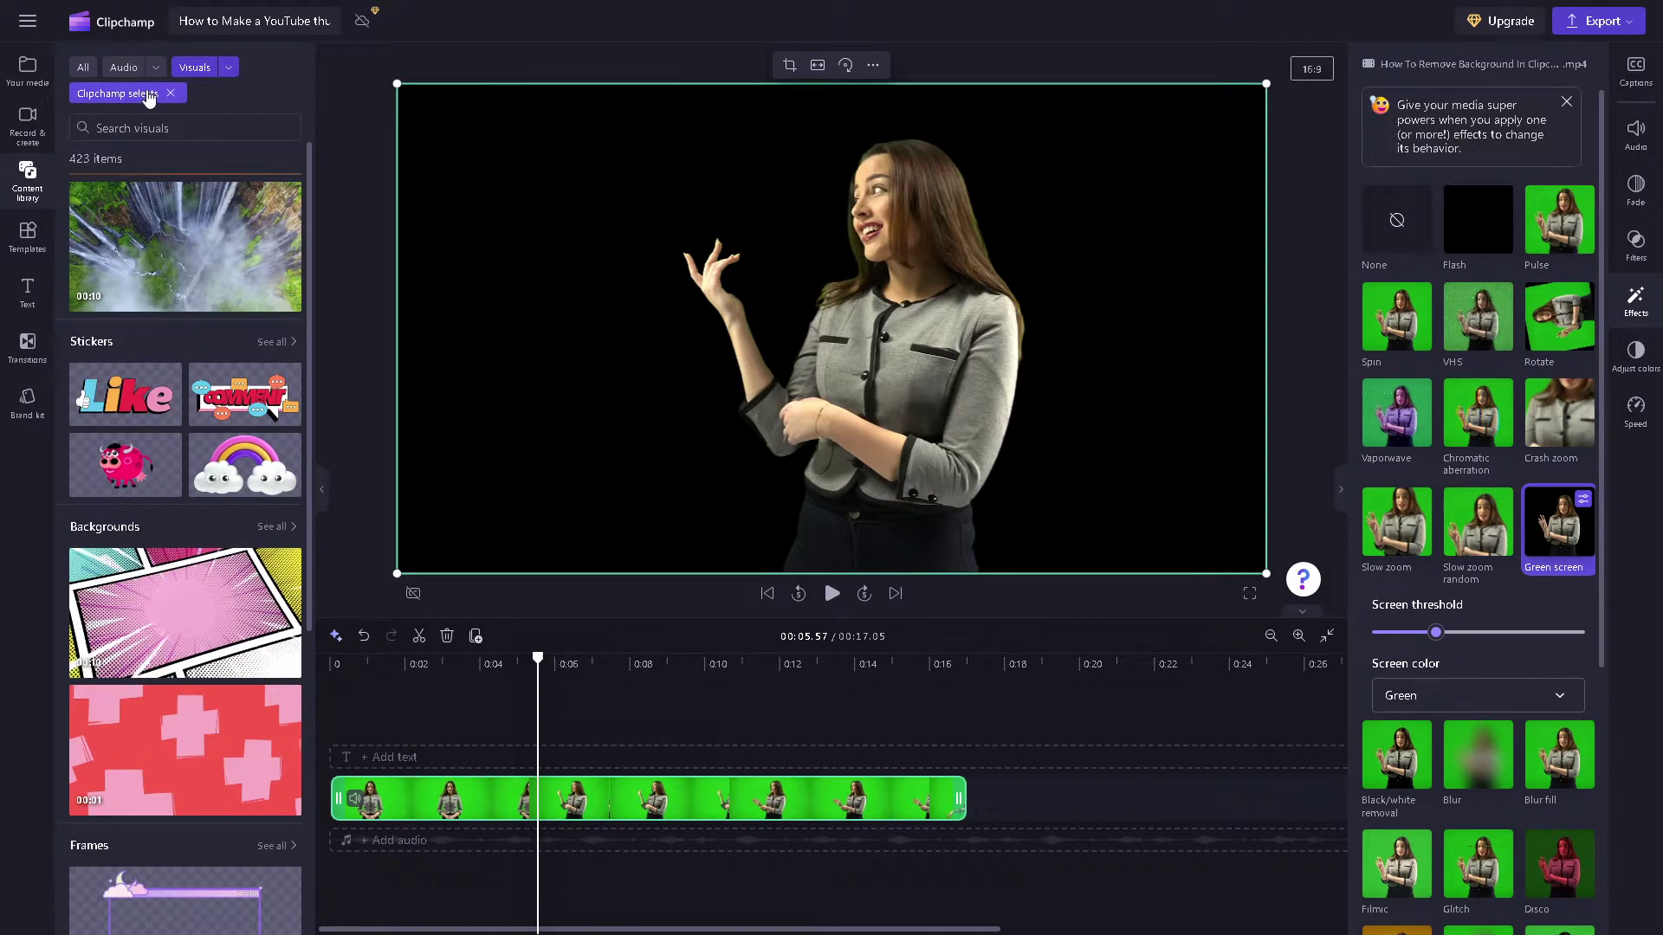
click(228, 67)
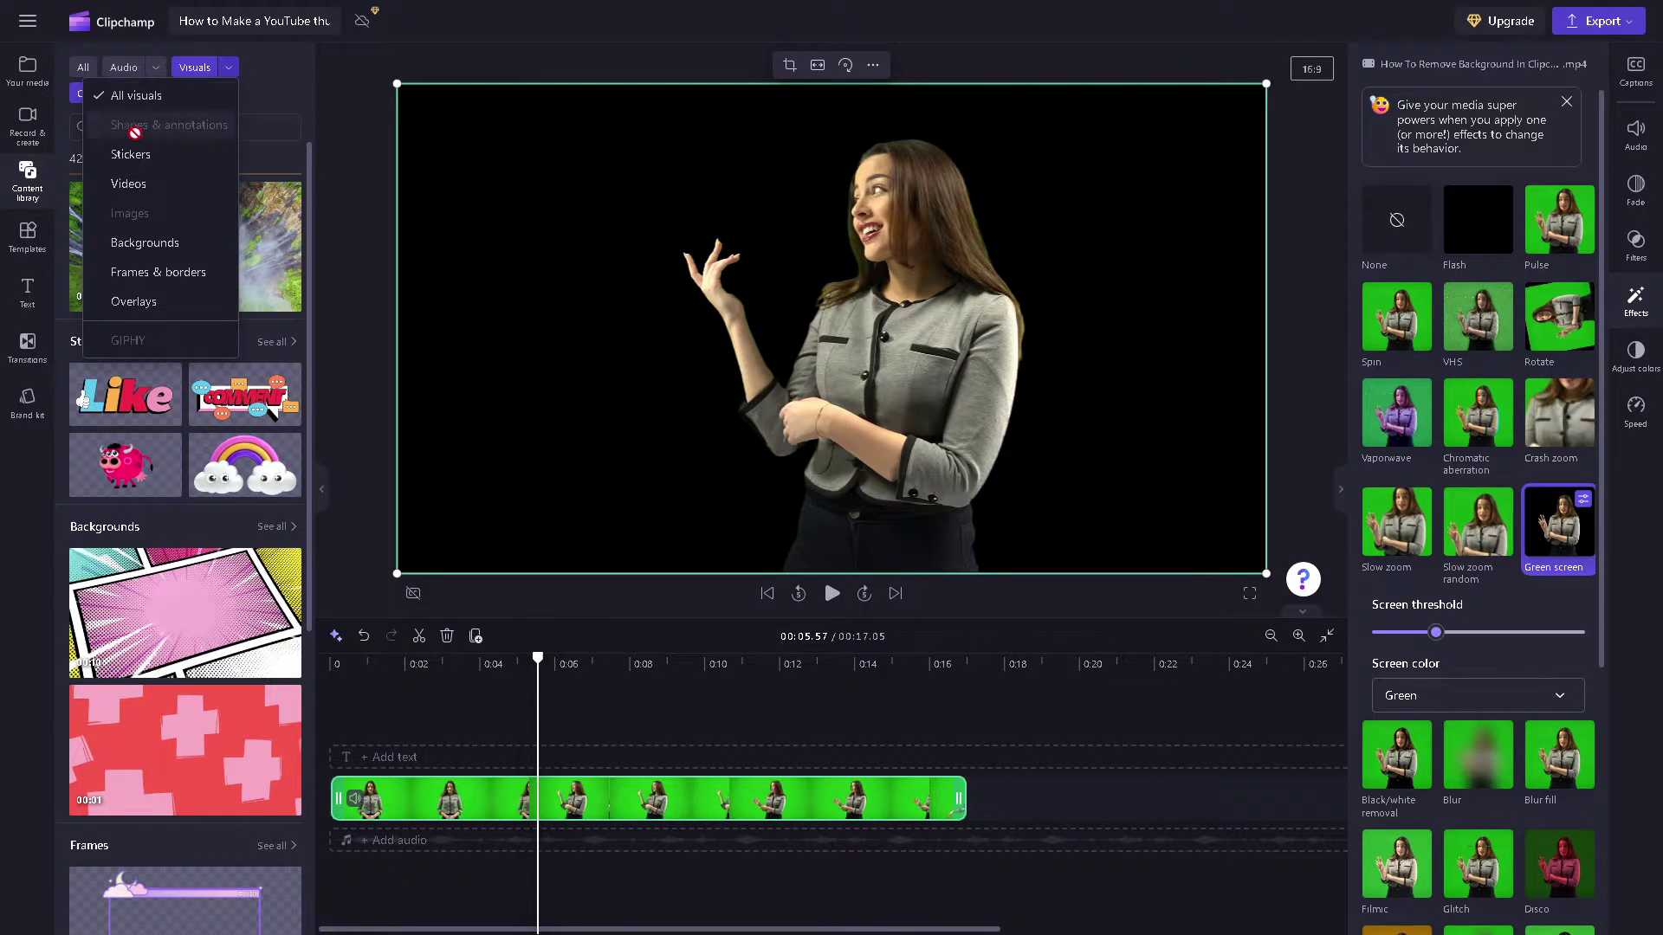
click(138, 242)
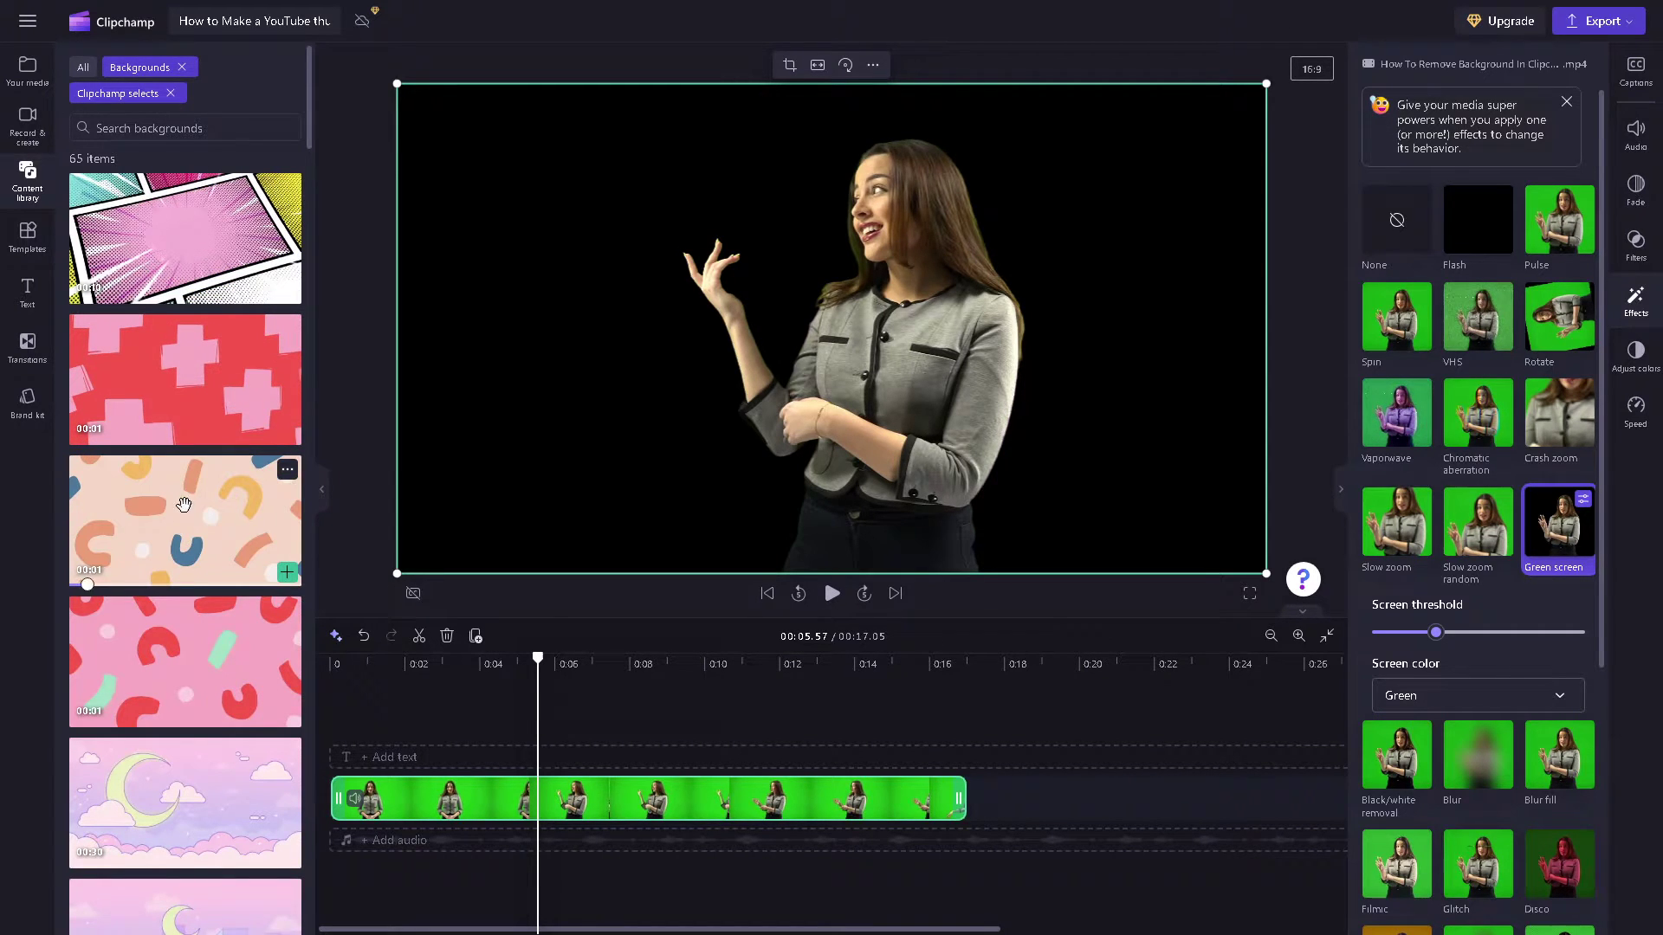
Place the Windows XP desert background beneath the presenter and return playback to about 5.6 seconds
scroll(183, 504, down, 10)
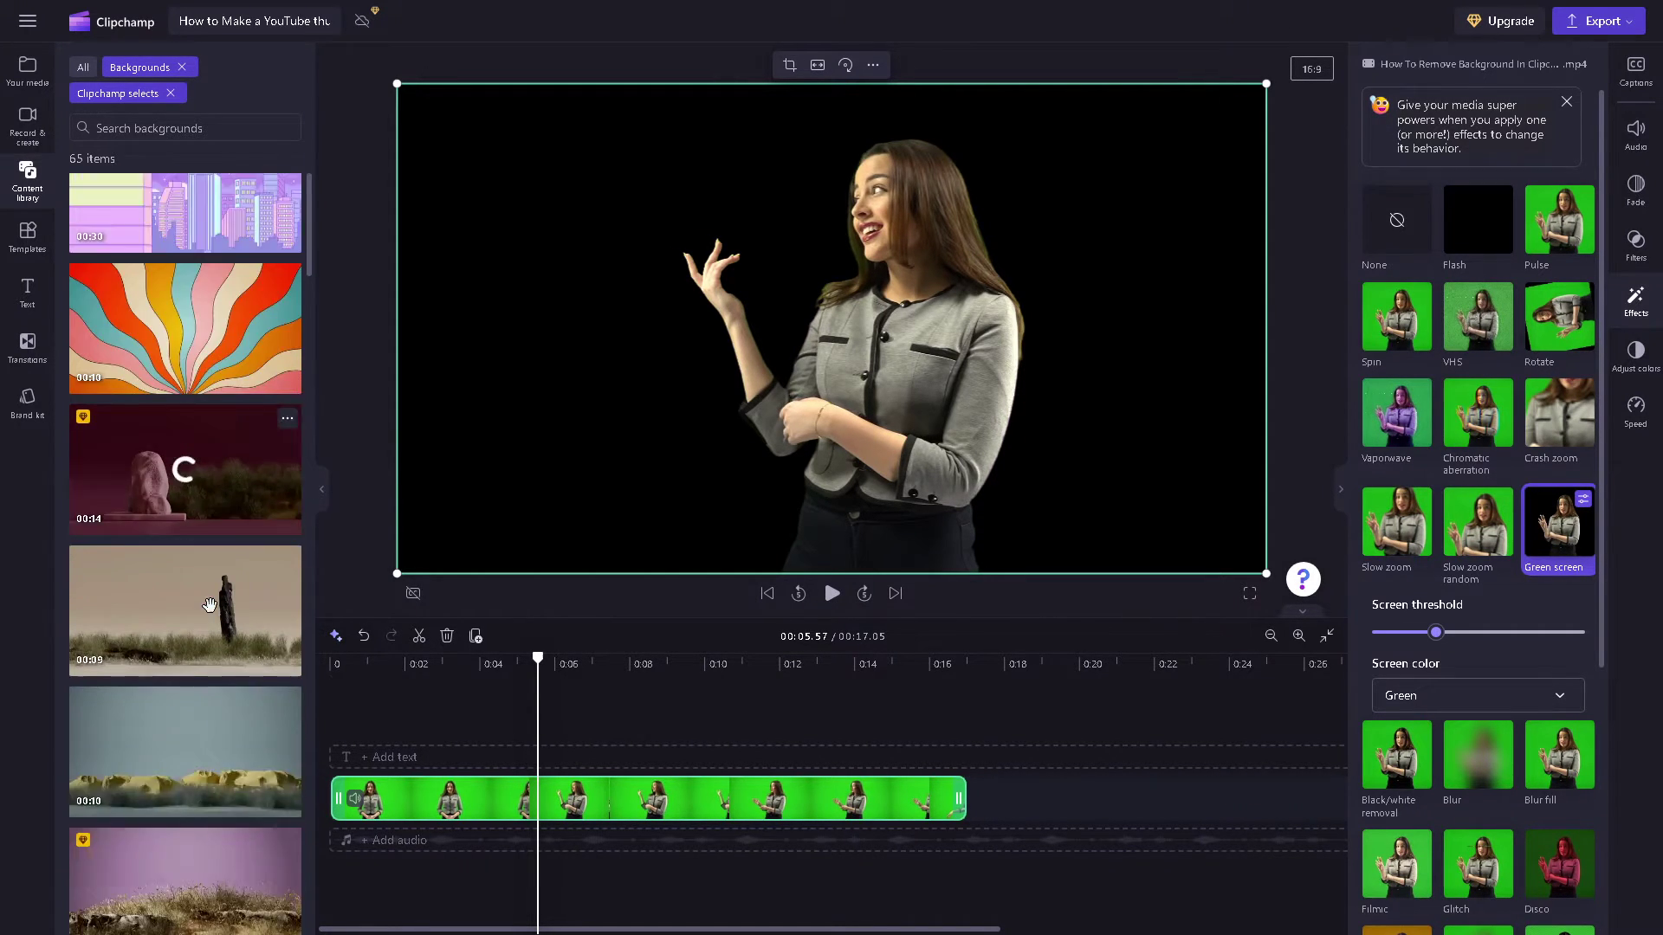
scroll(210, 604, down, 10)
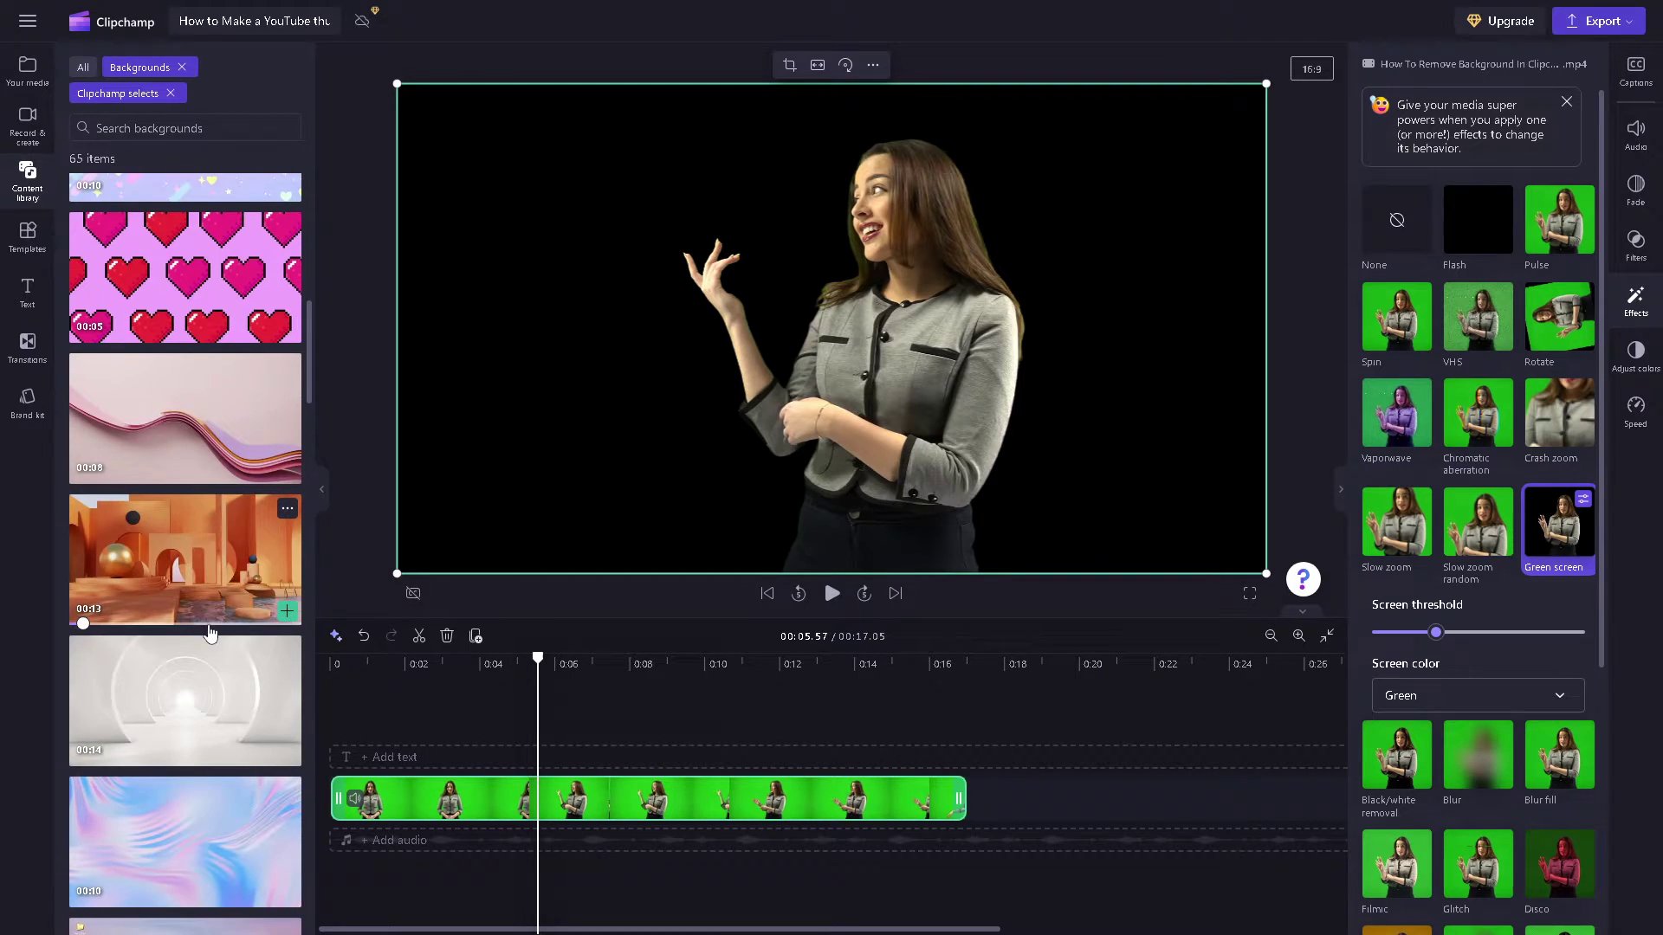
scroll(210, 634, down, 5)
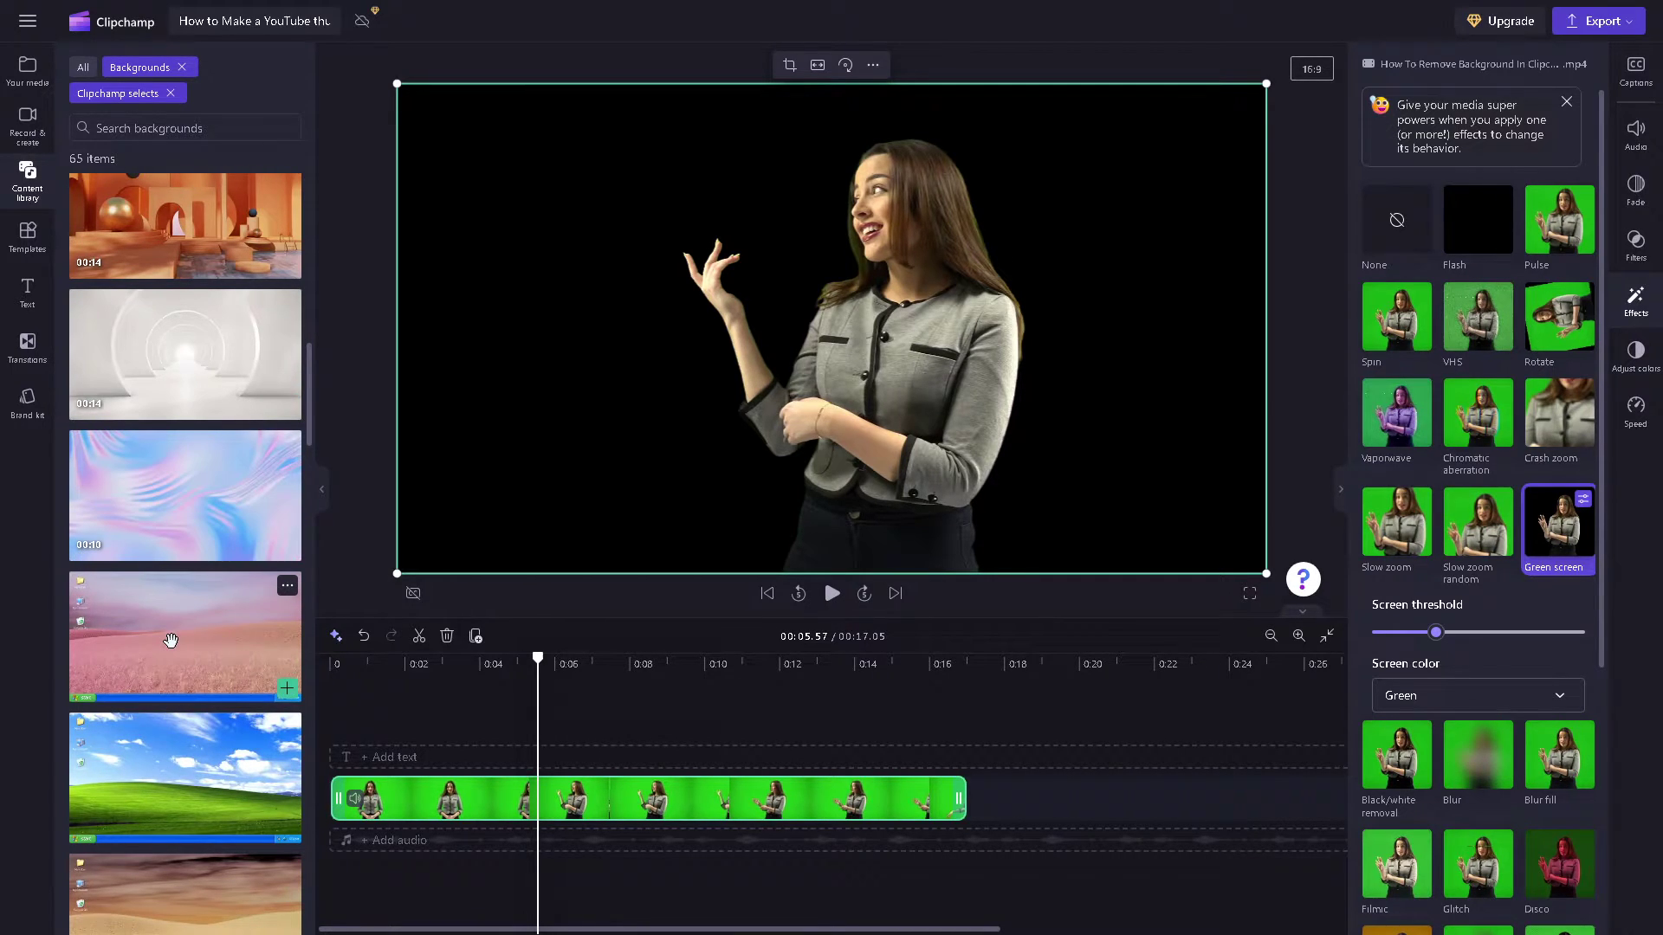
scroll(173, 654, down, 1)
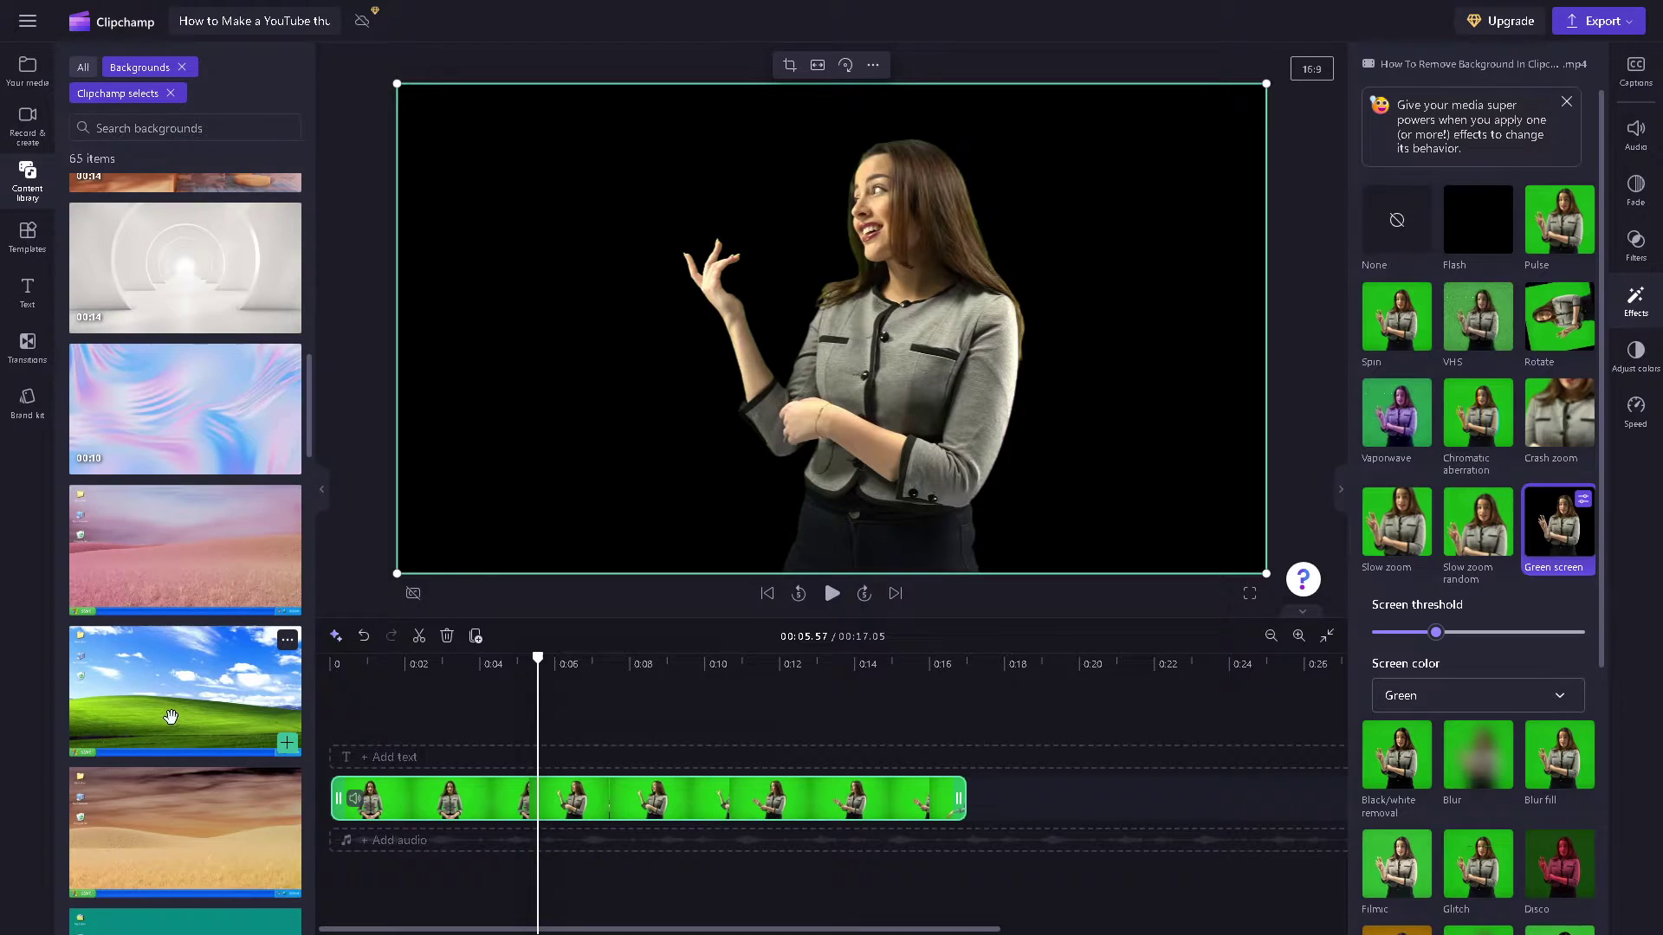
scroll(199, 689, down, 4)
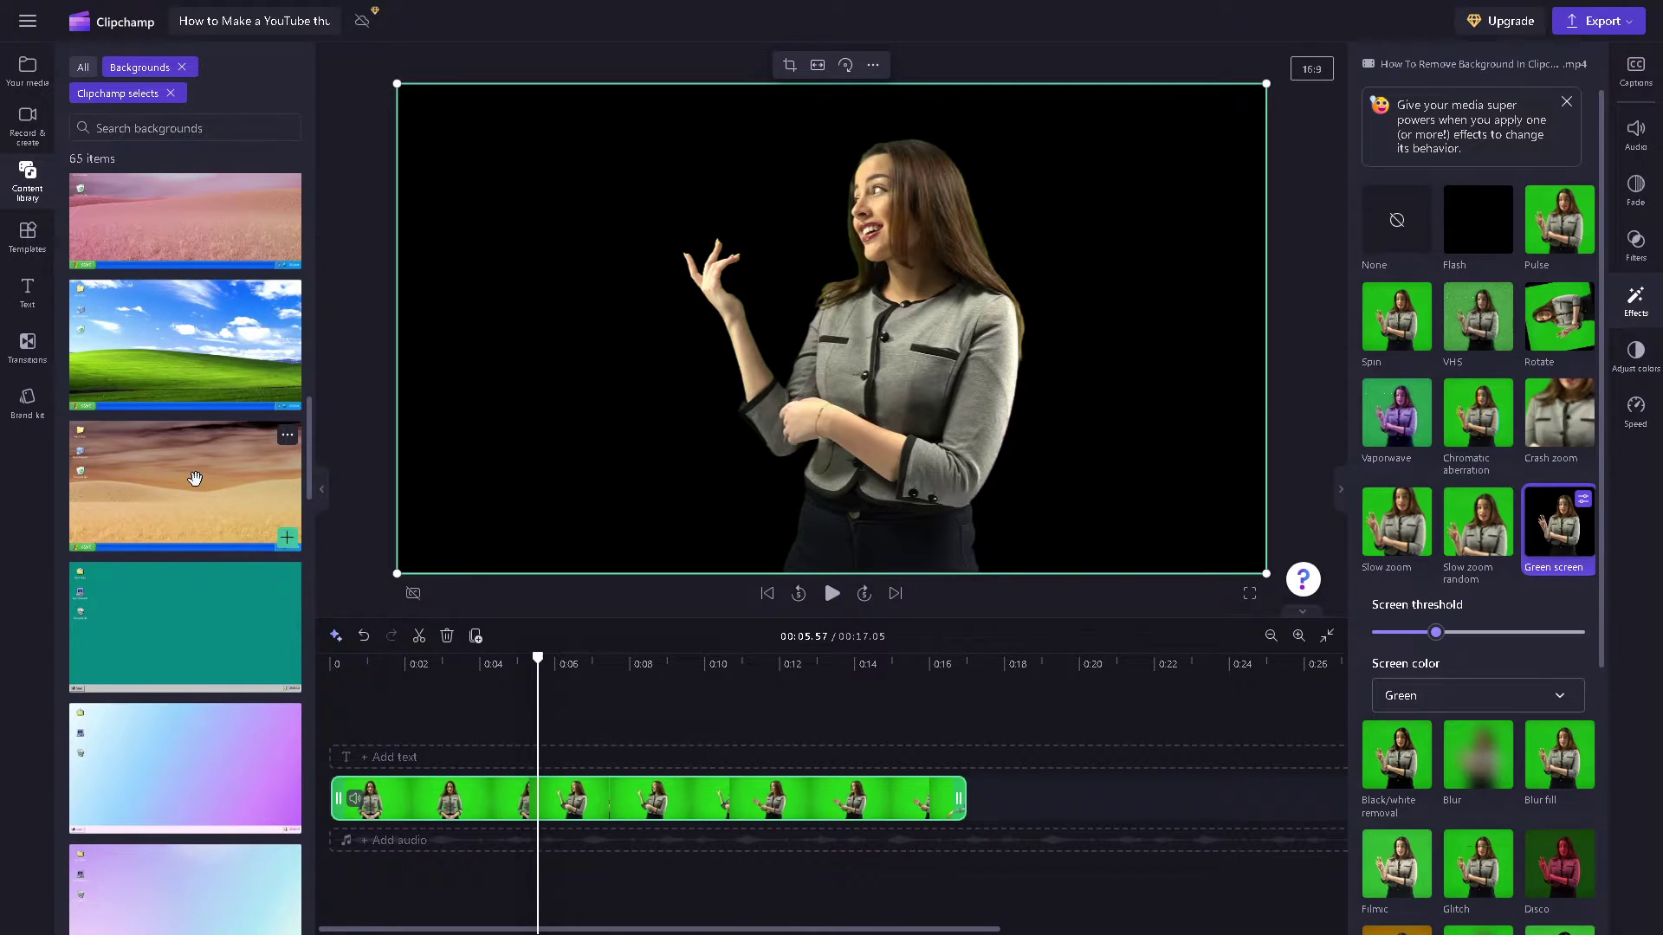
drag(194, 479, 400, 847)
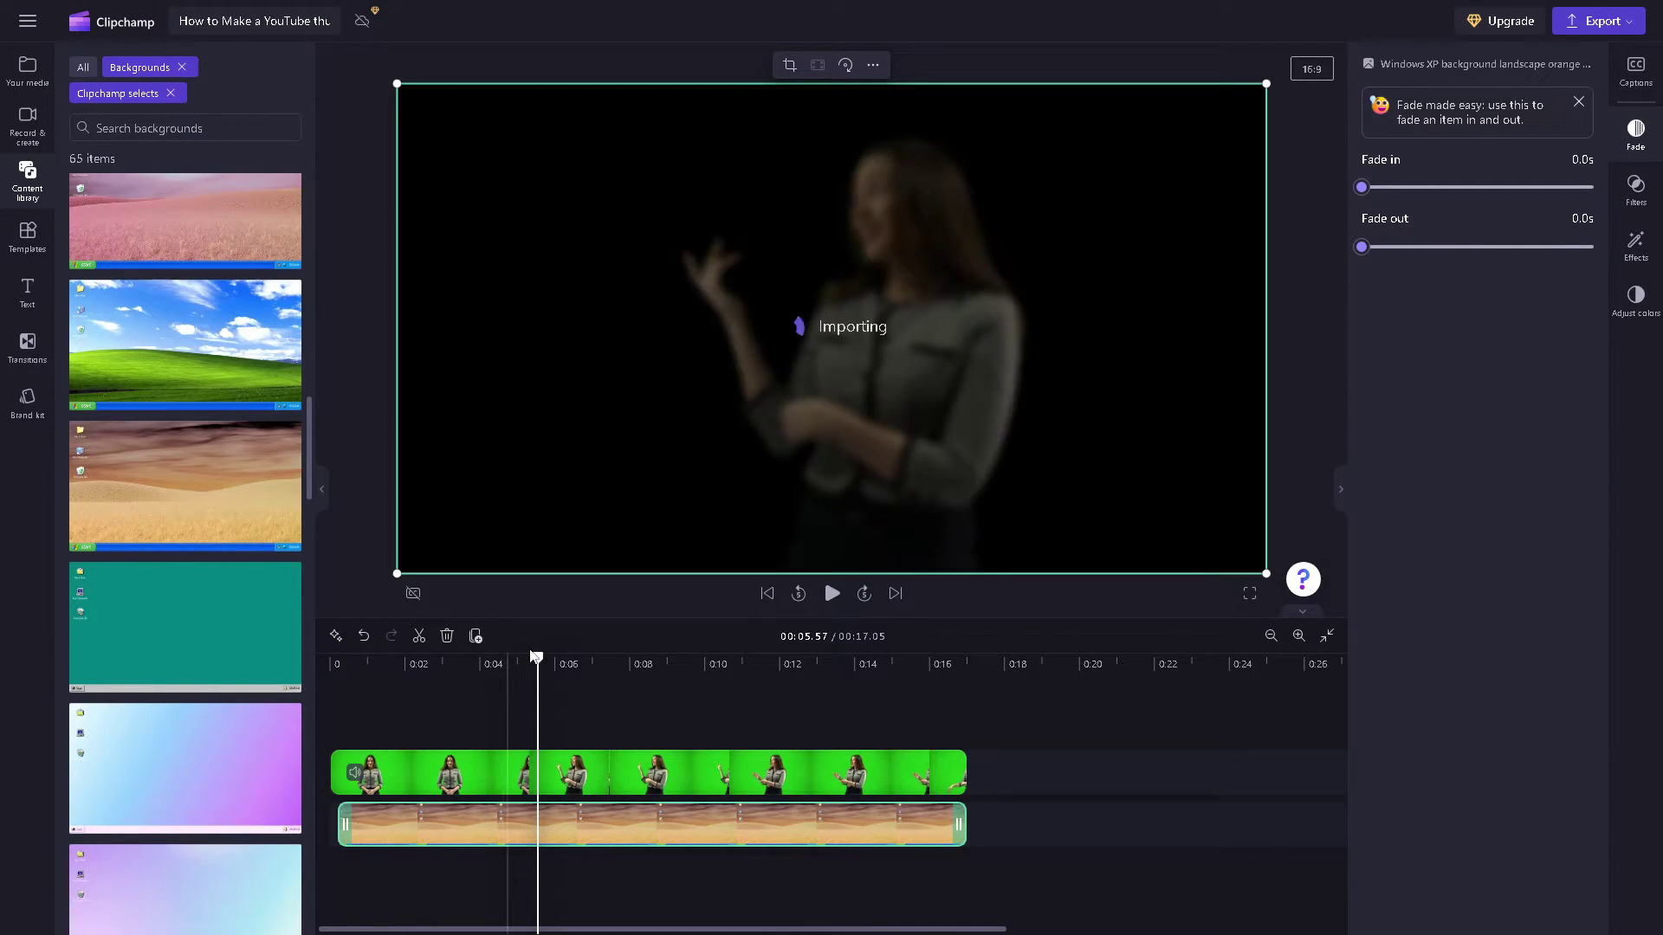
drag(537, 658, 332, 662)
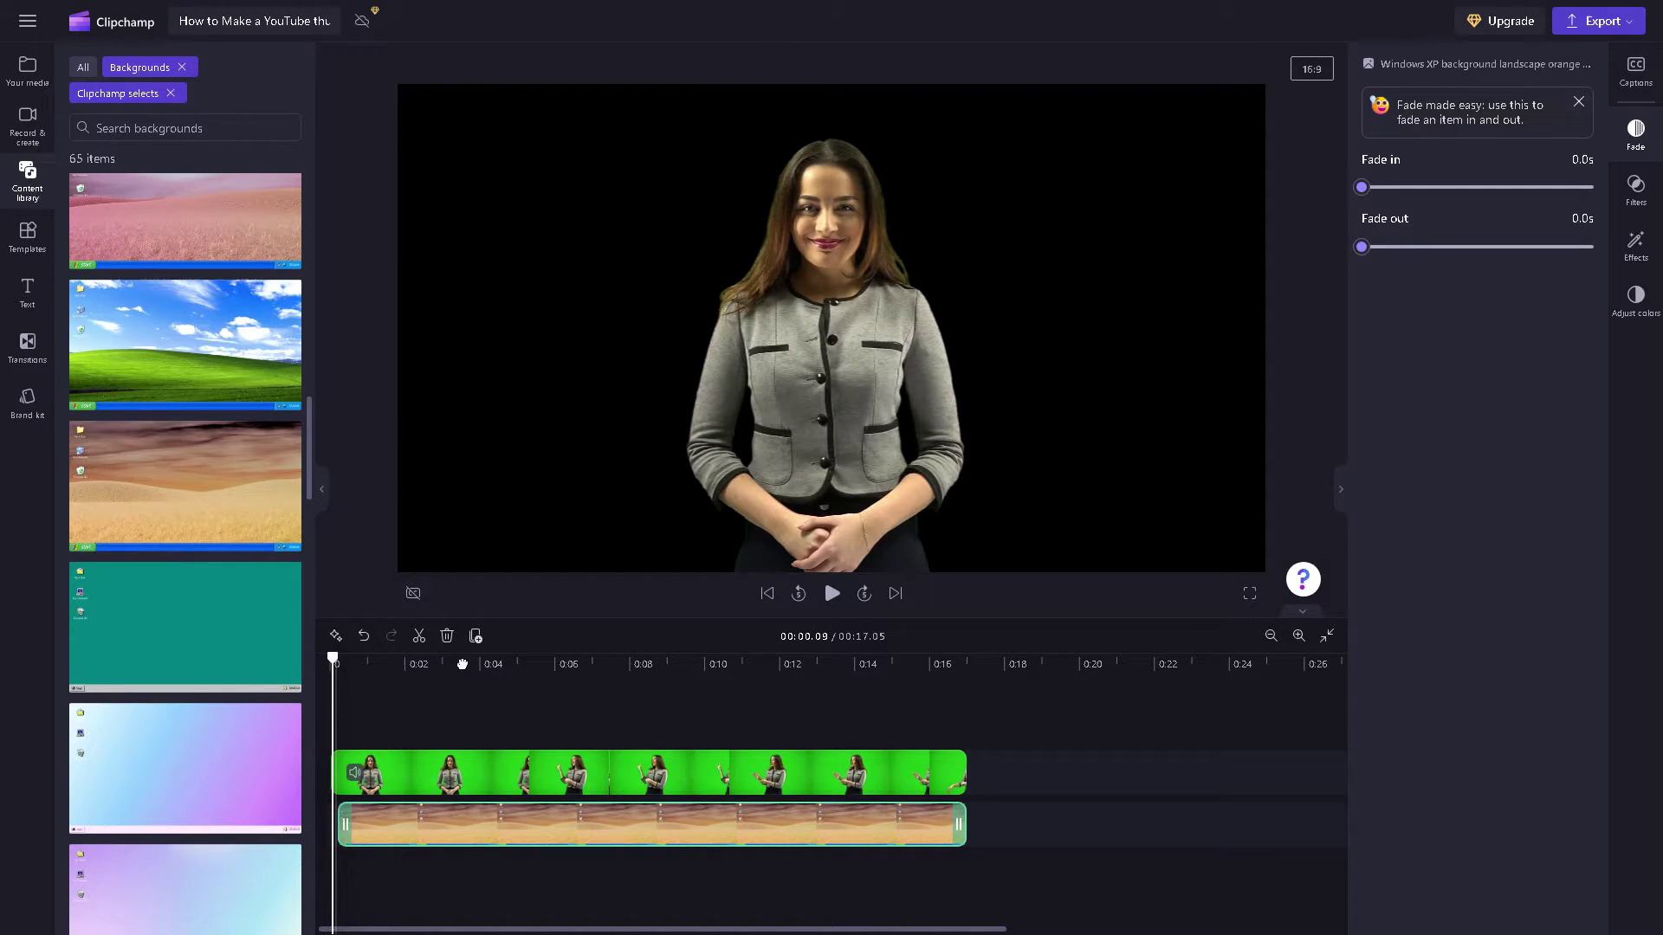
drag(492, 665, 539, 674)
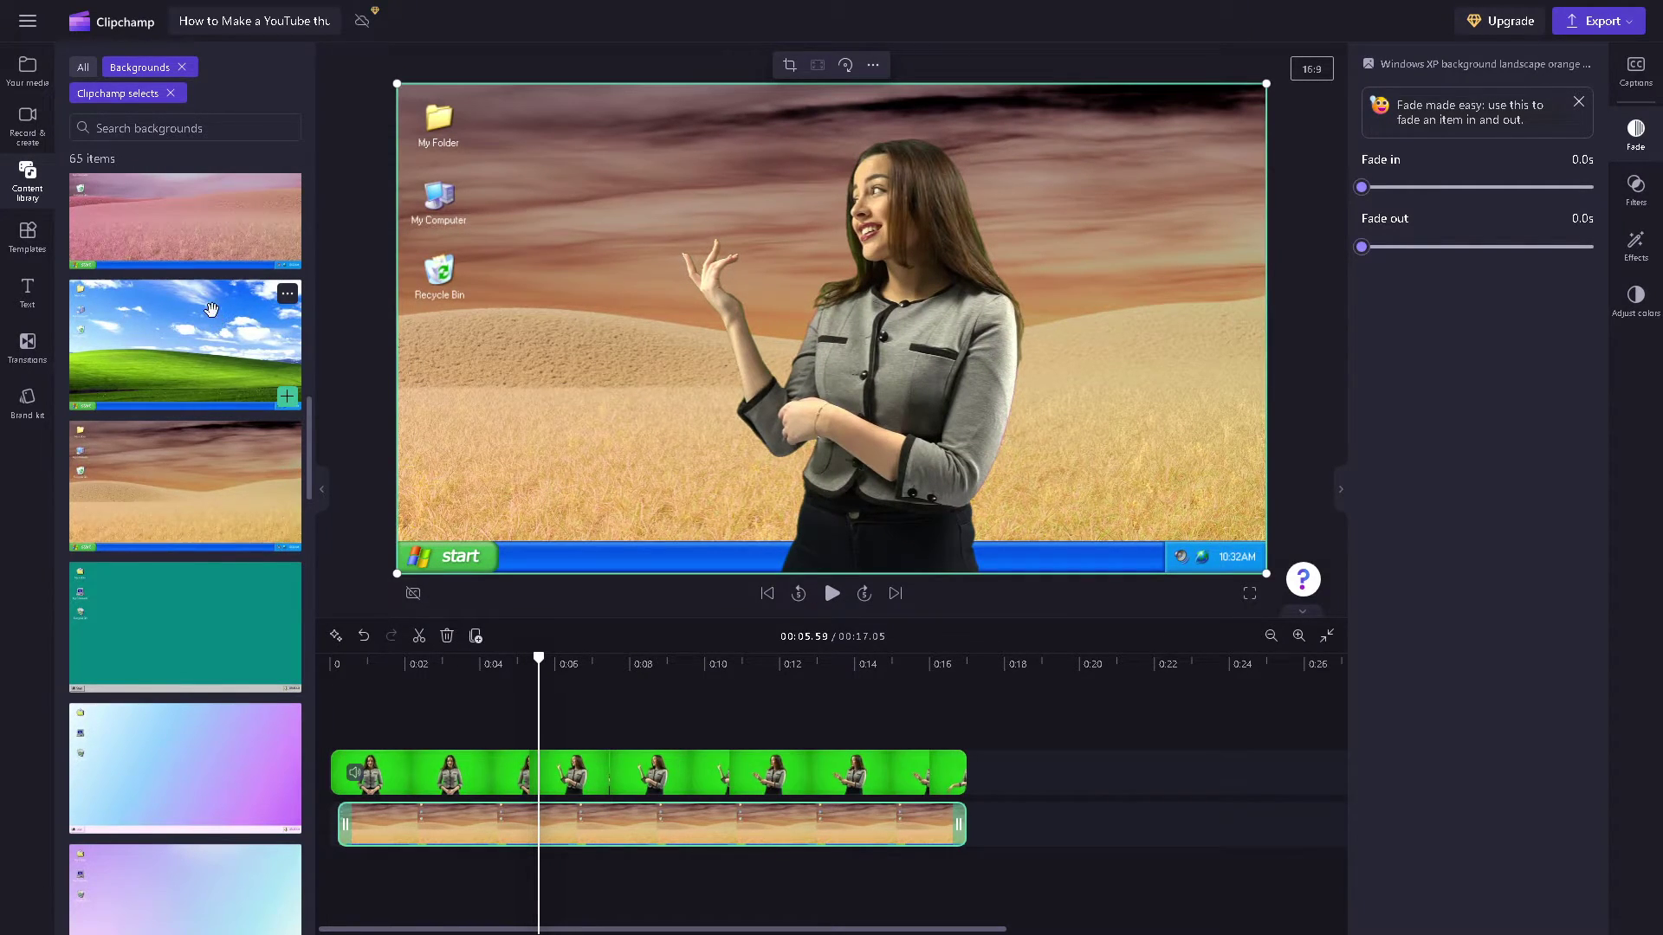
Move the 'Add your text here' text clip to start at 0:00, then select the presenter clip
click(27, 292)
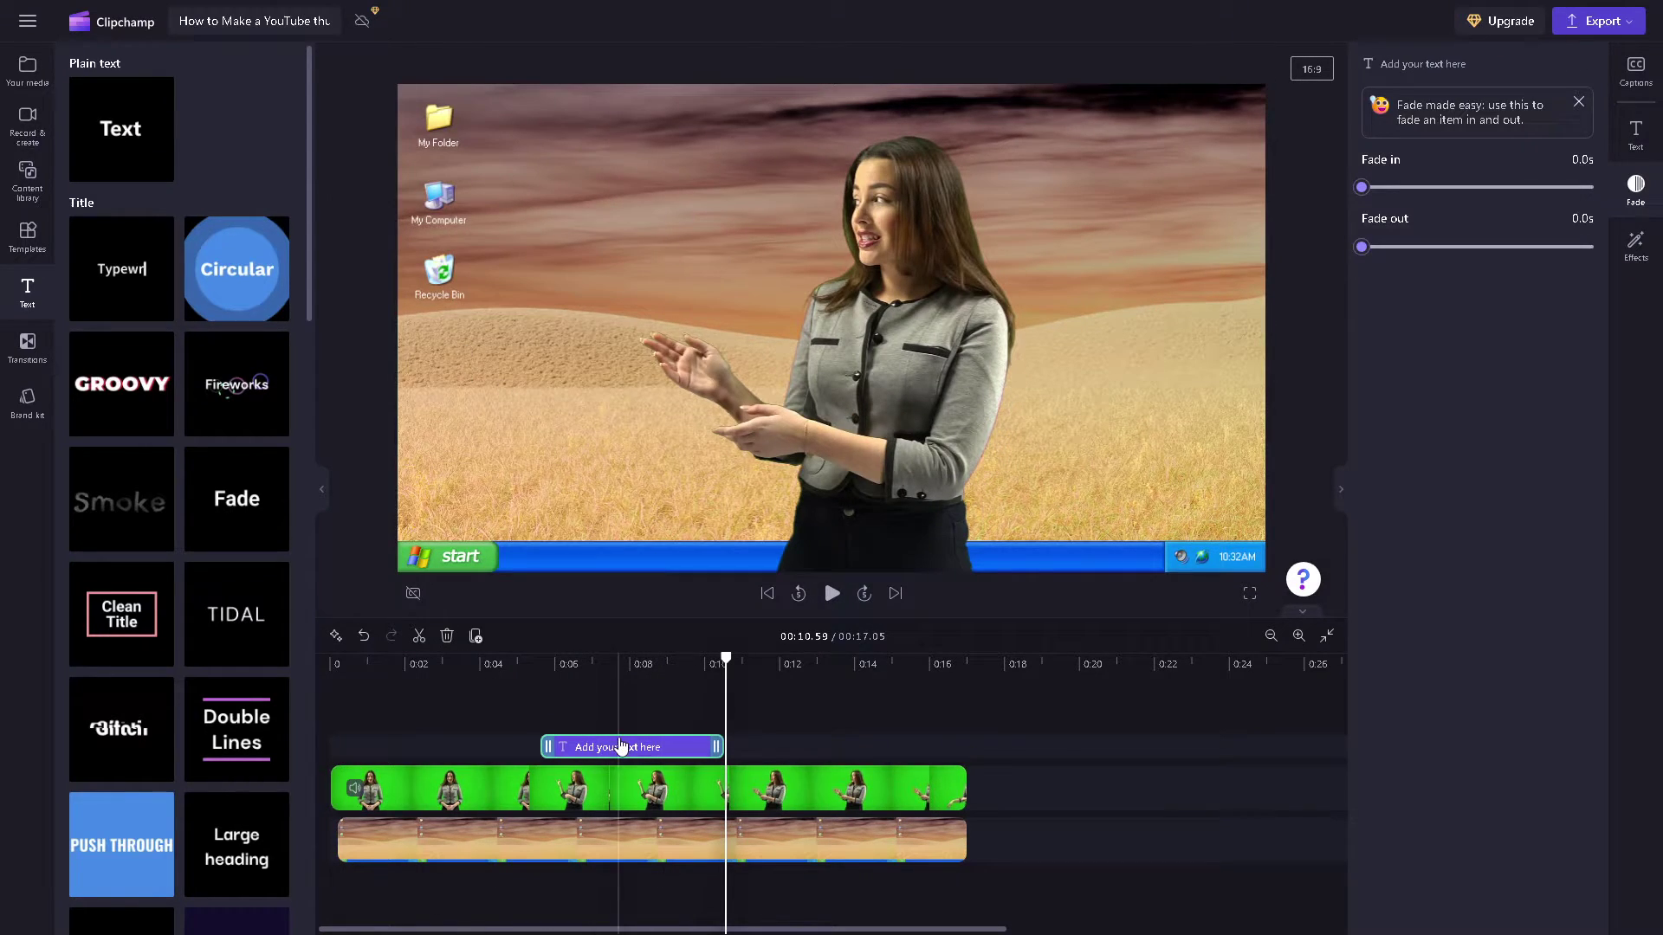
drag(571, 752, 411, 756)
click(606, 310)
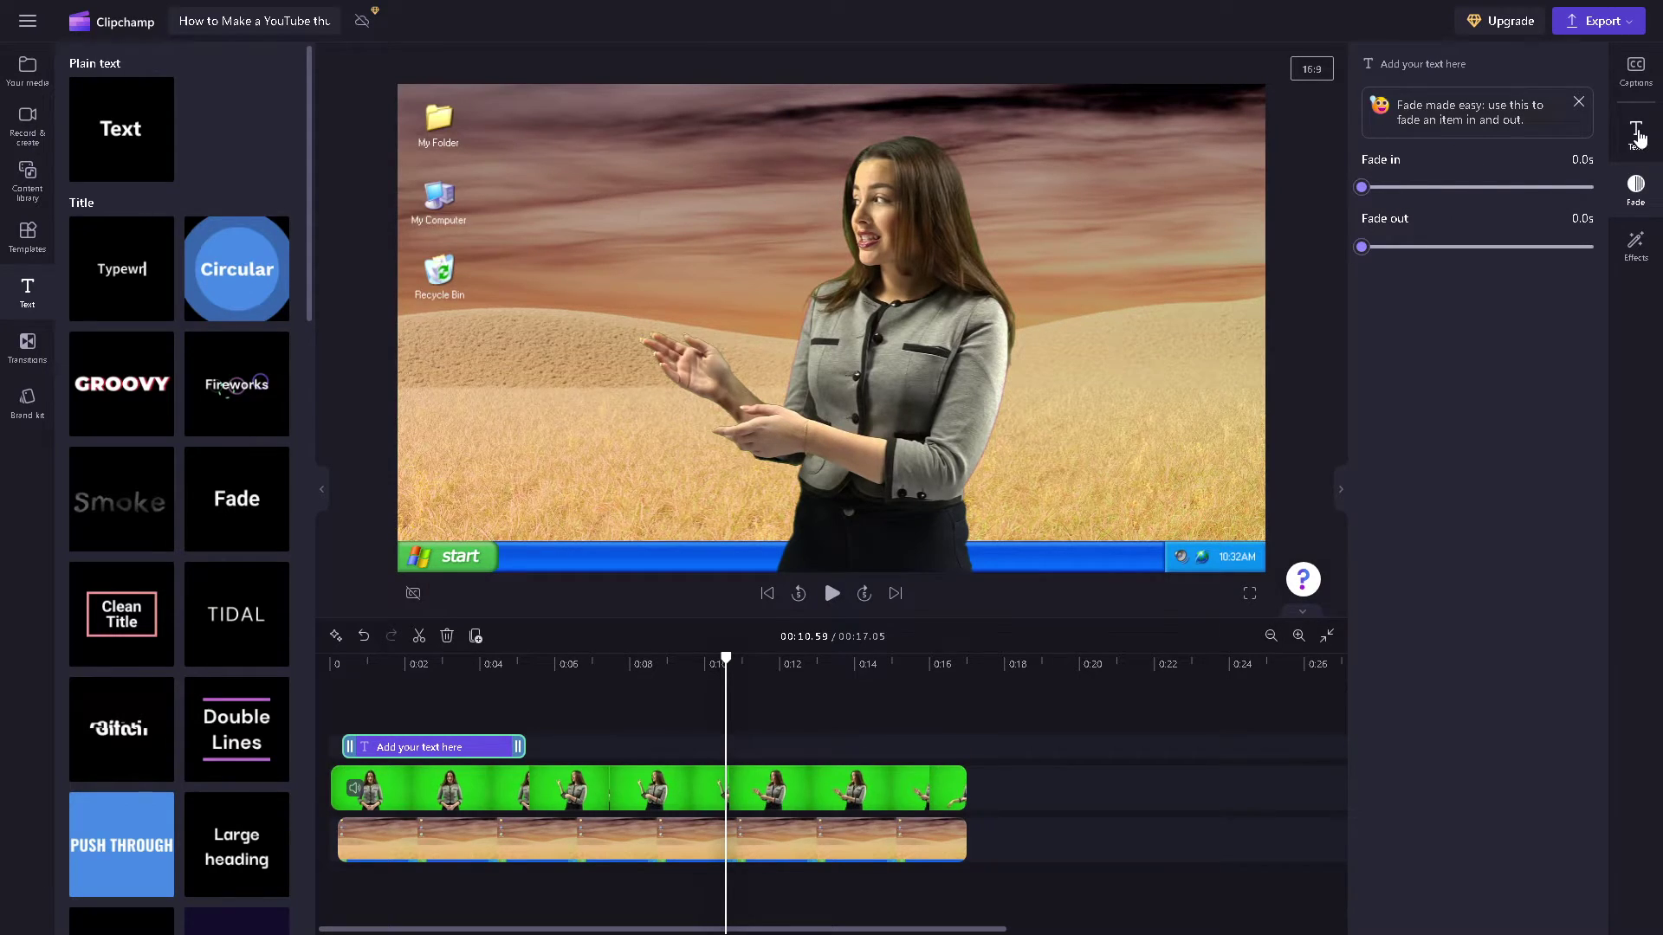
Widen the text box onto two lines and make the text clip start near 0:04.9
click(1633, 135)
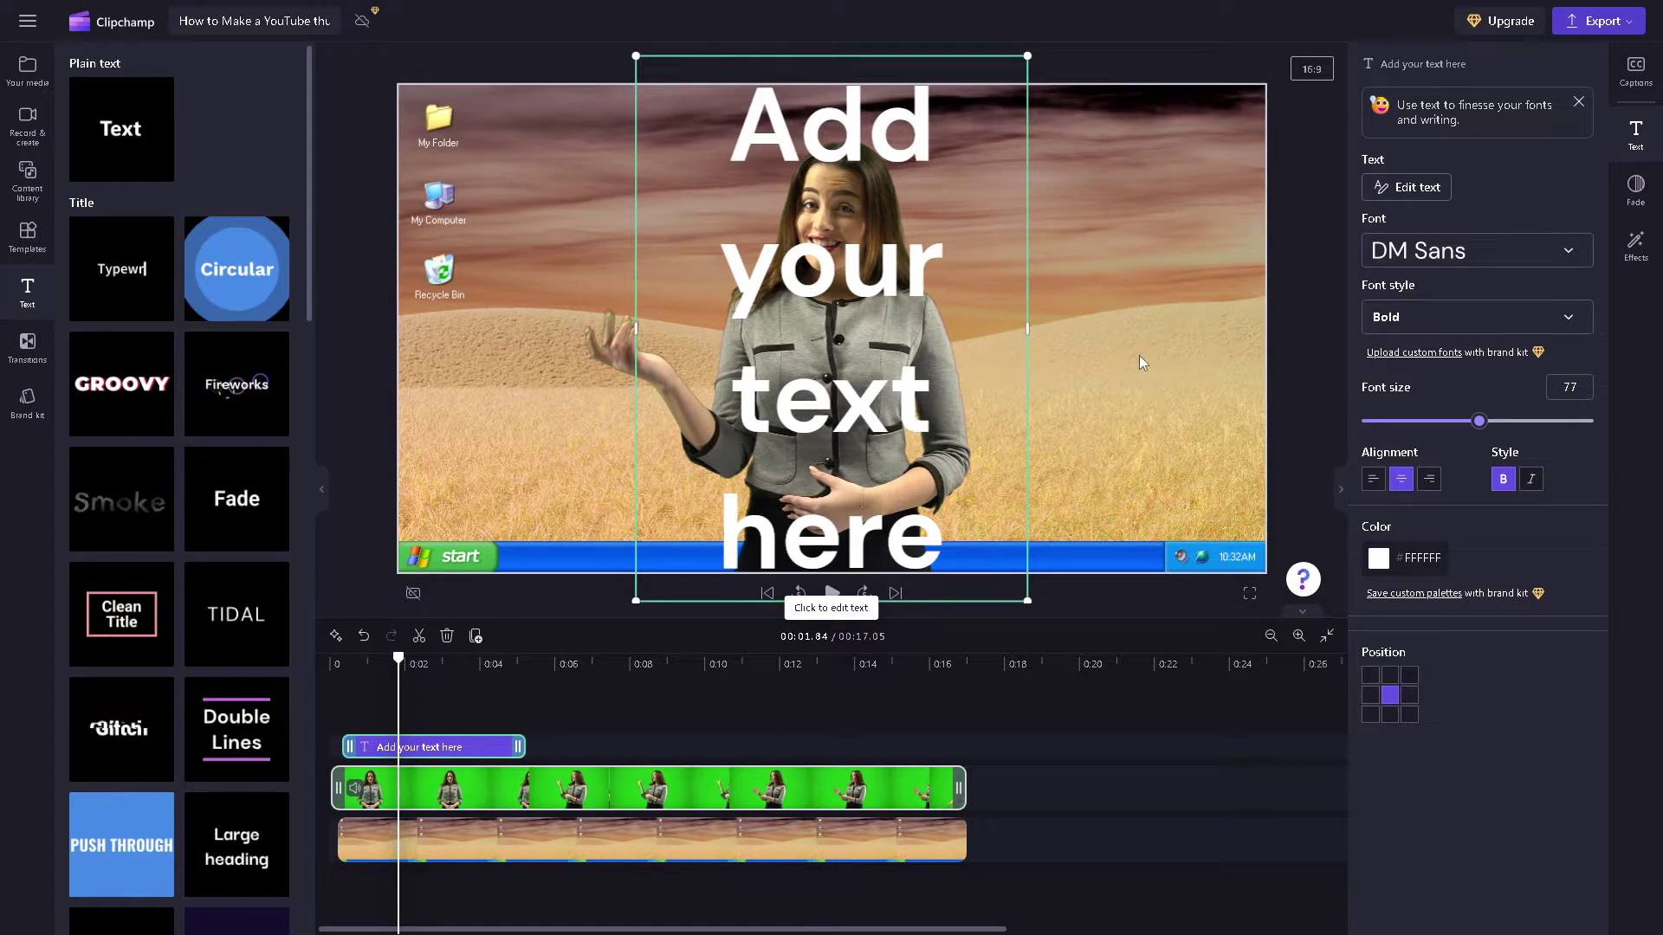
drag(1036, 329, 1188, 326)
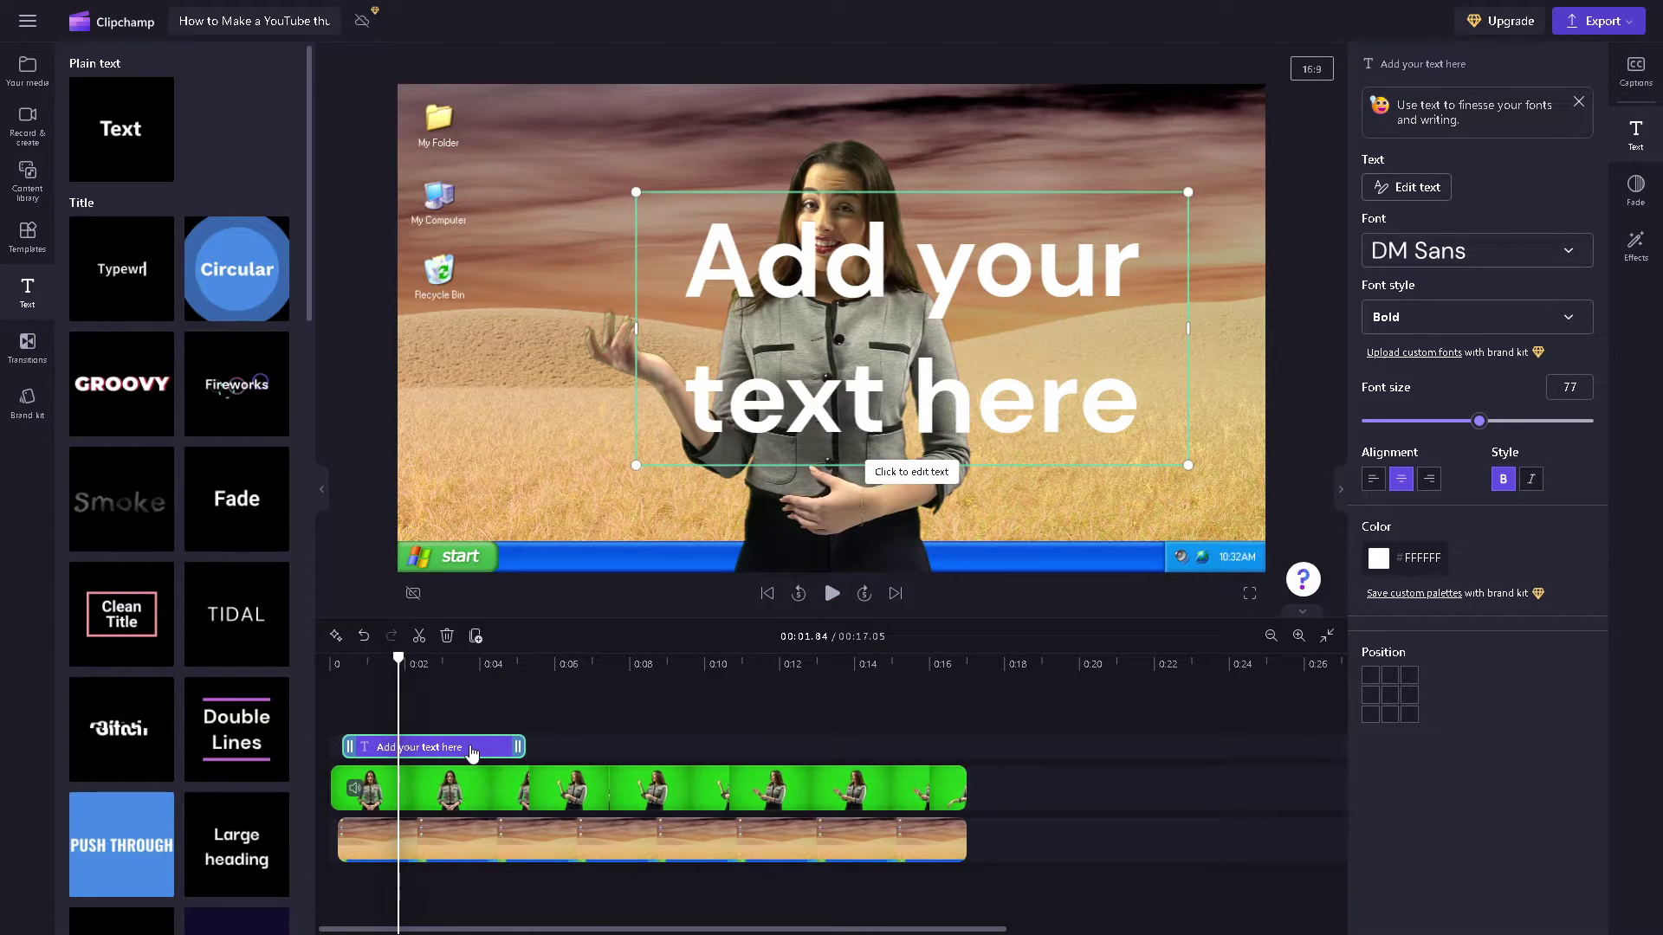
drag(472, 746, 704, 747)
drag(398, 665, 537, 674)
drag(672, 750, 604, 739)
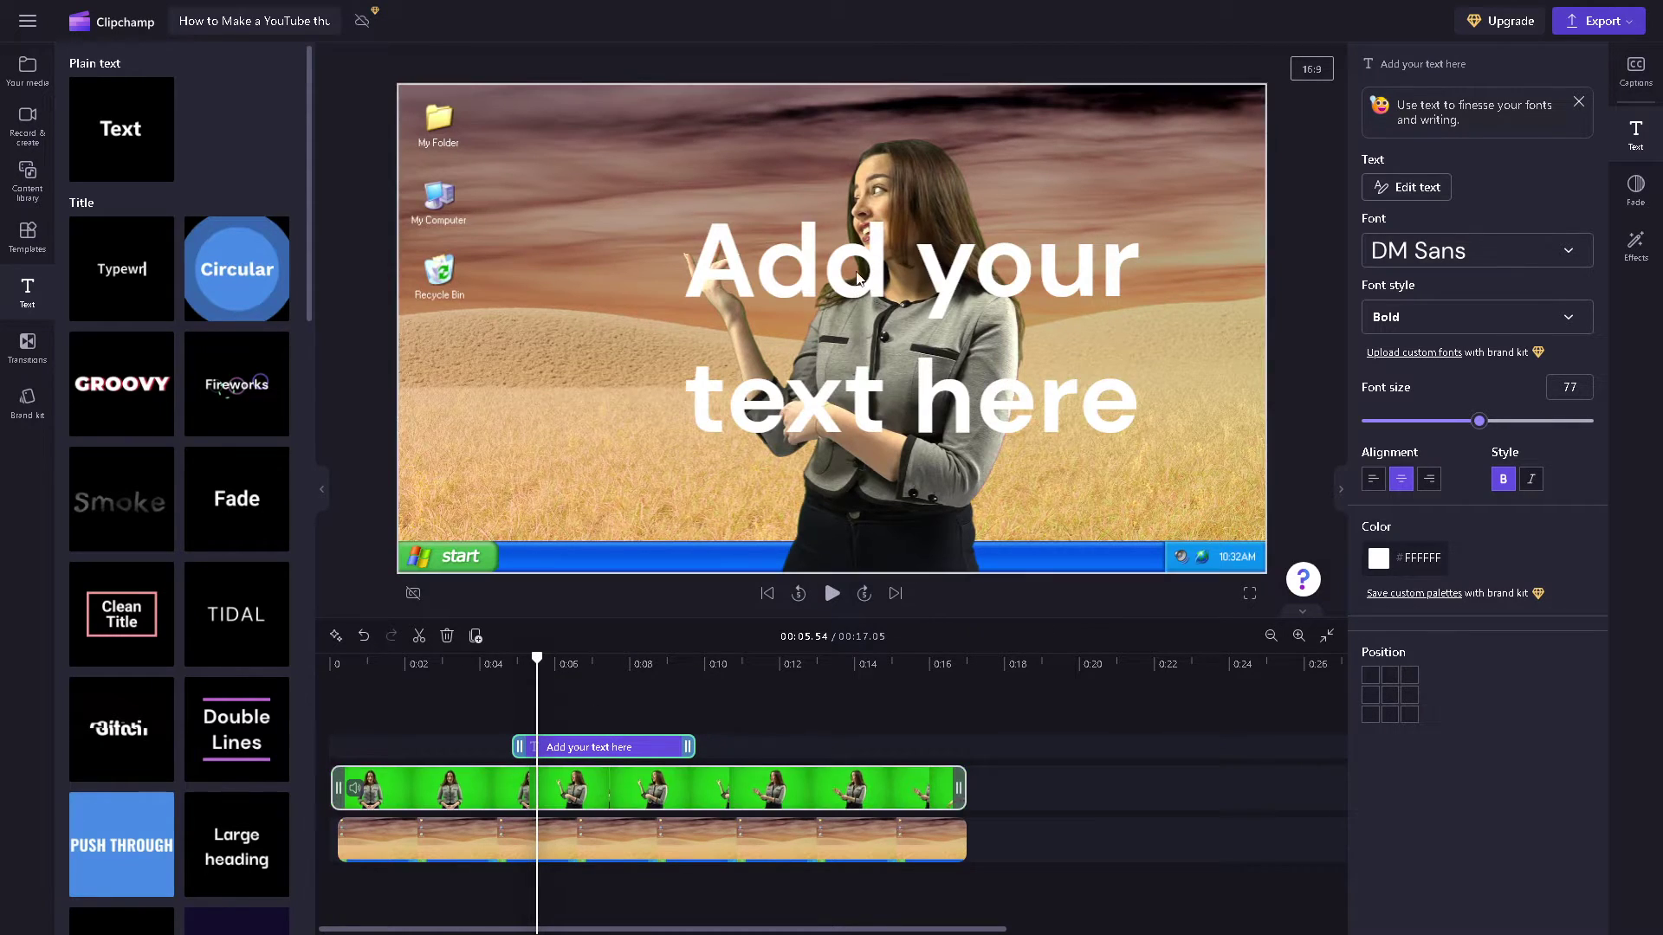
Undo the accidental presenter move and reselect the 'Add your text here' clip
click(606, 788)
mouse_move(773, 271)
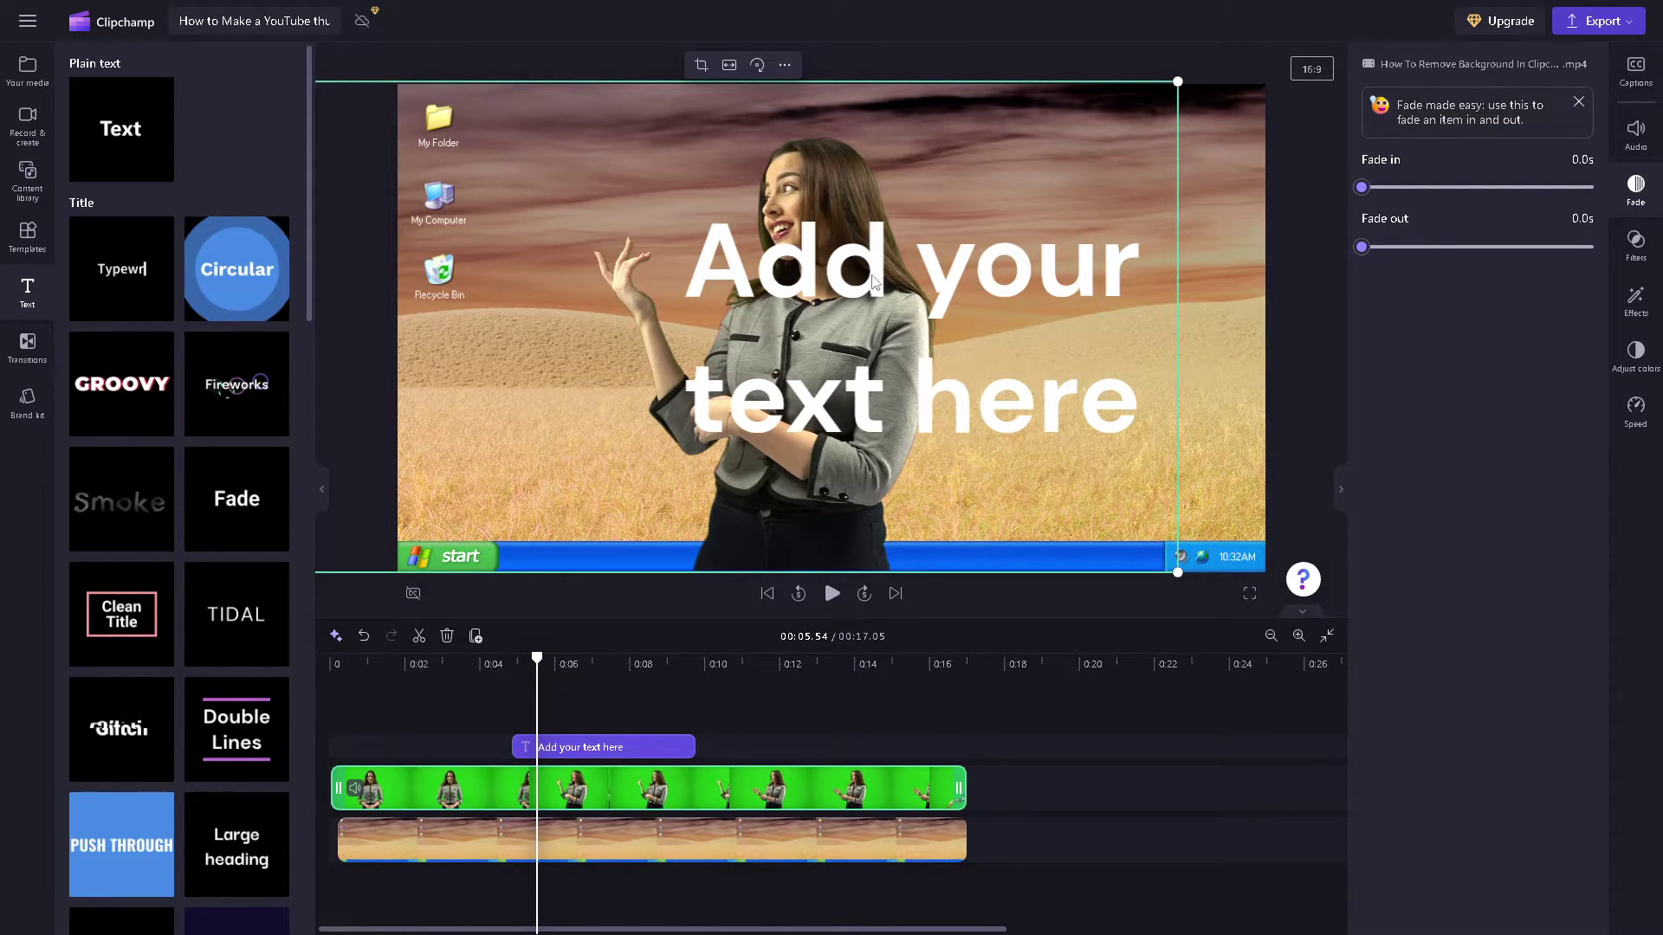
key(ctrl+z)
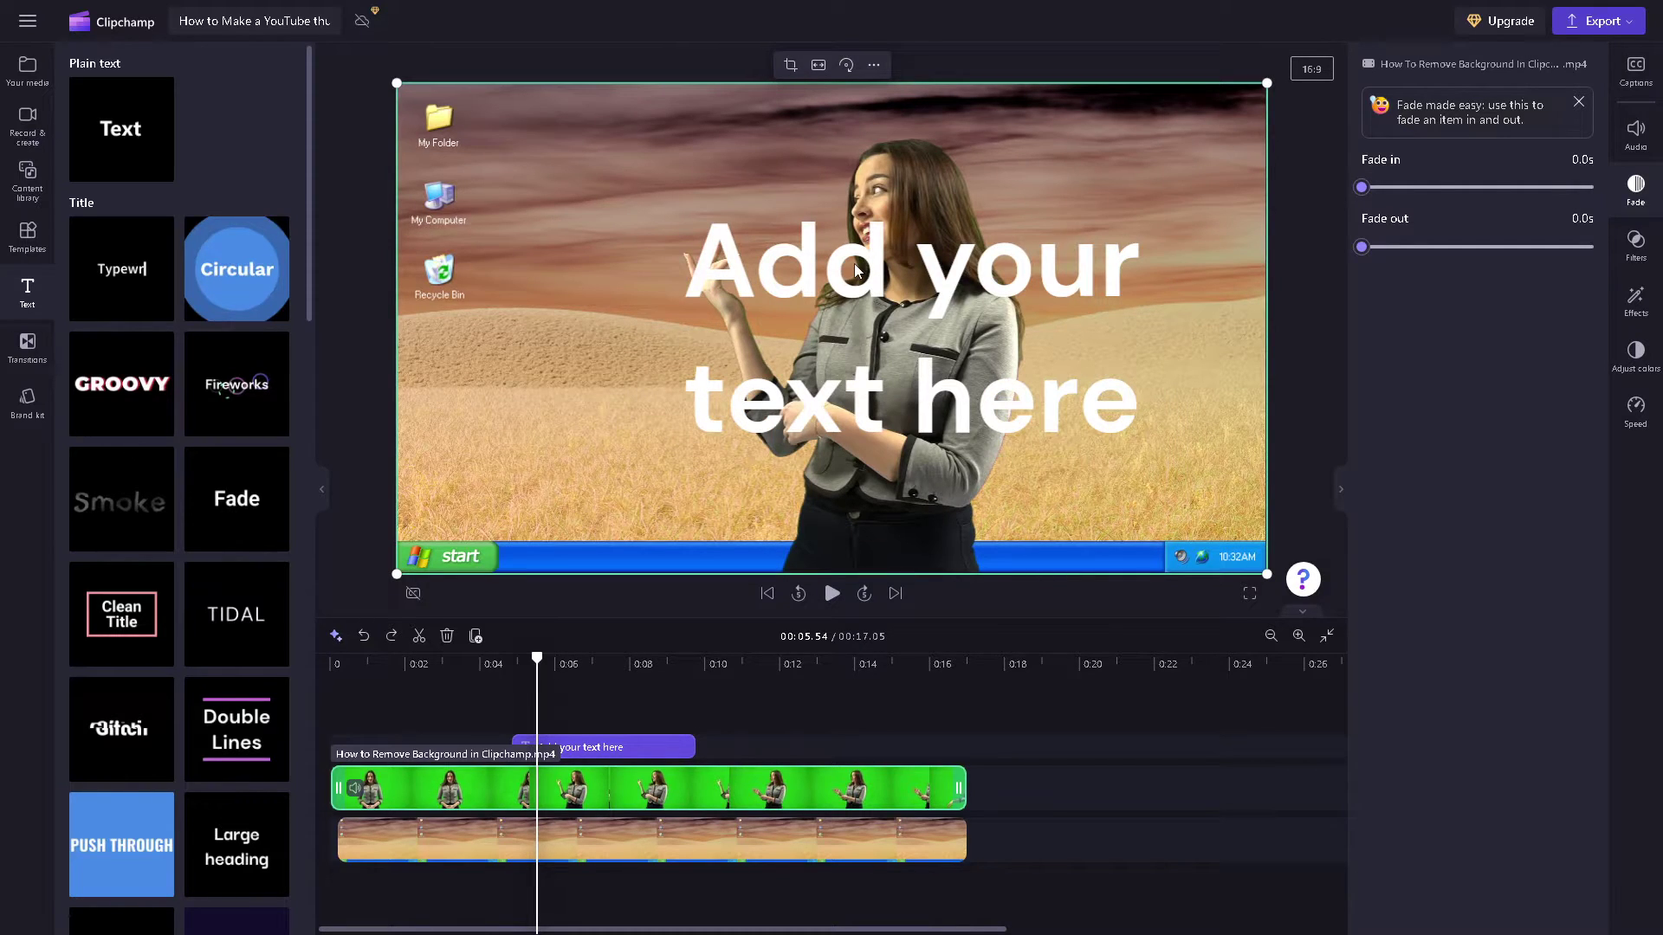
click(629, 747)
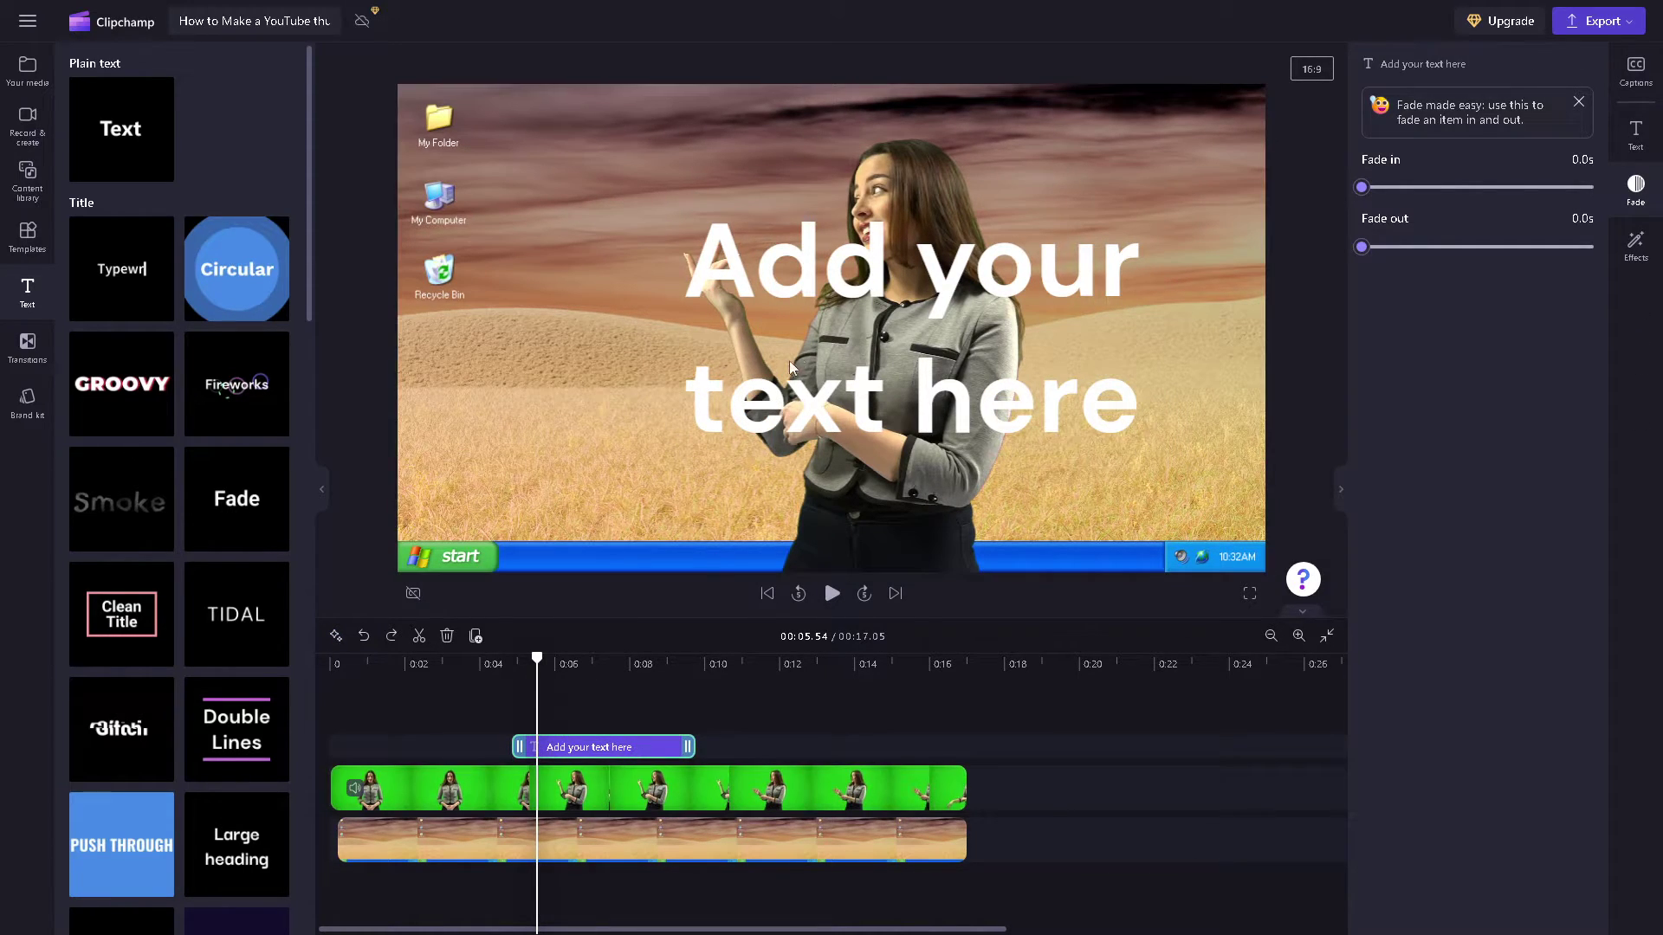
click(822, 288)
click(599, 748)
click(956, 283)
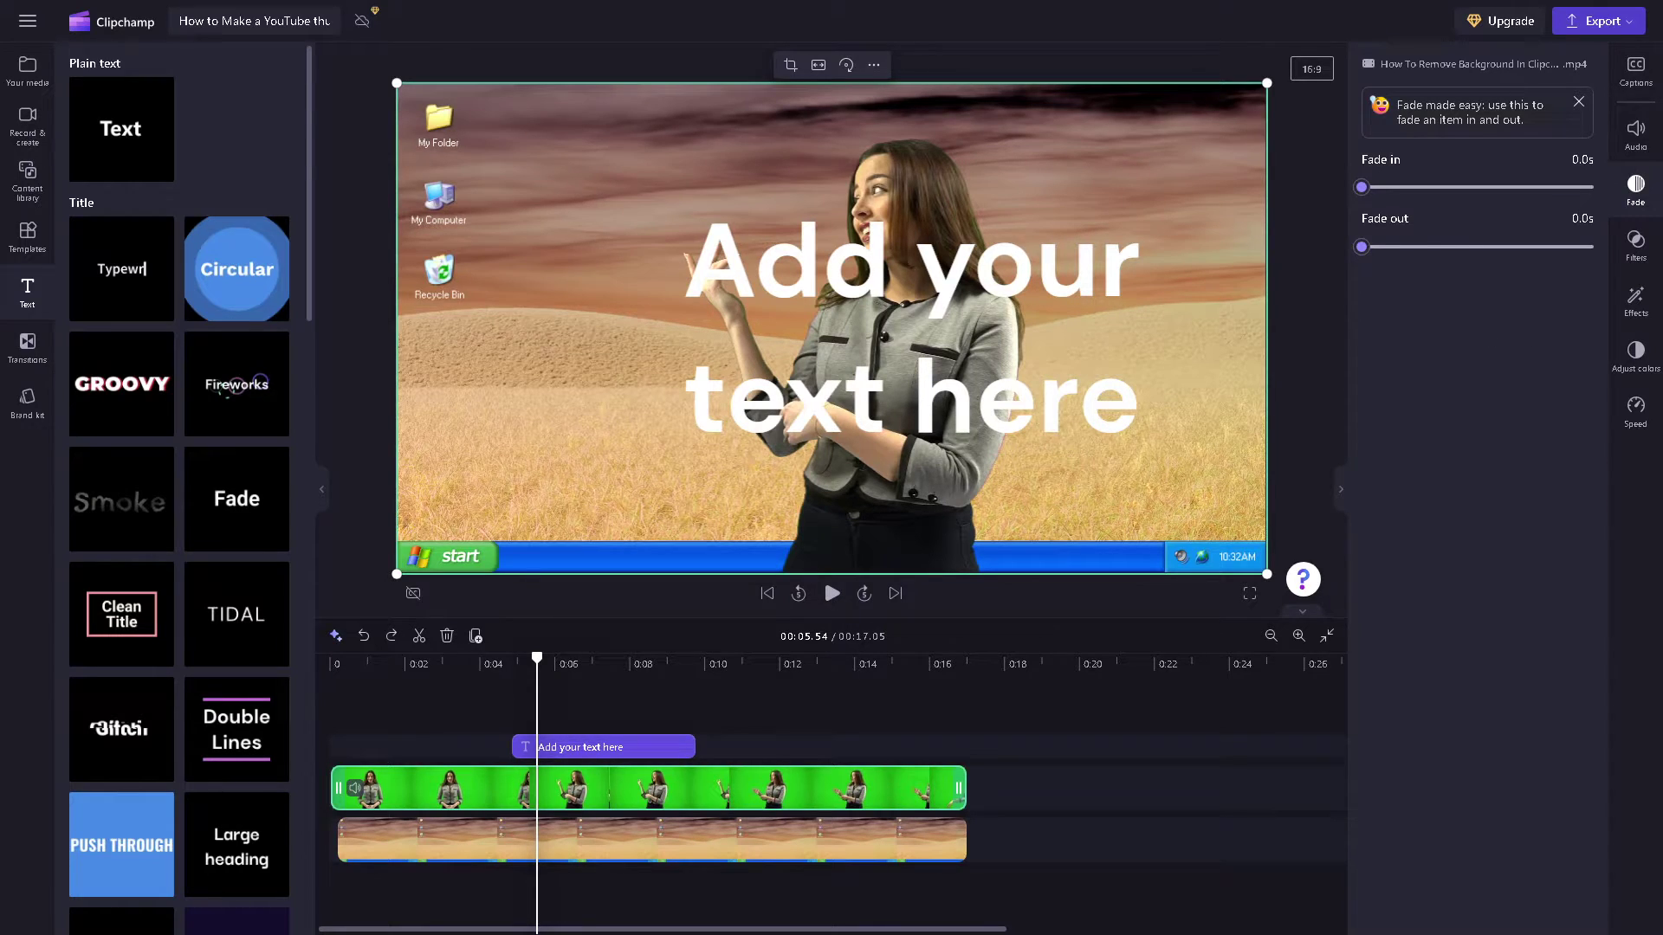
click(603, 747)
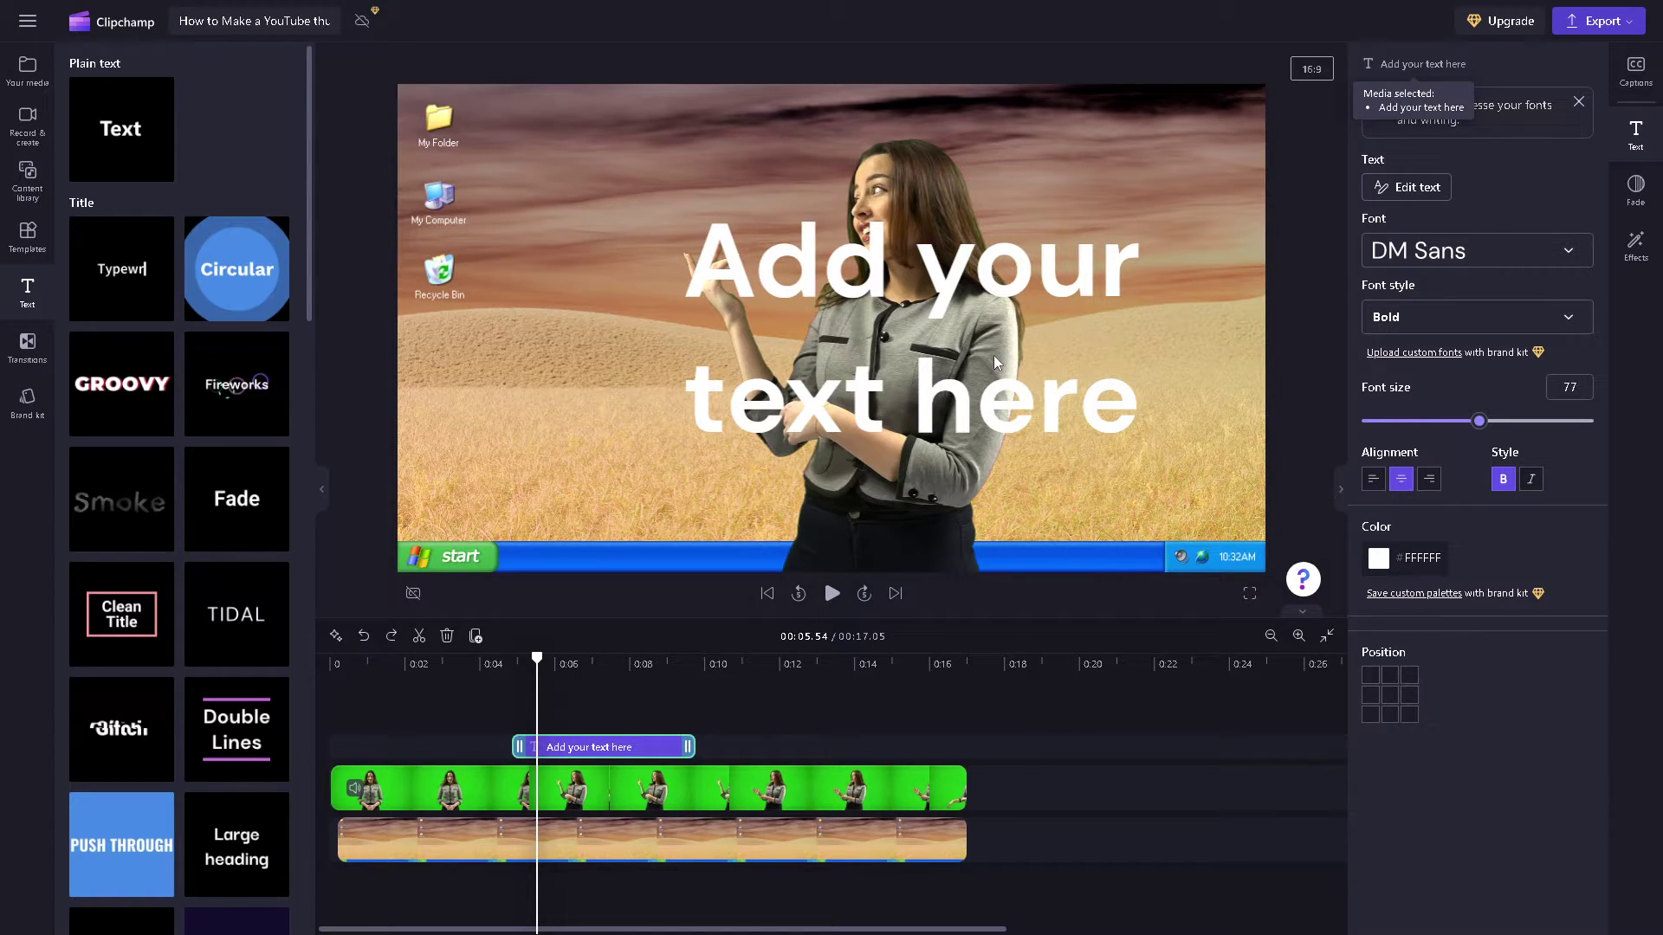
Edit the text box to read 'How to Make a YouTube thumbnail on Clipchamp'
click(962, 279)
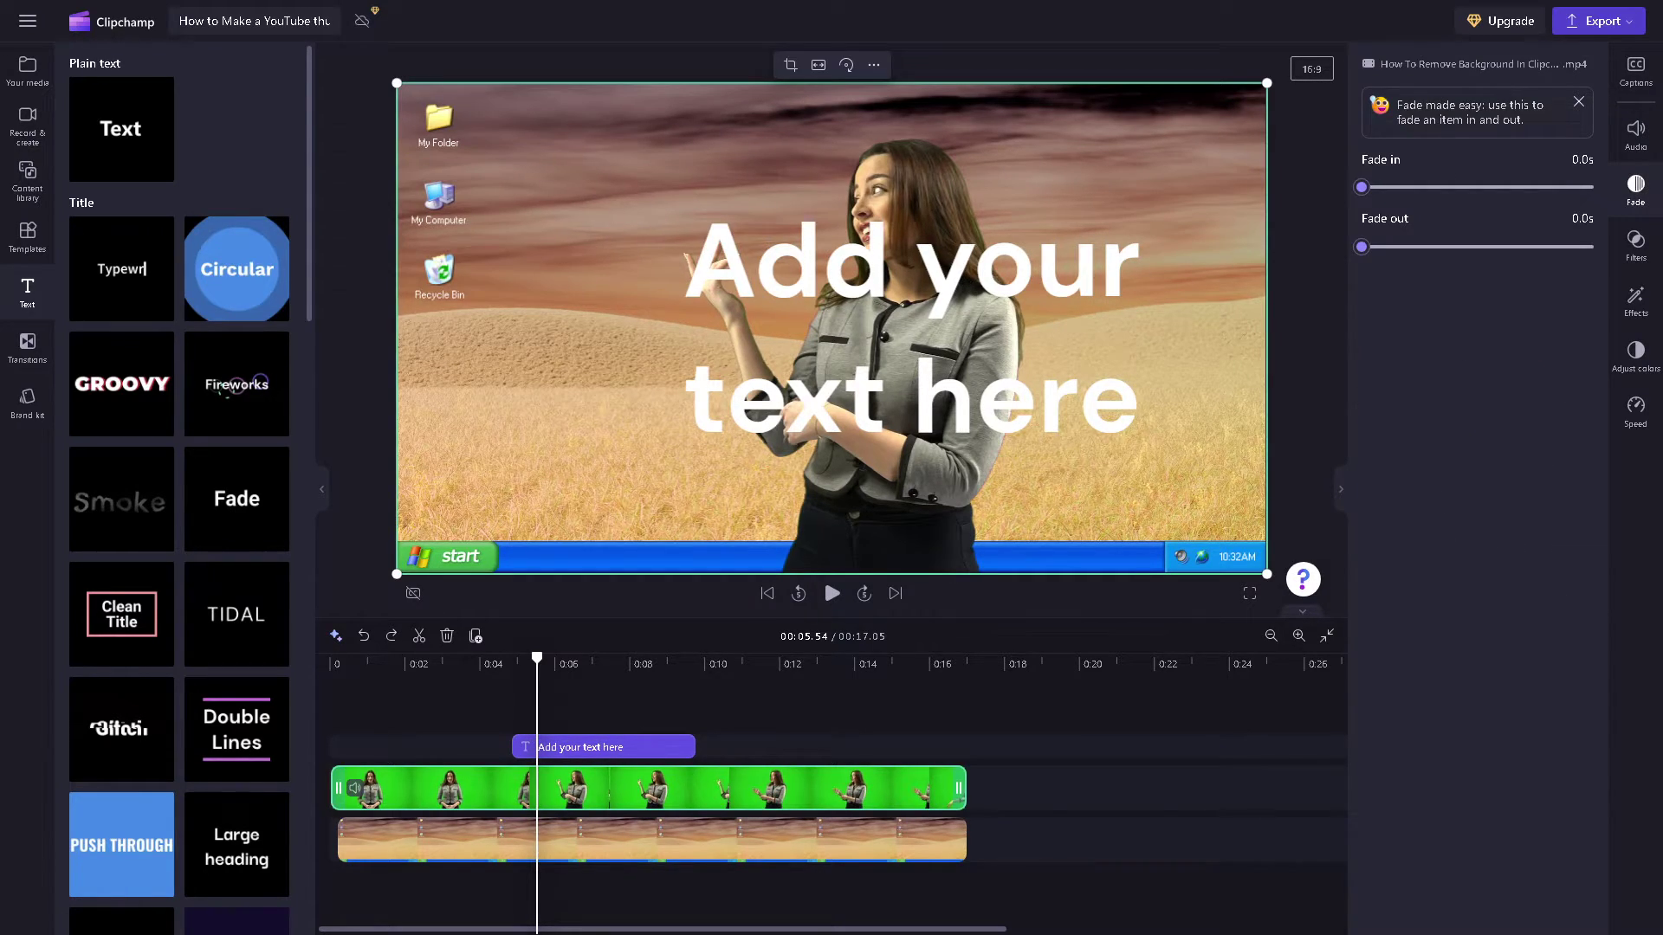
click(963, 279)
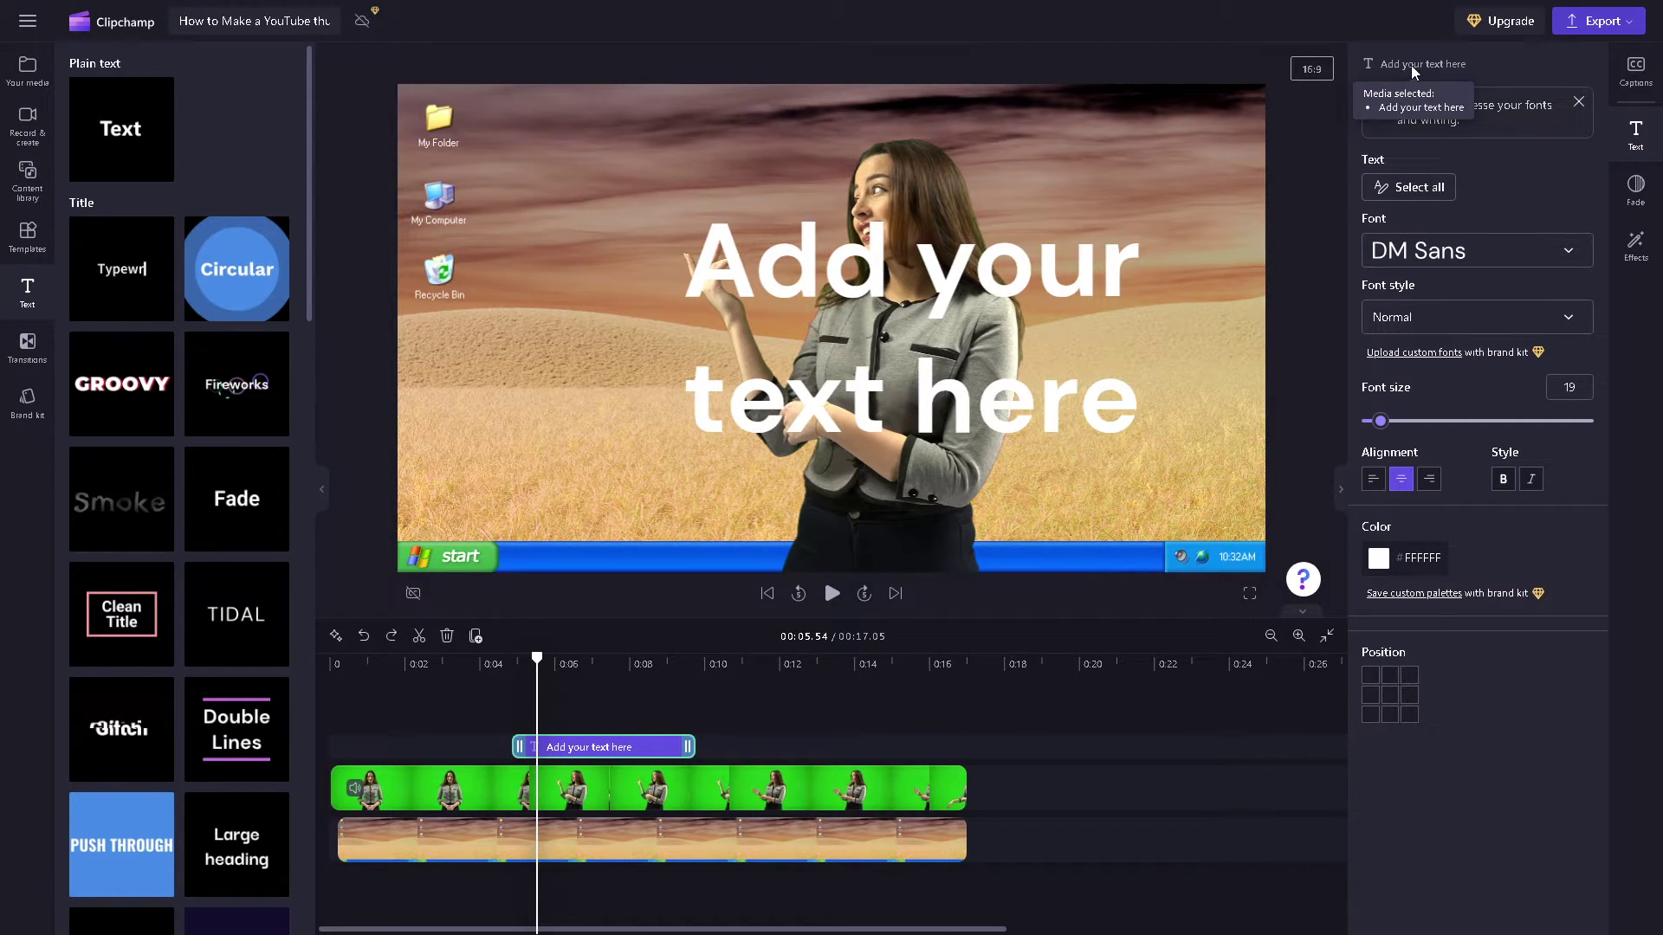
click(1579, 102)
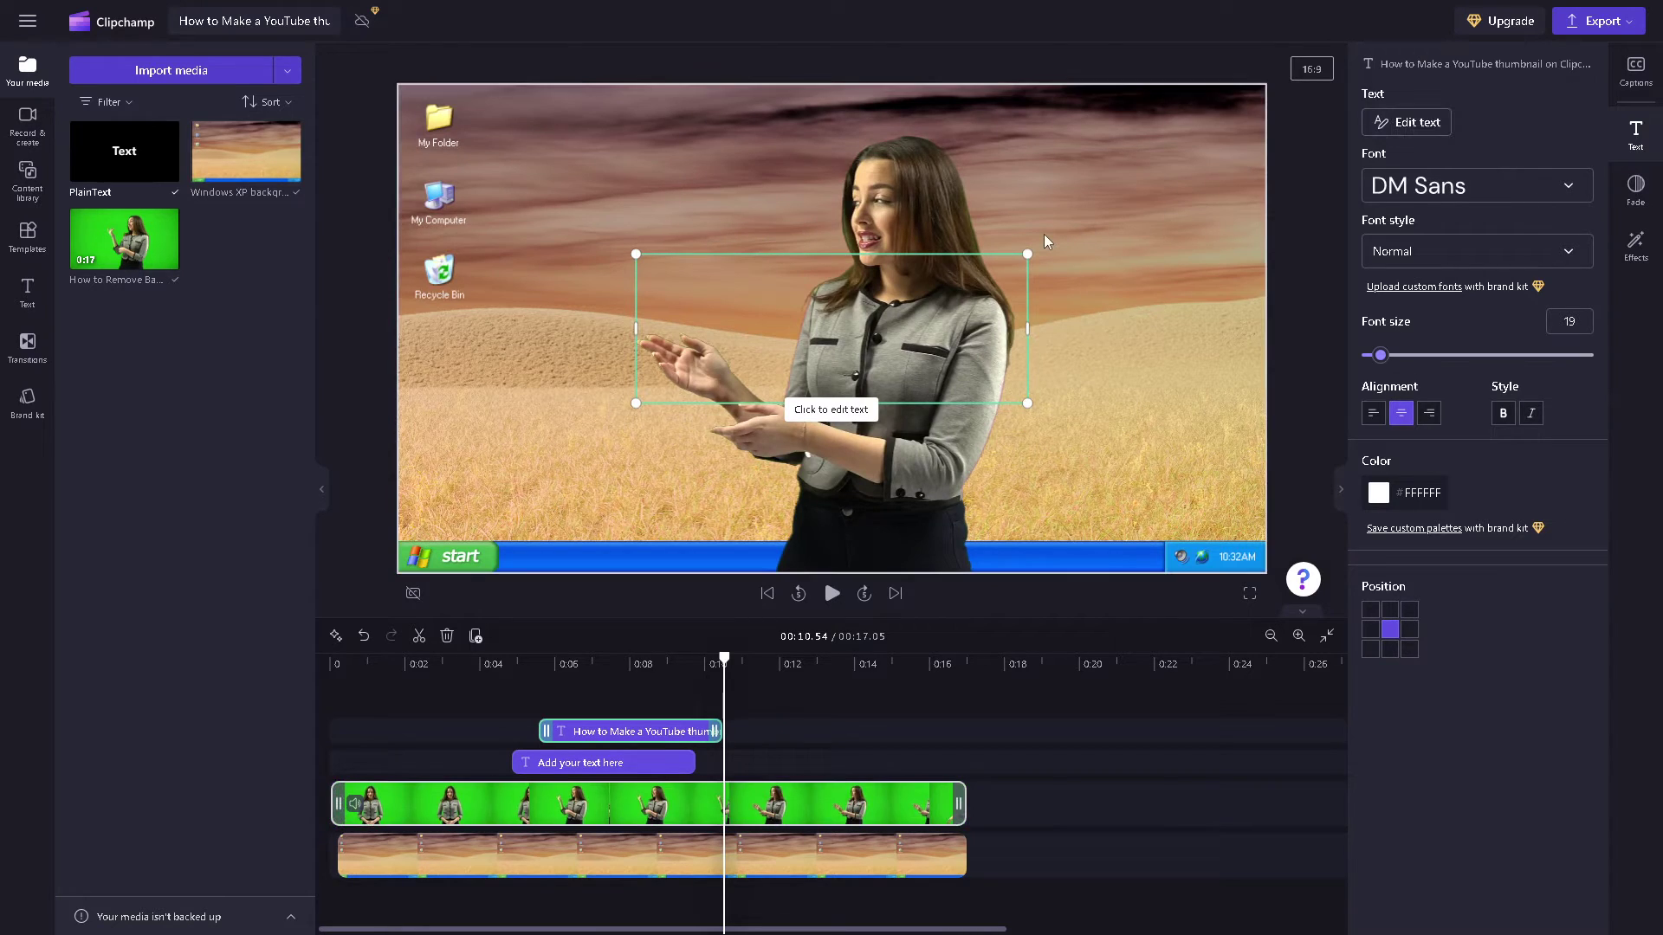
double_click(951, 311)
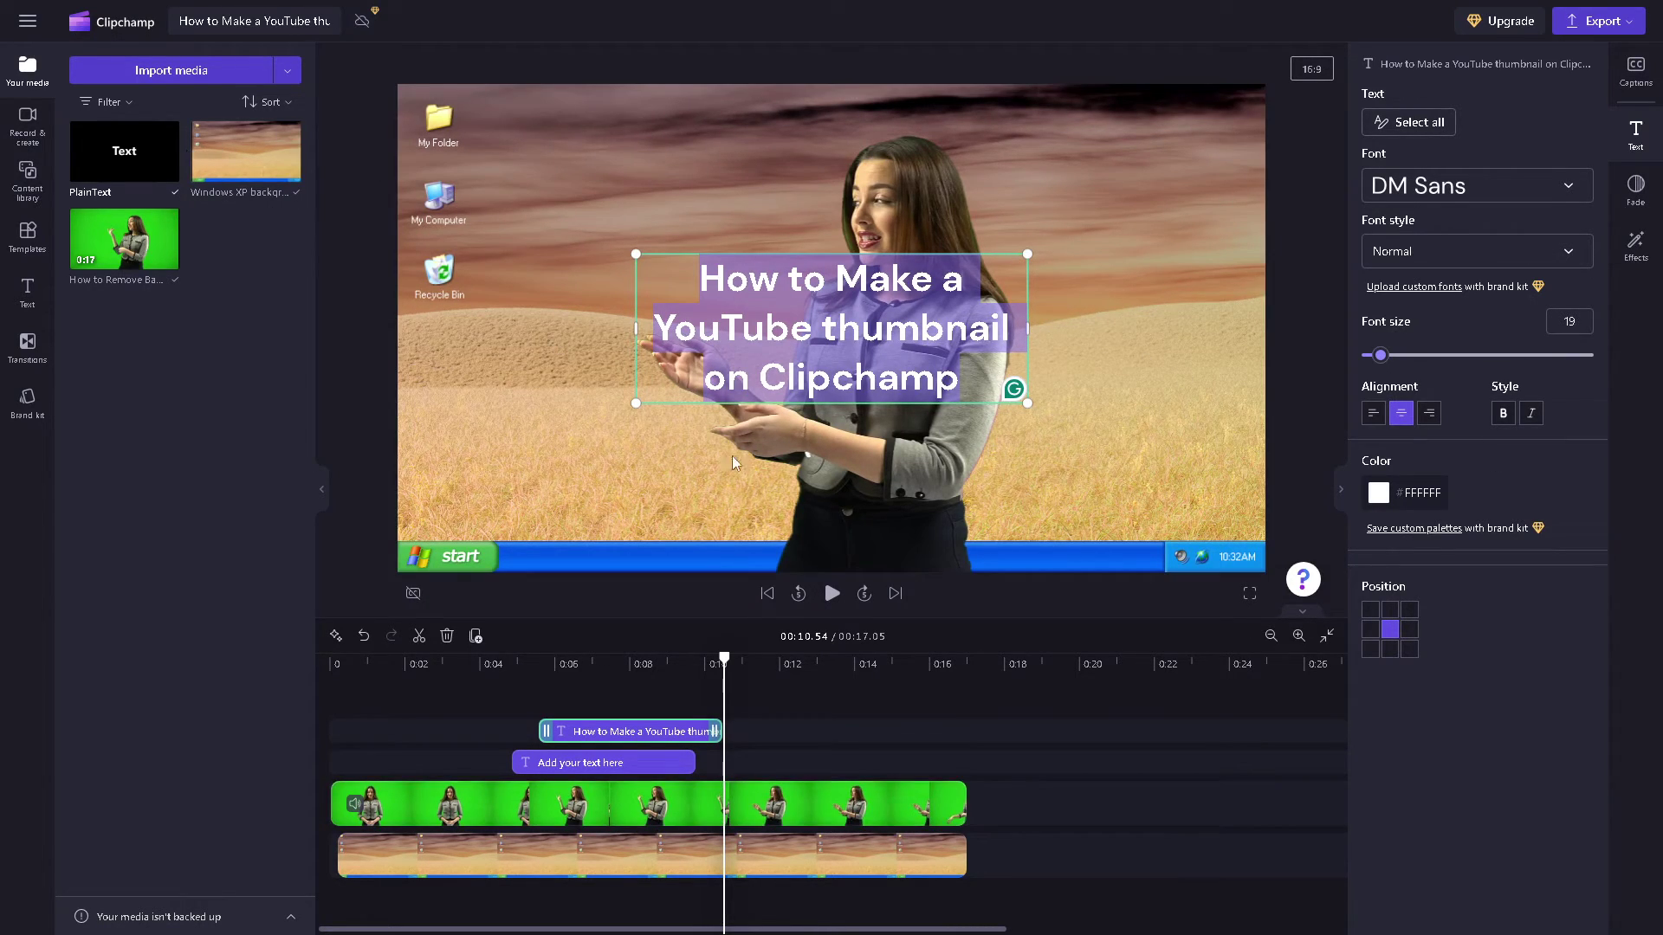
Set playback to 0:05.54 and drag the title into the frame's top-left corner
drag(713, 677, 546, 665)
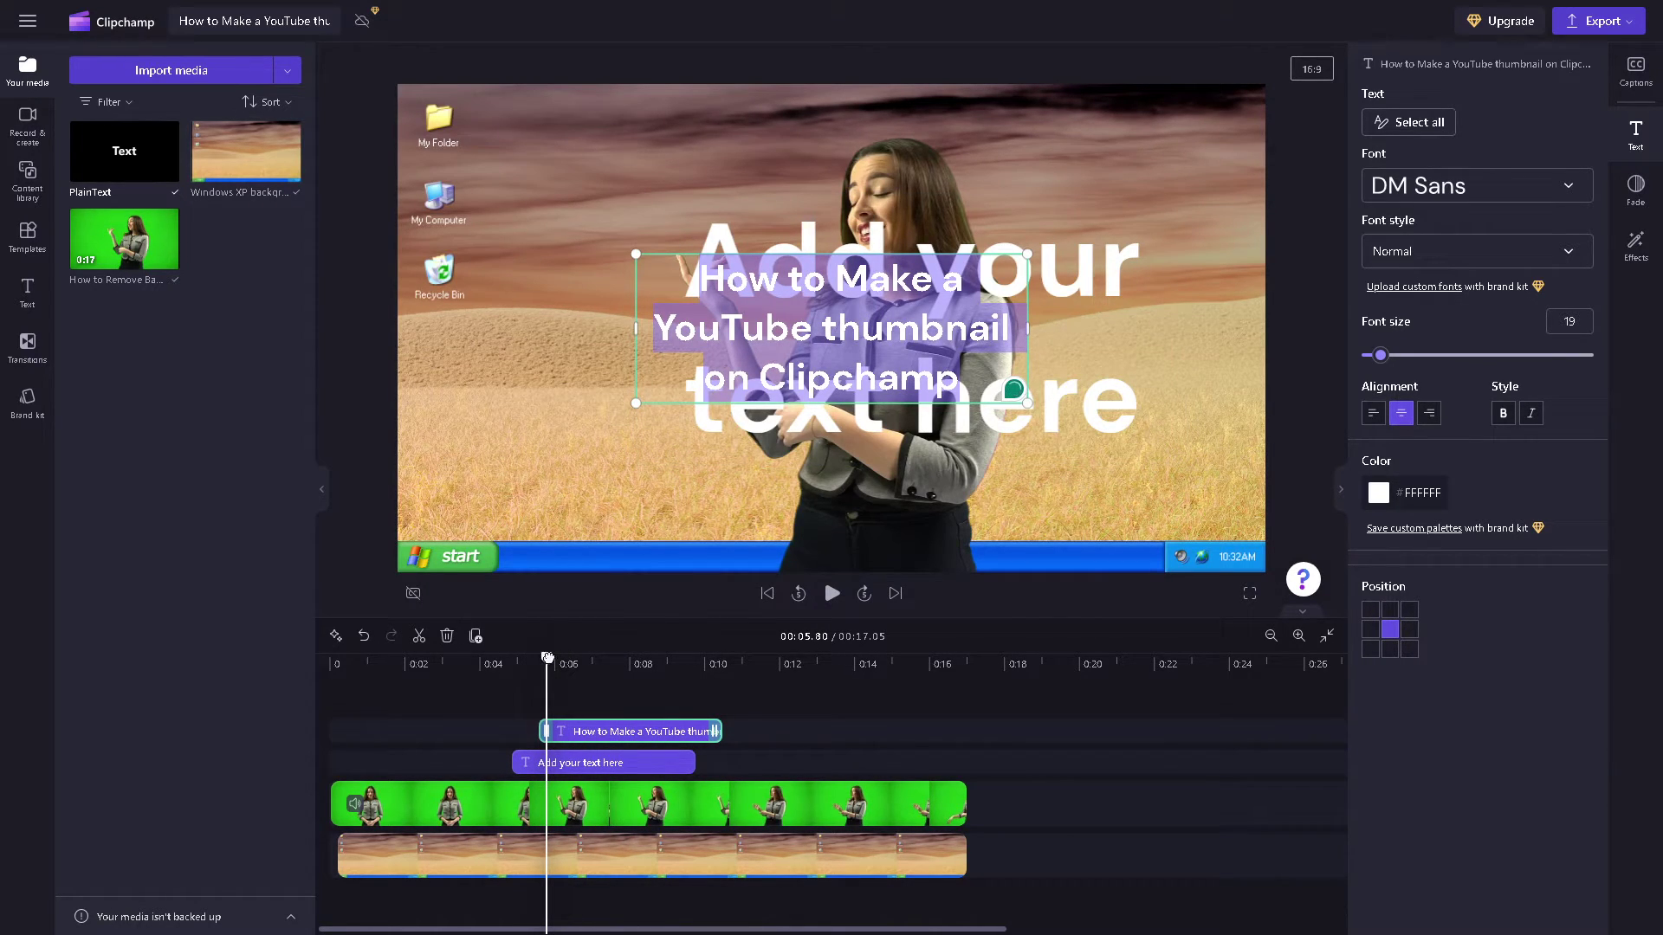
drag(548, 658, 537, 660)
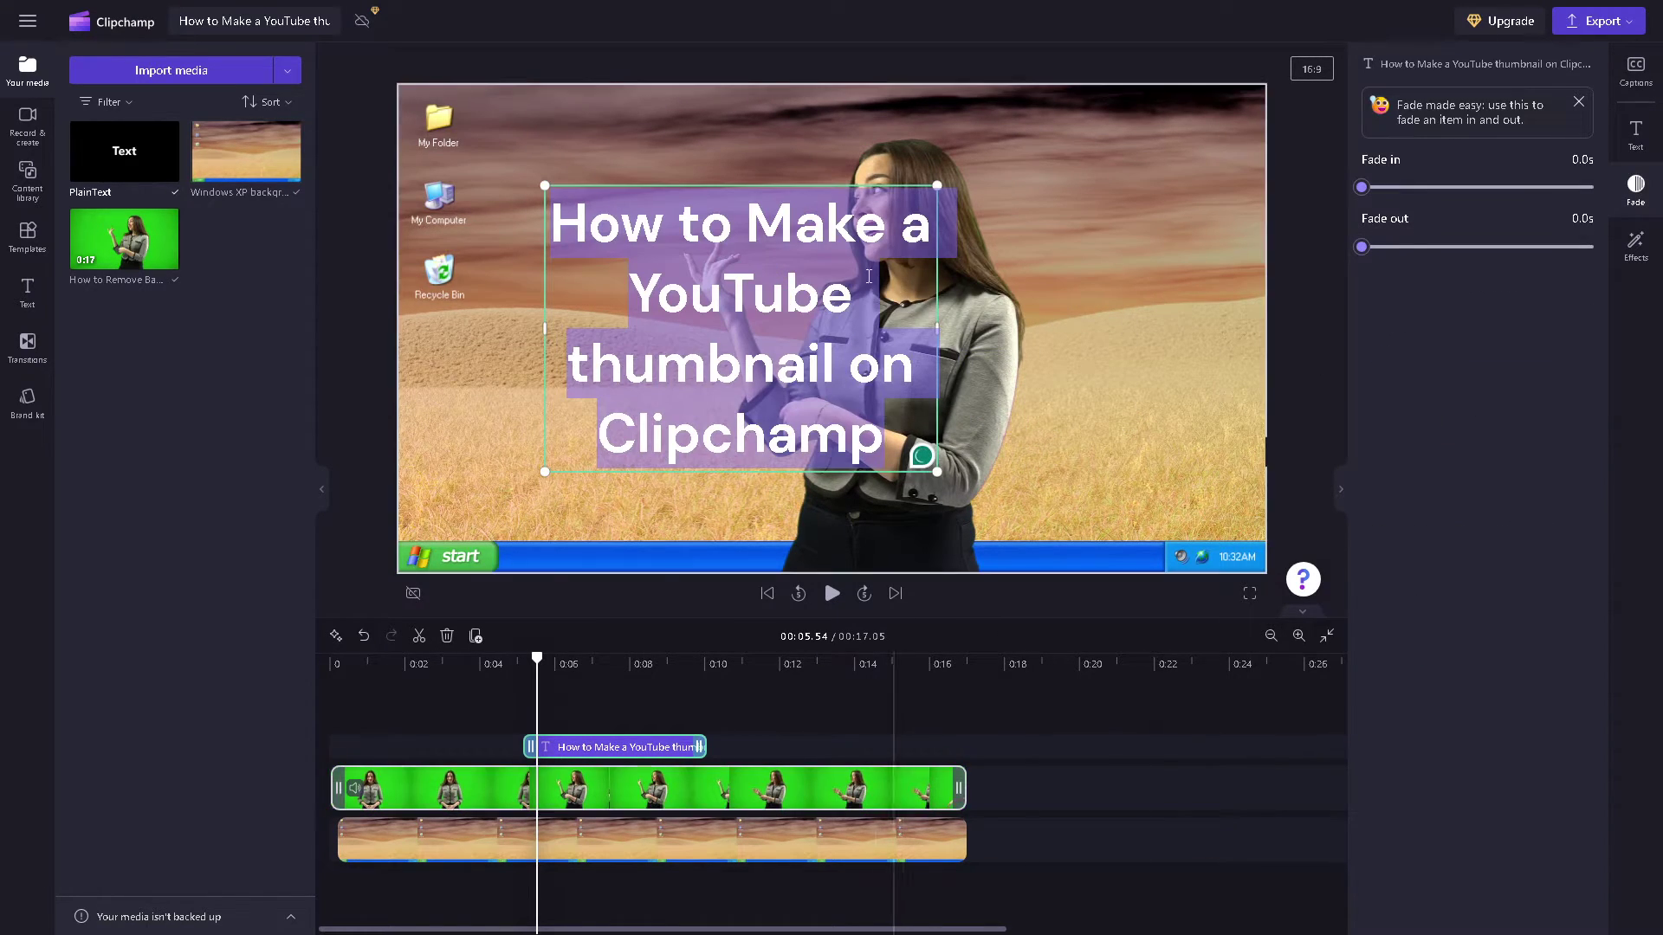
click(571, 196)
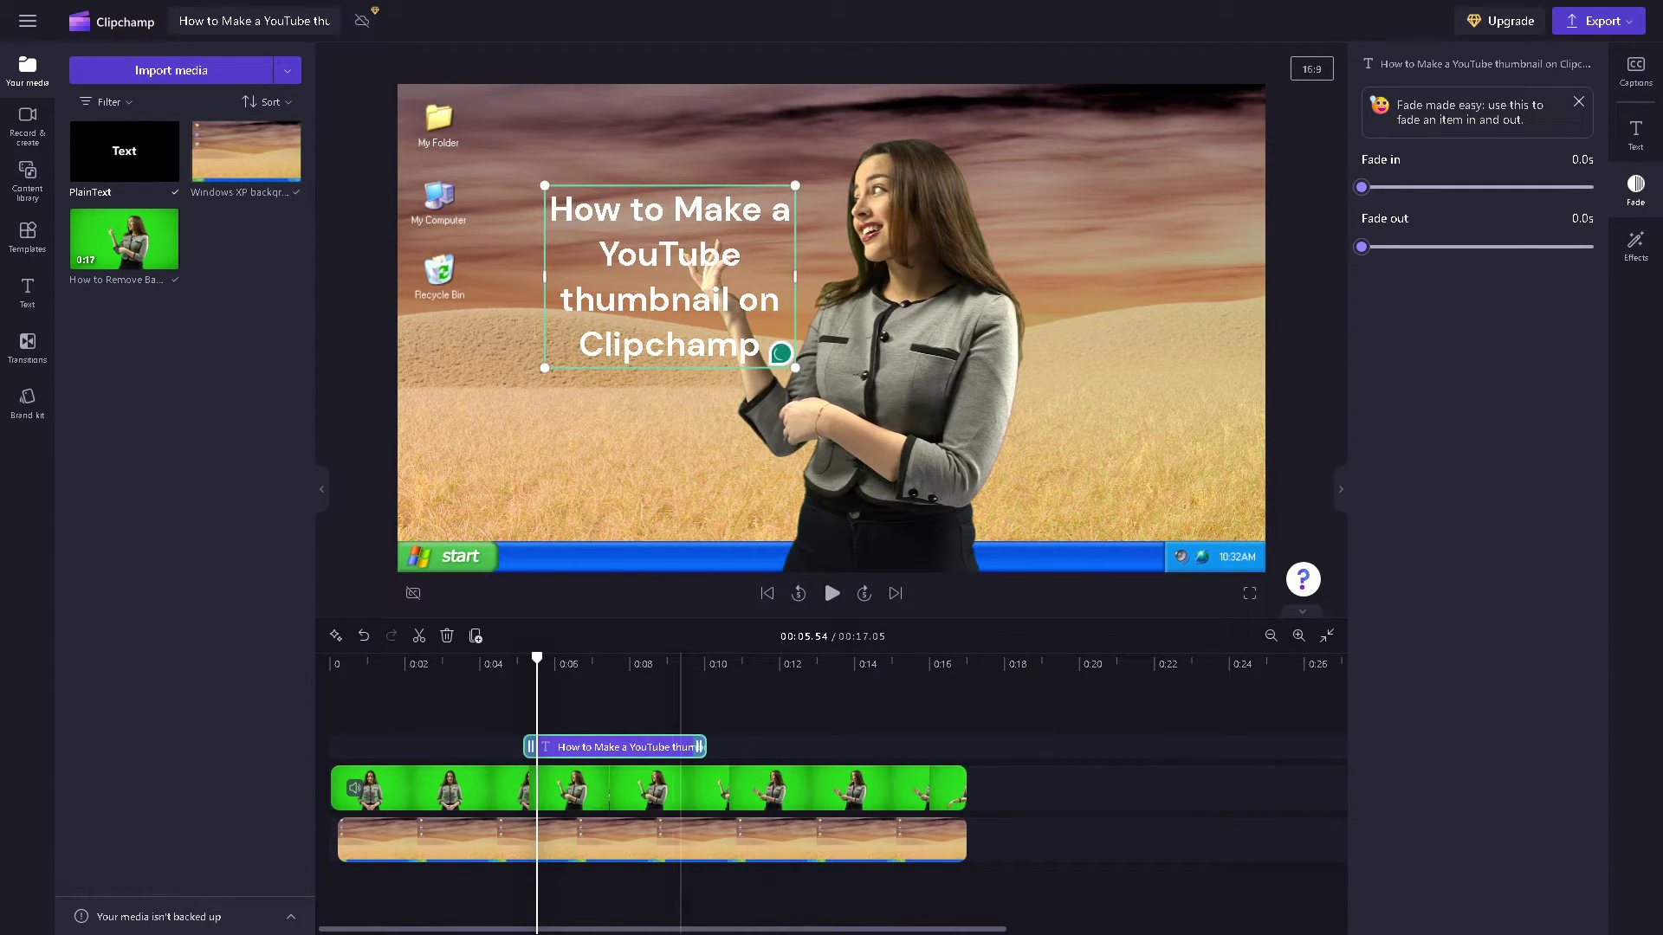
click(606, 422)
drag(633, 304, 542, 206)
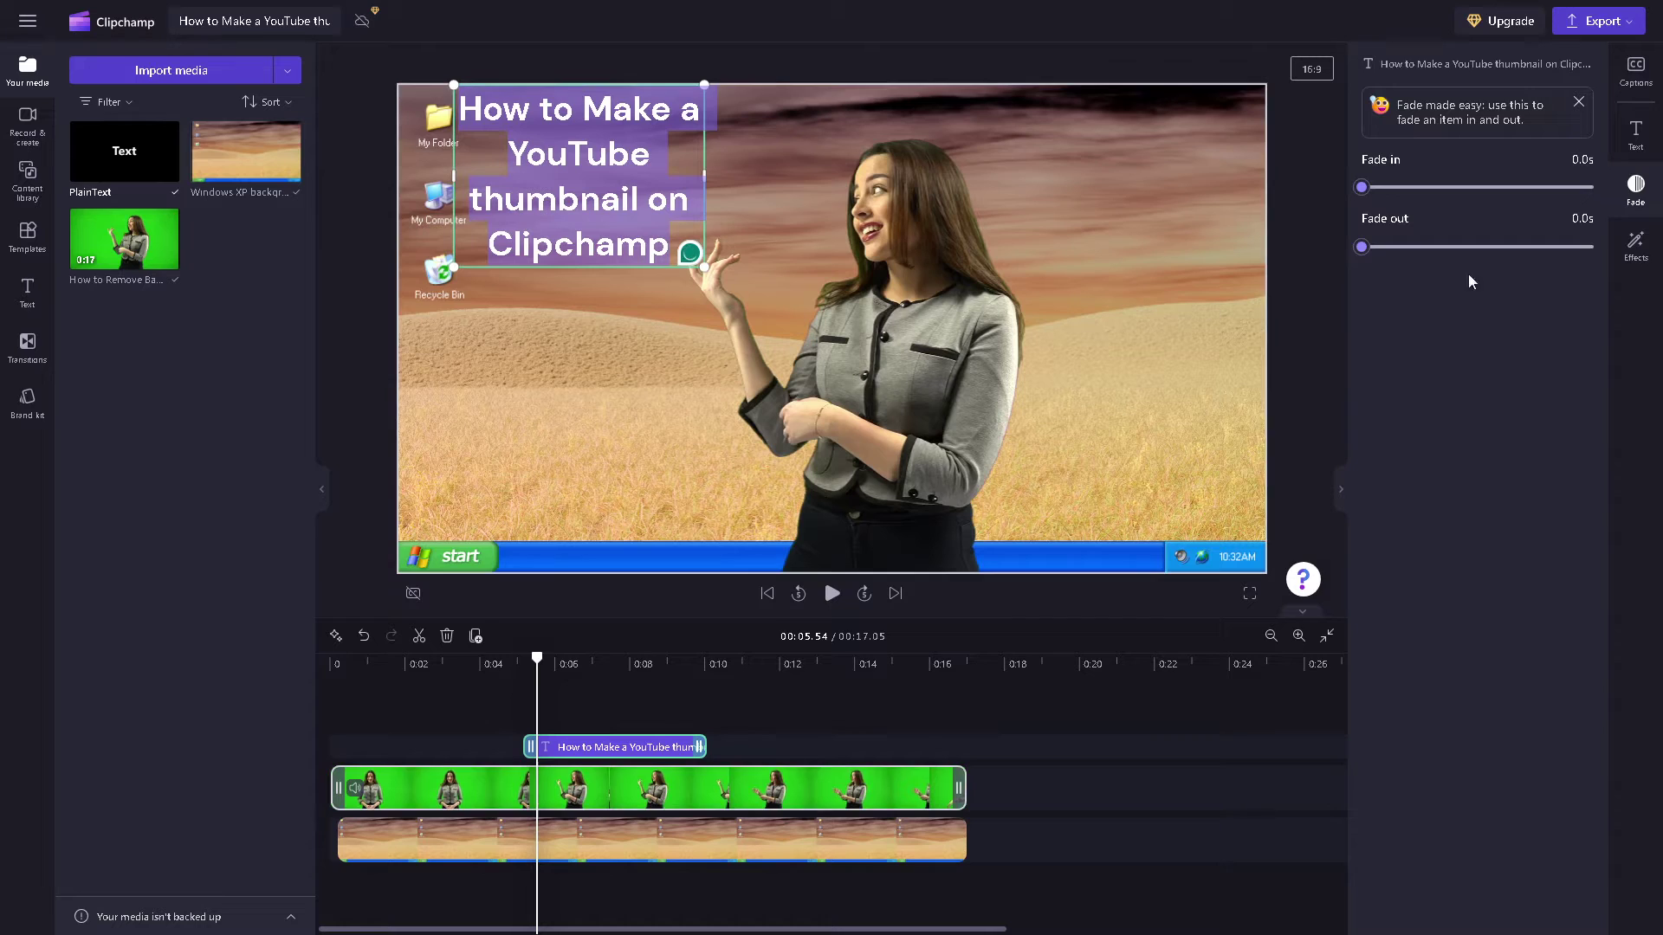
Change the title's text colour to the default red #FE0101, then deselect it
click(1637, 136)
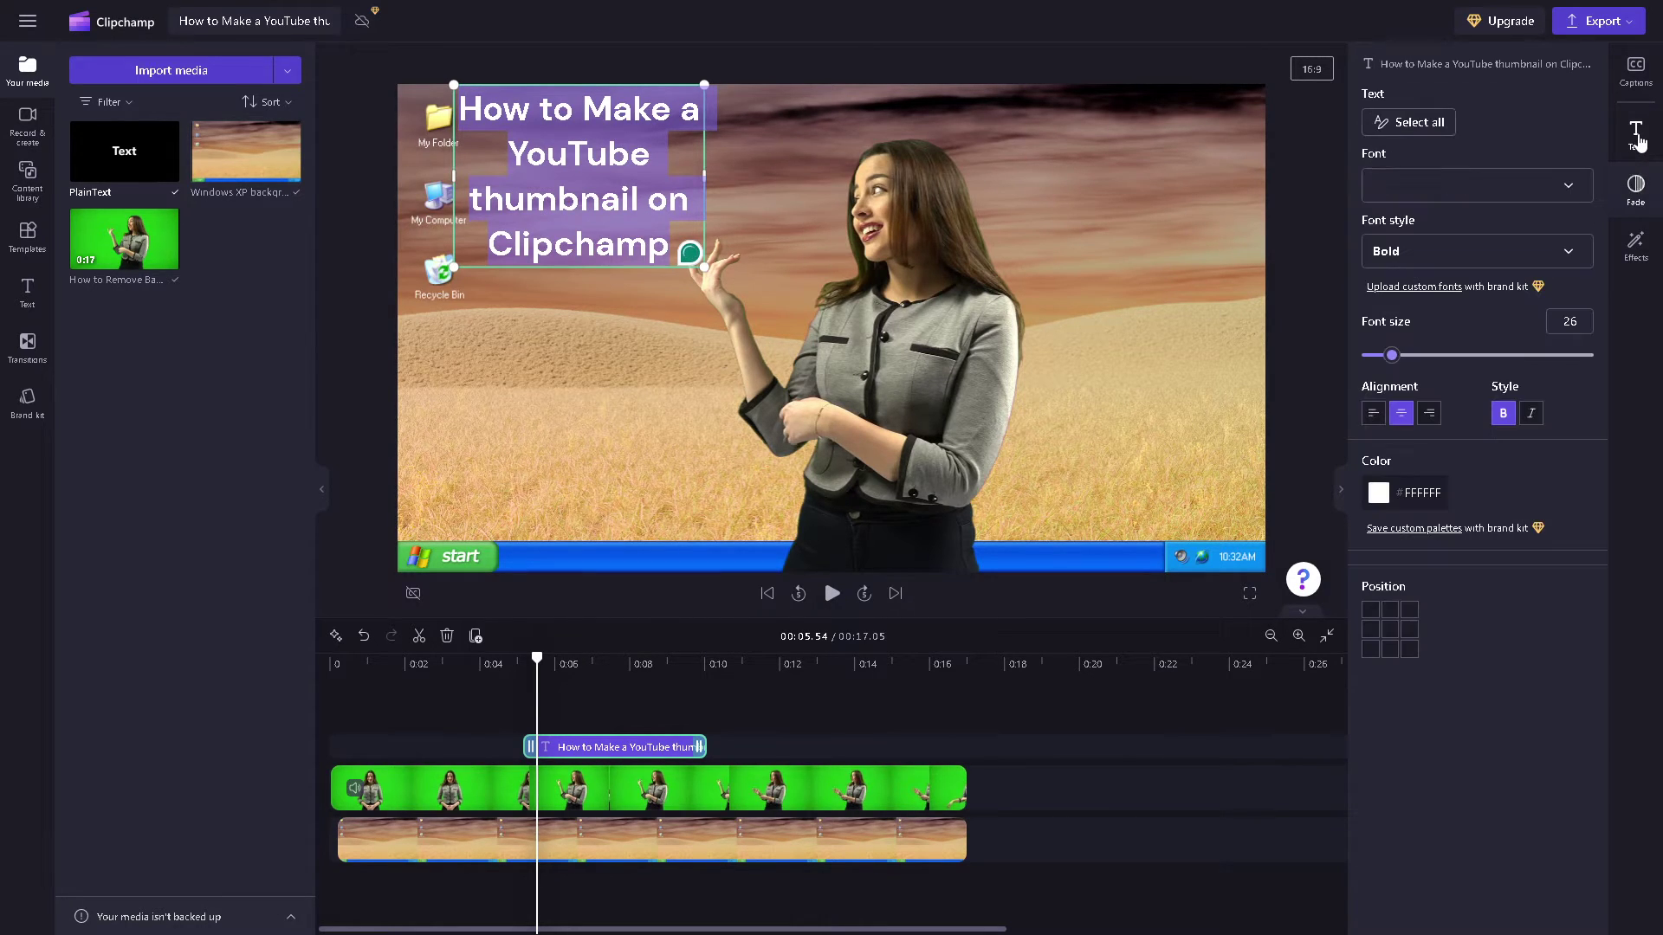
click(1379, 493)
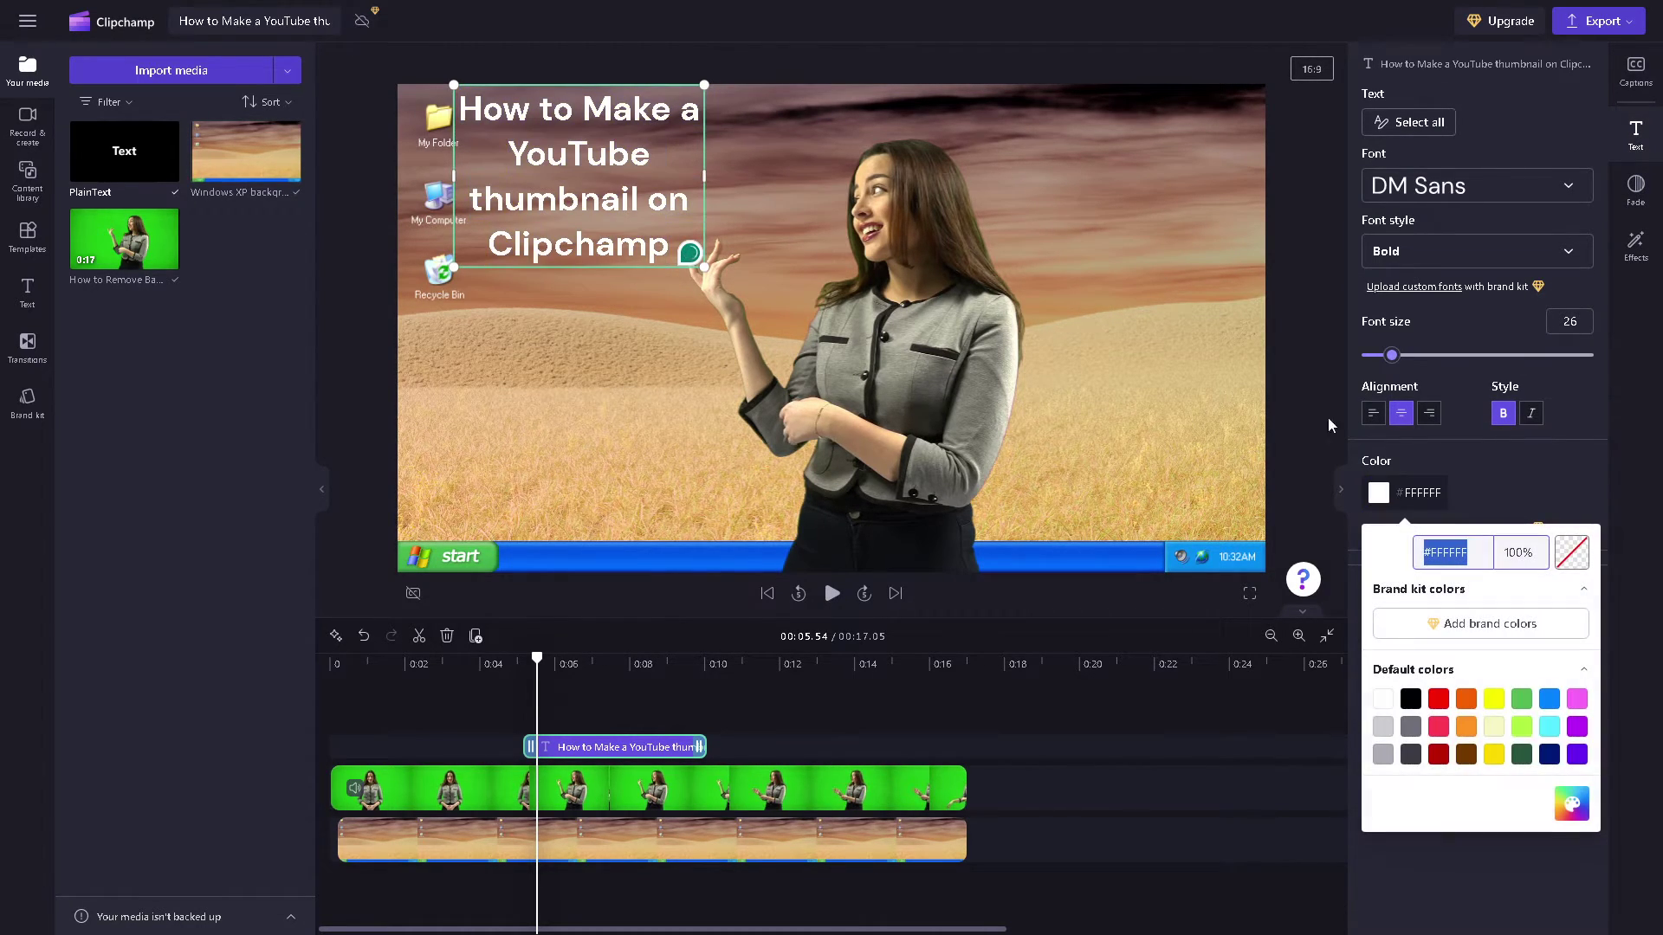
click(1438, 701)
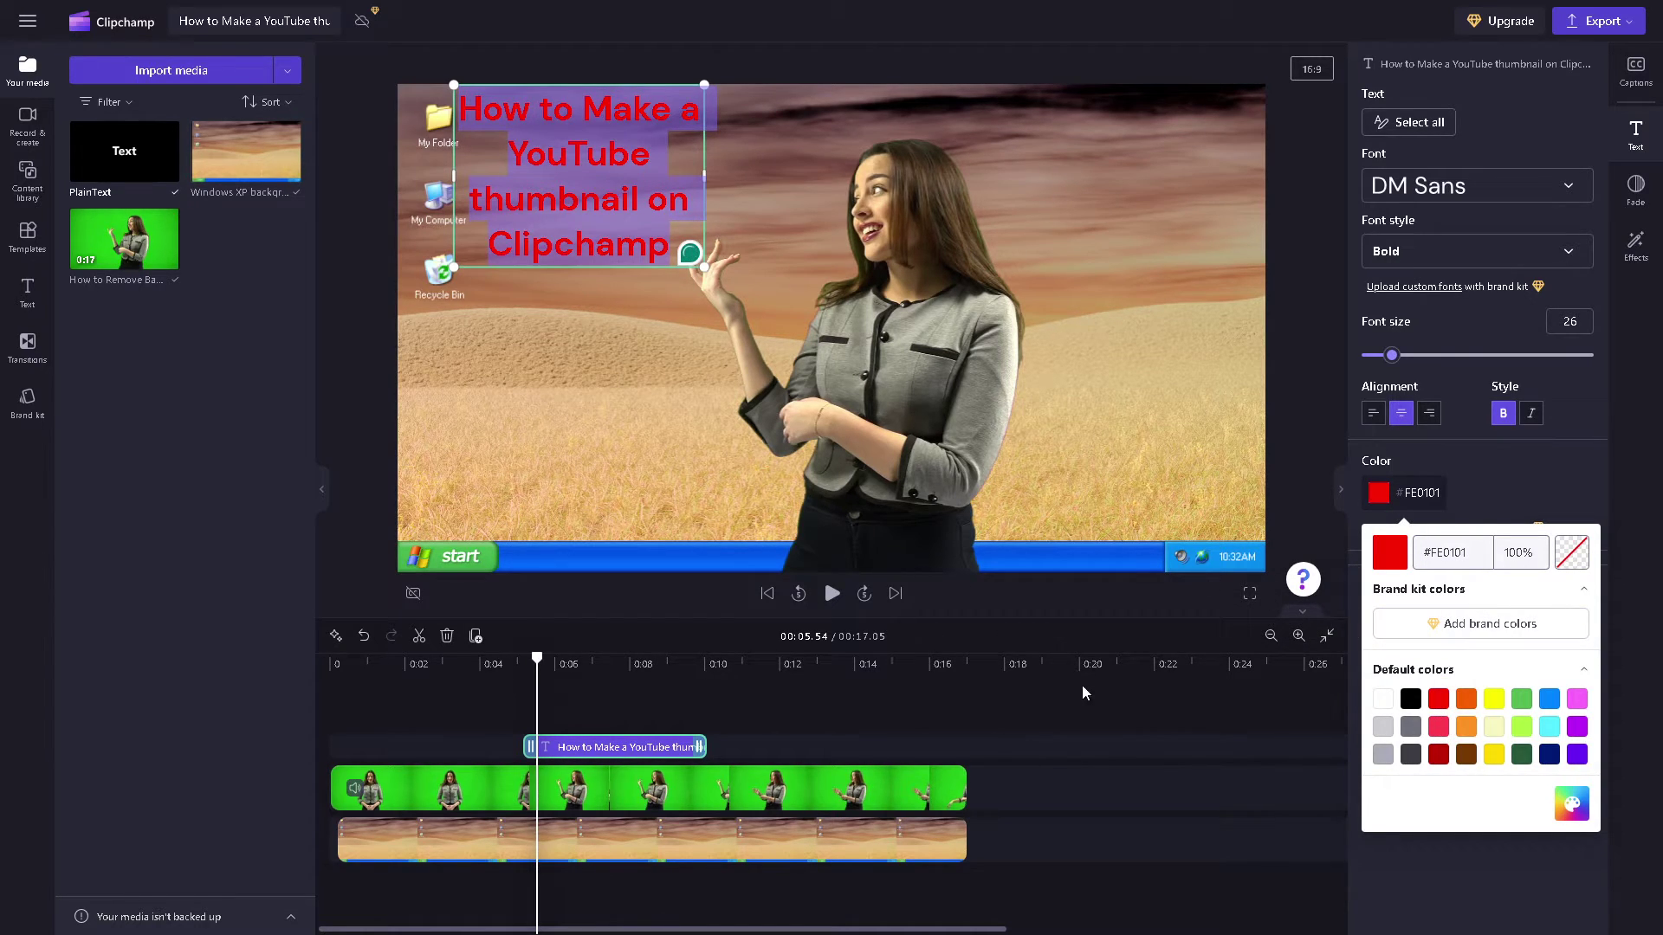
click(1090, 710)
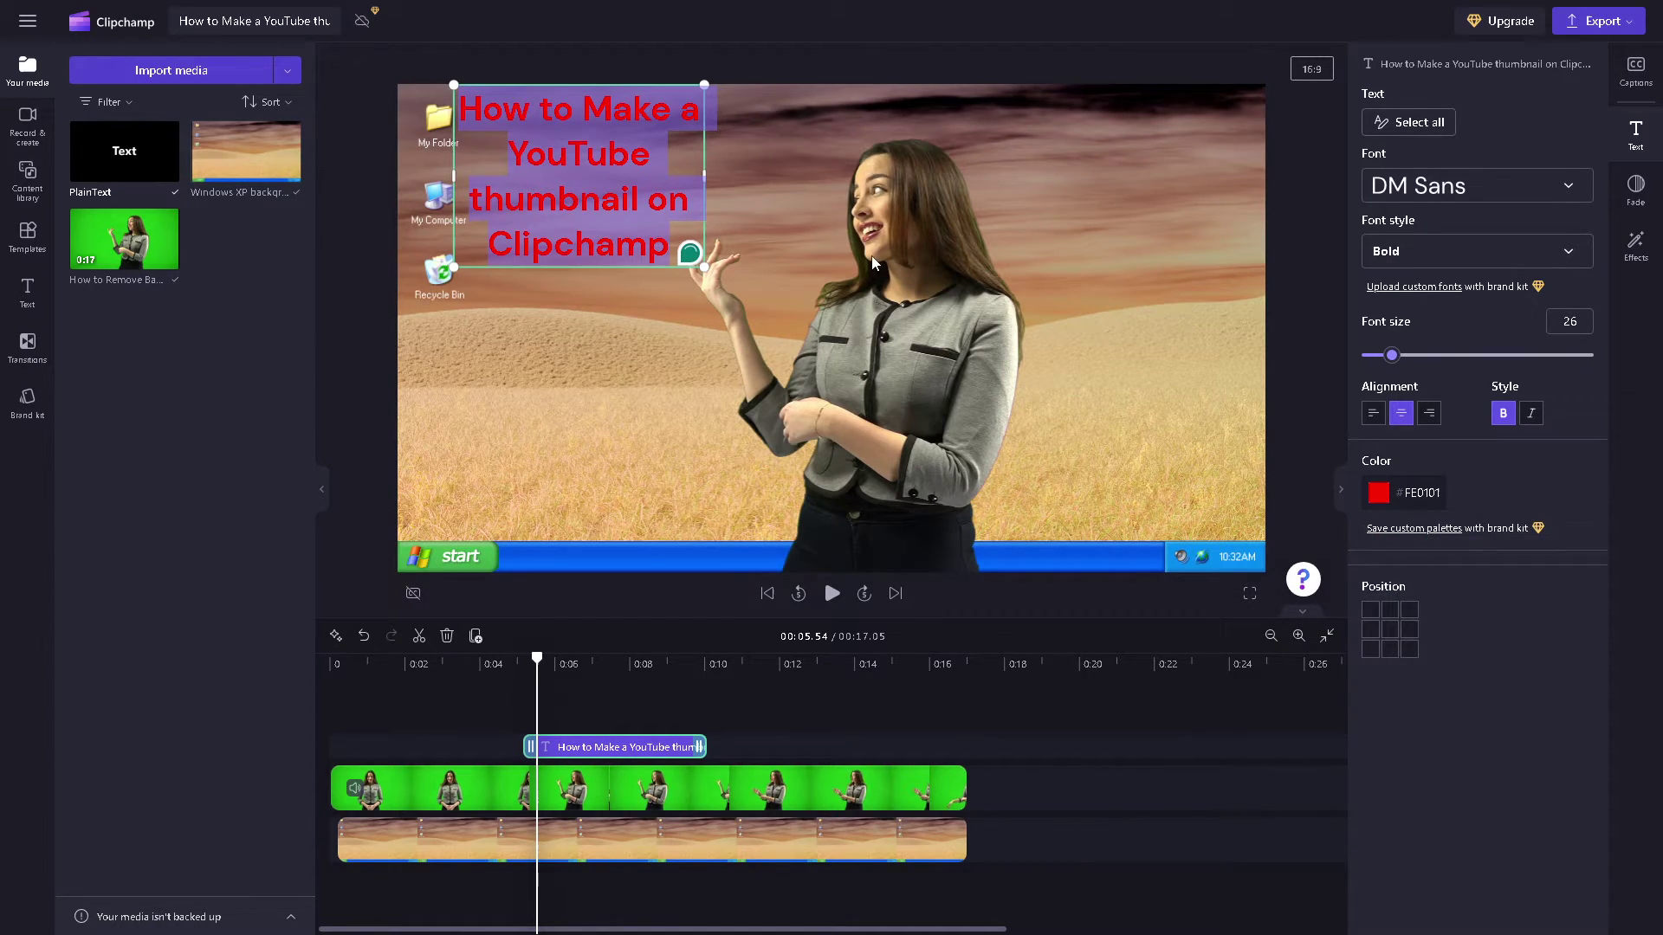
click(364, 392)
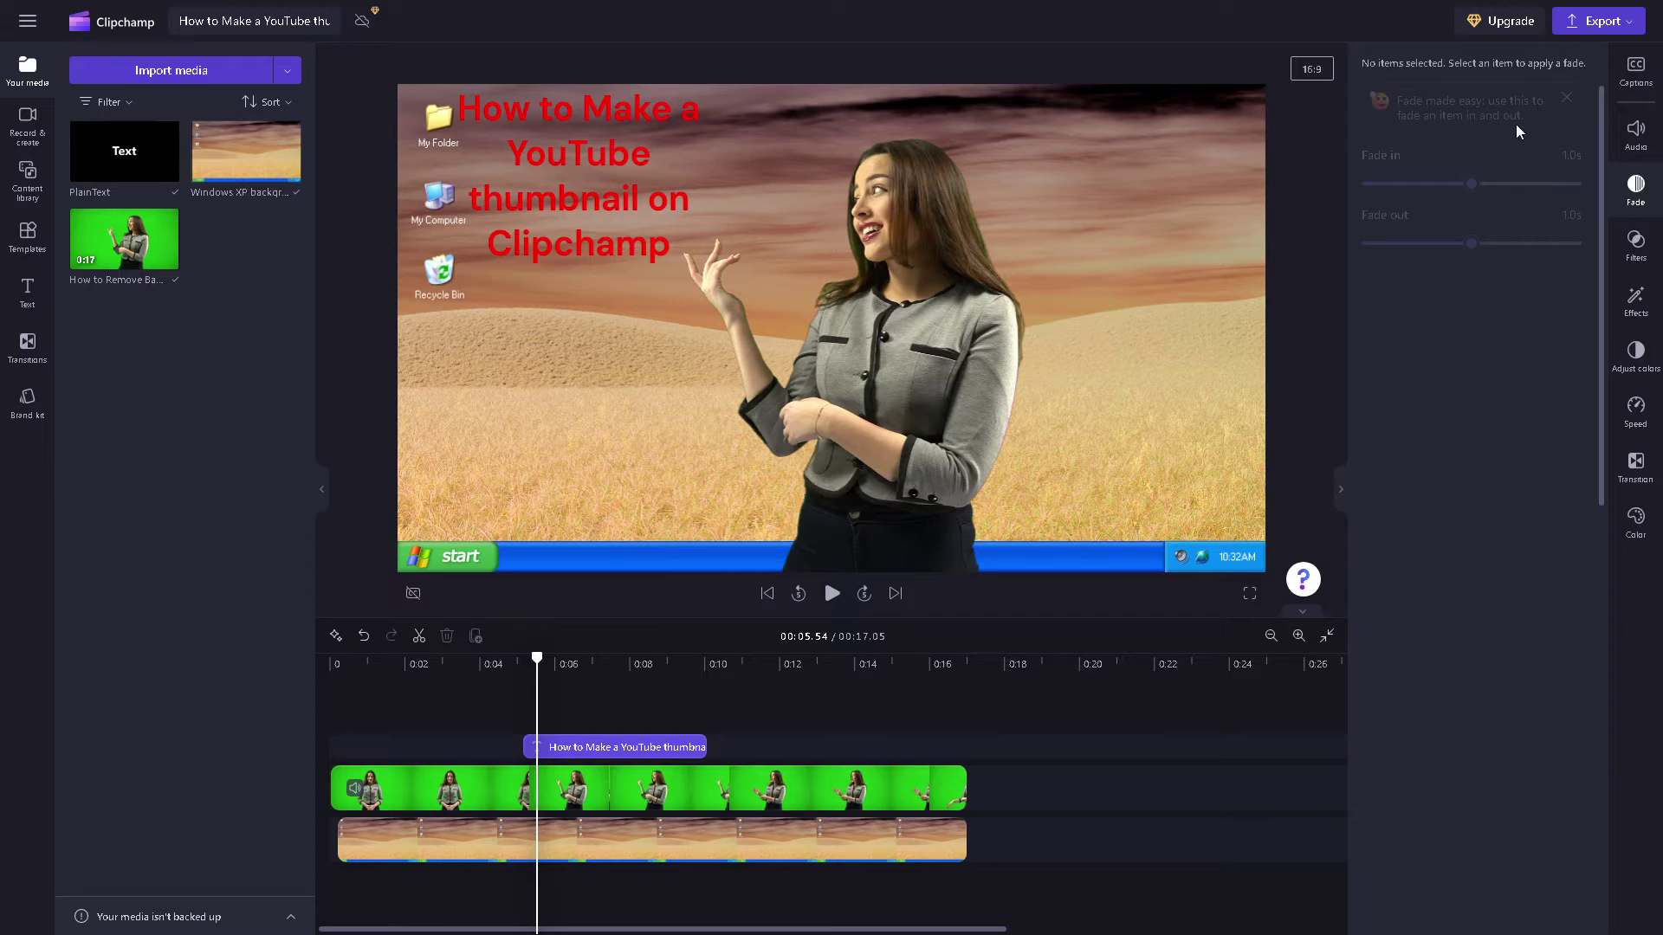
Check the export quality options, then try cropping the presenter video clip
click(1631, 32)
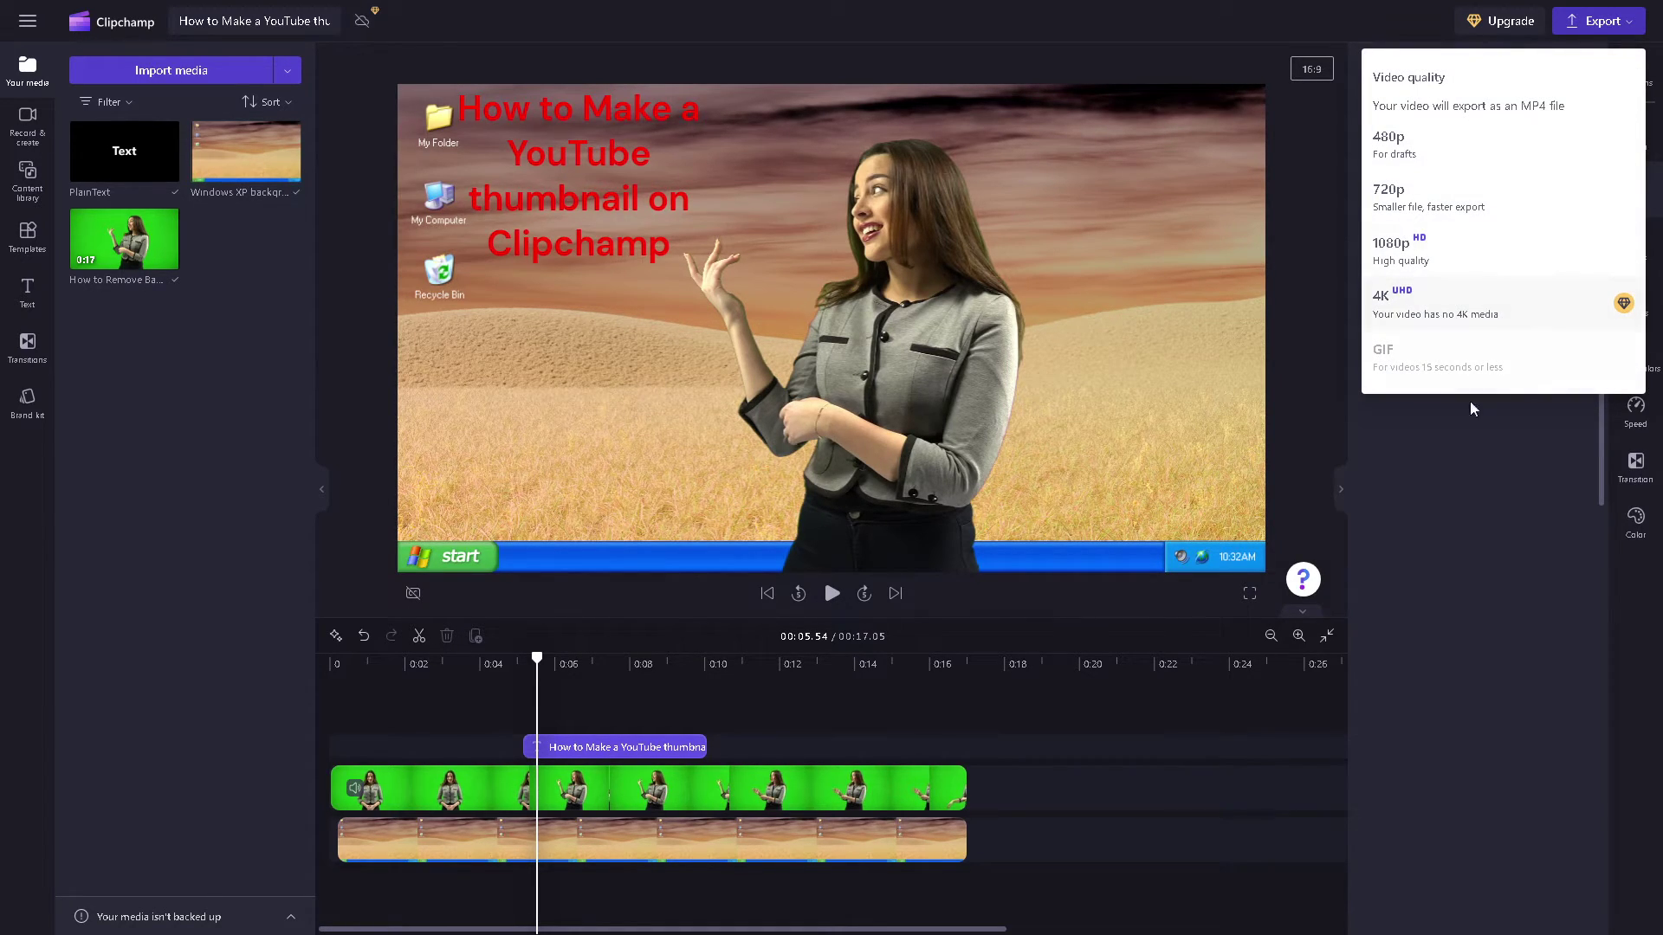
click(1494, 516)
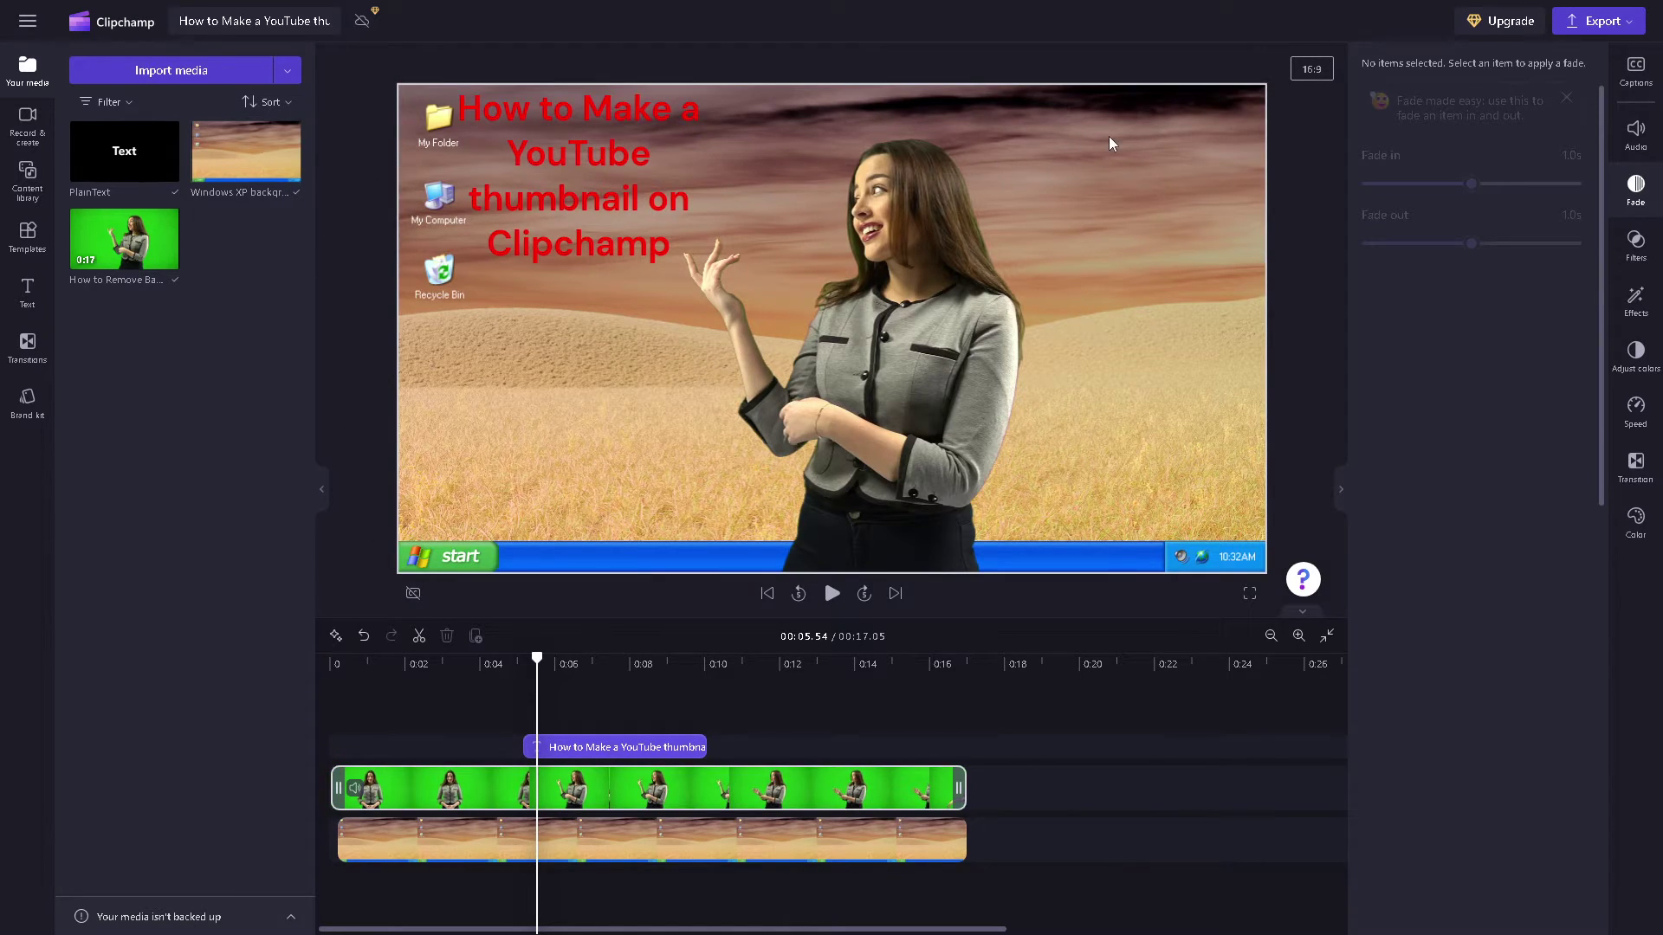
click(482, 797)
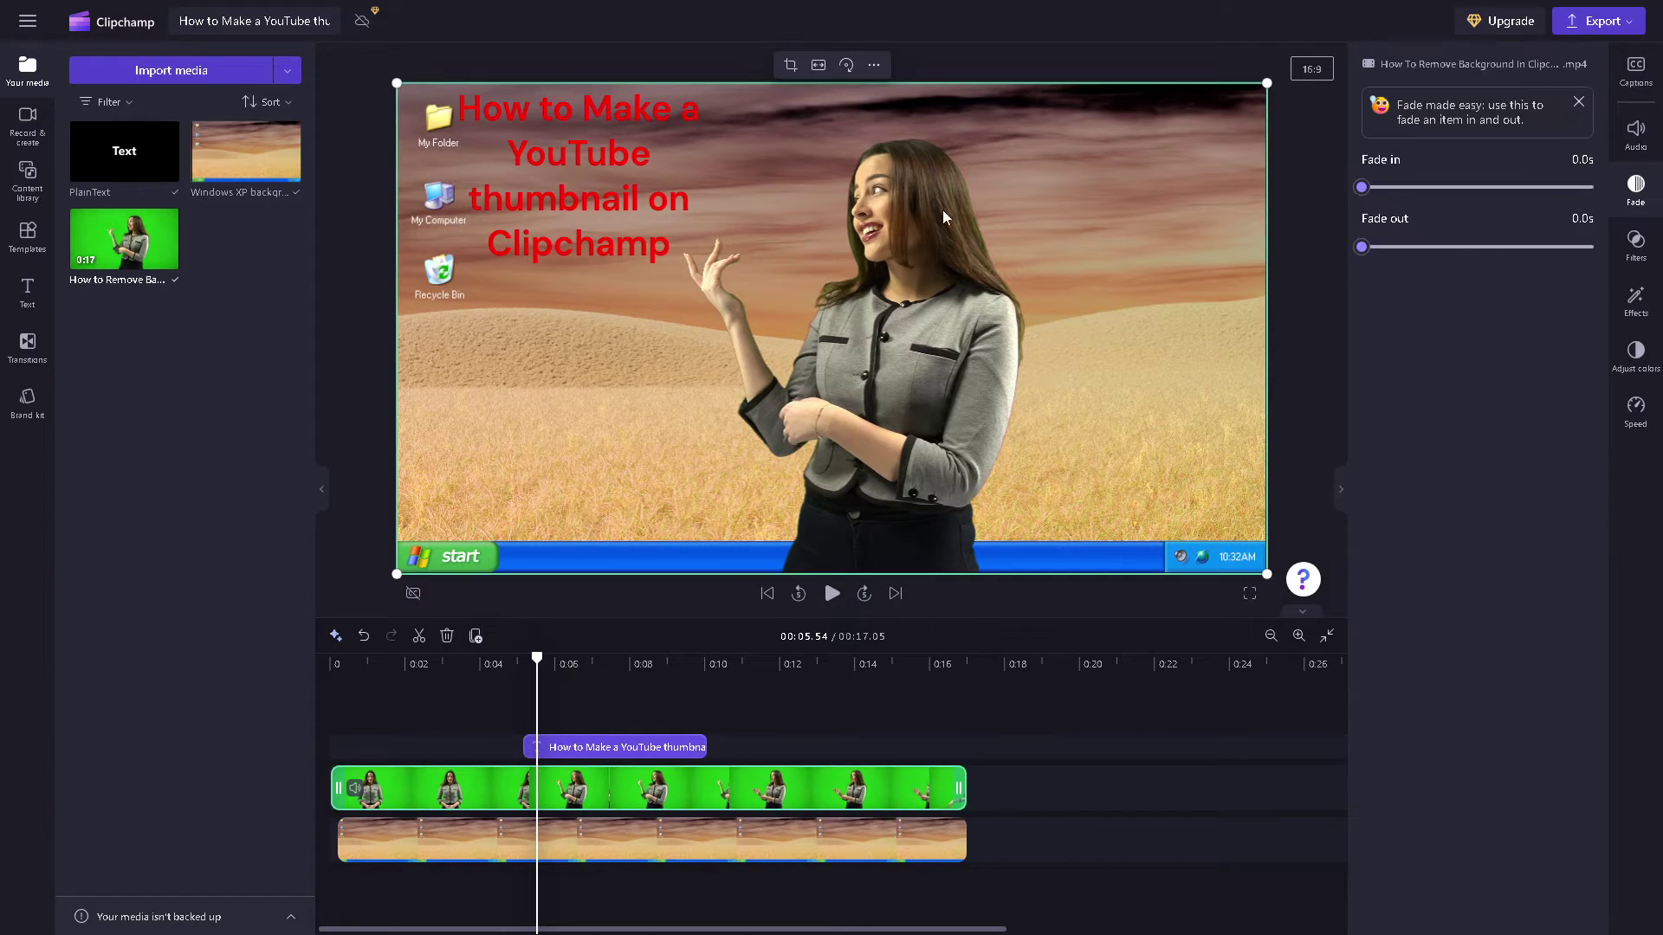
click(791, 66)
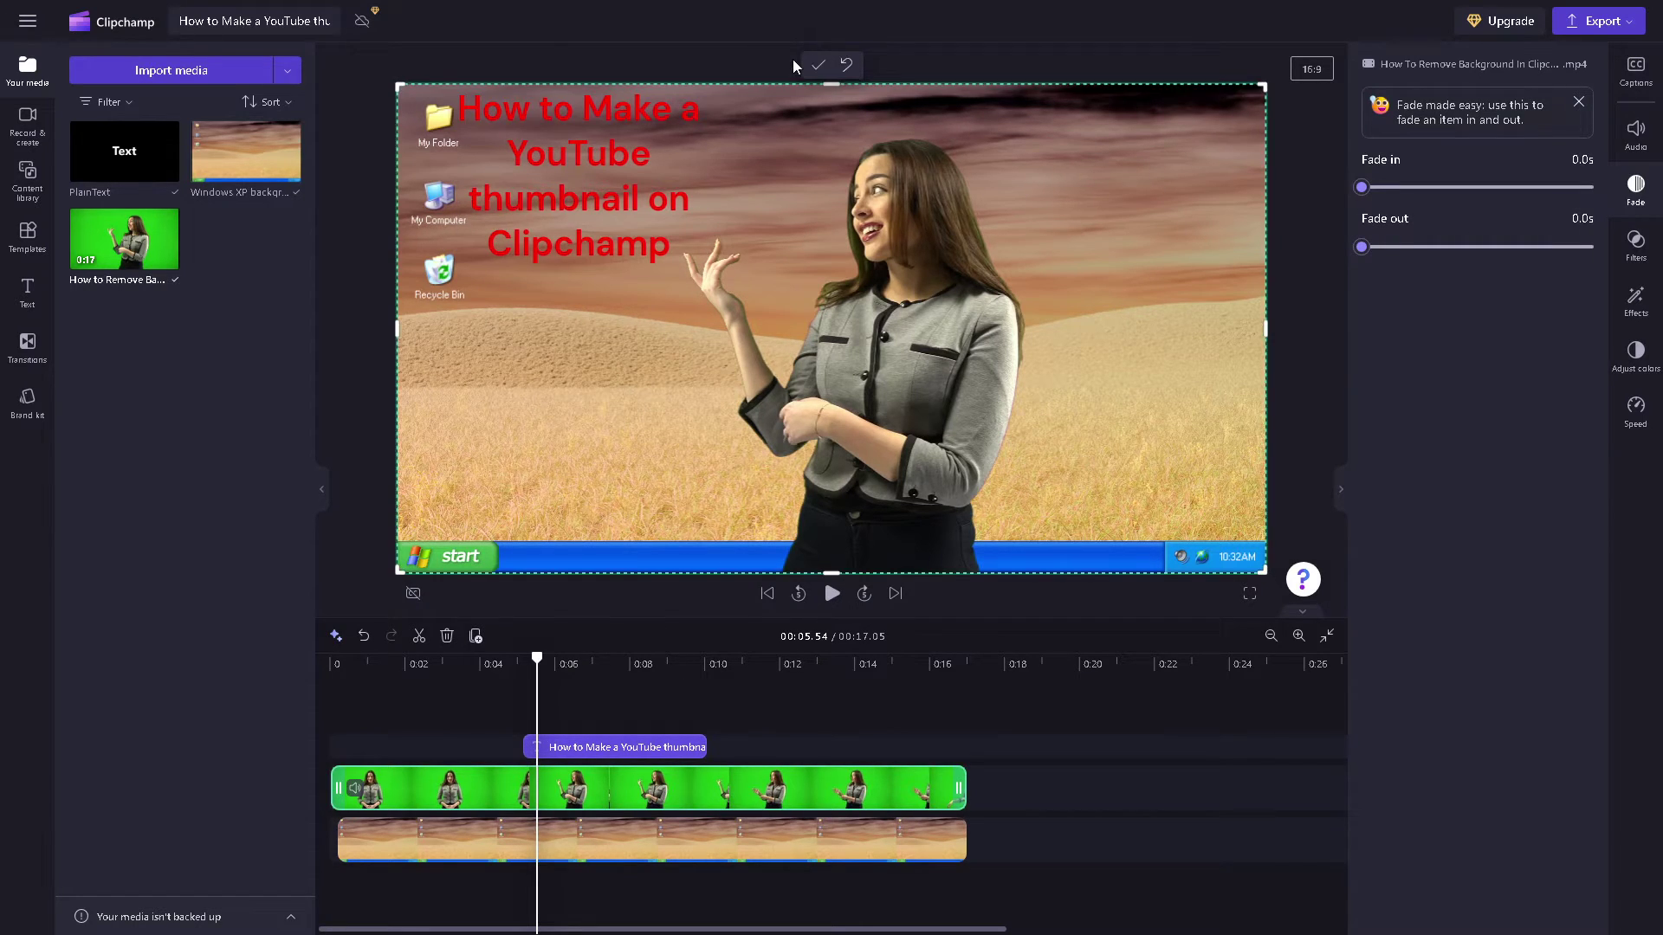
Review the export quality options again and close them without exporting
click(1602, 20)
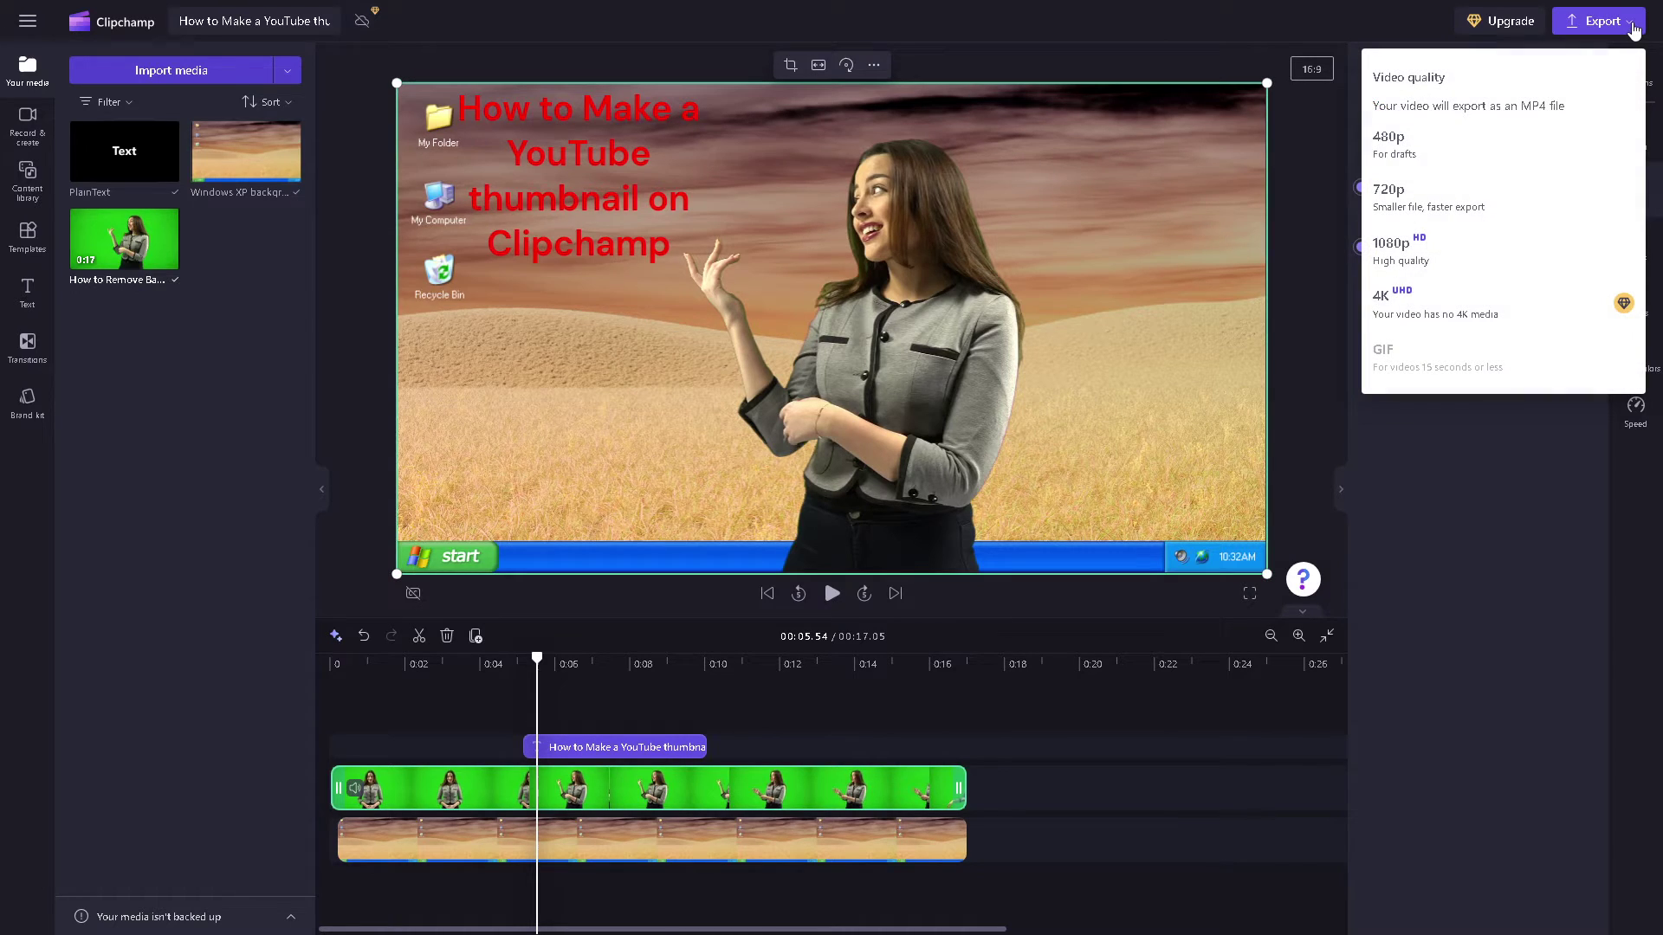
click(1489, 544)
click(1602, 21)
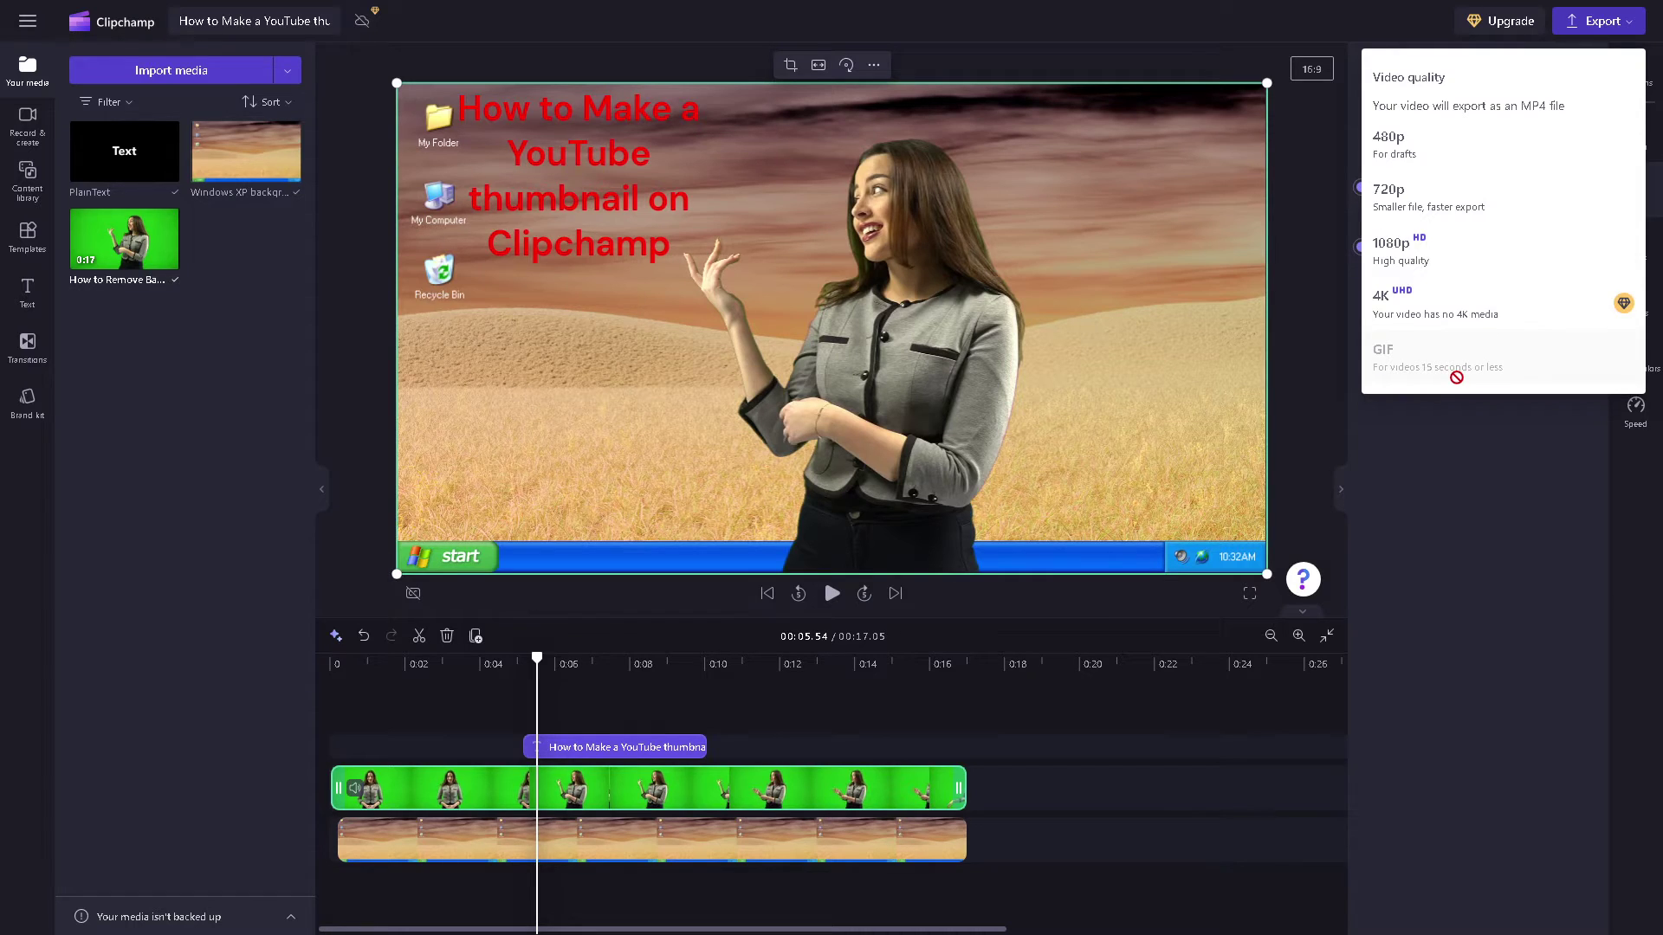
click(1469, 551)
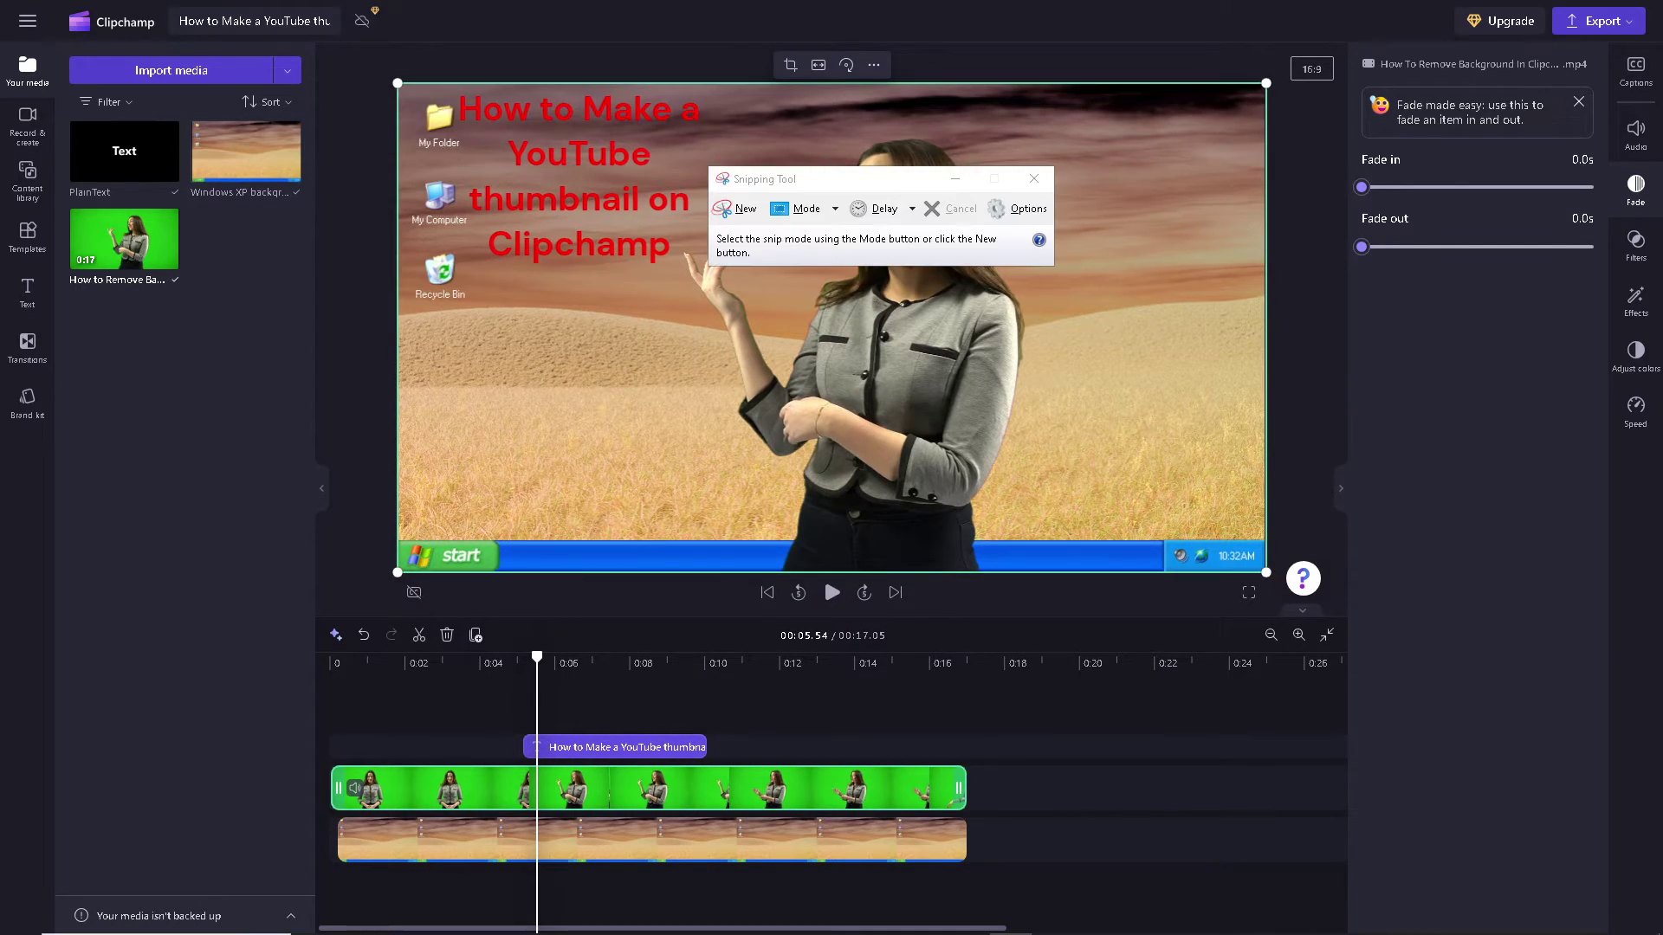
Snip the Clipchamp preview player showing the presenter and title thumbnail frame
drag(826, 178, 1104, 629)
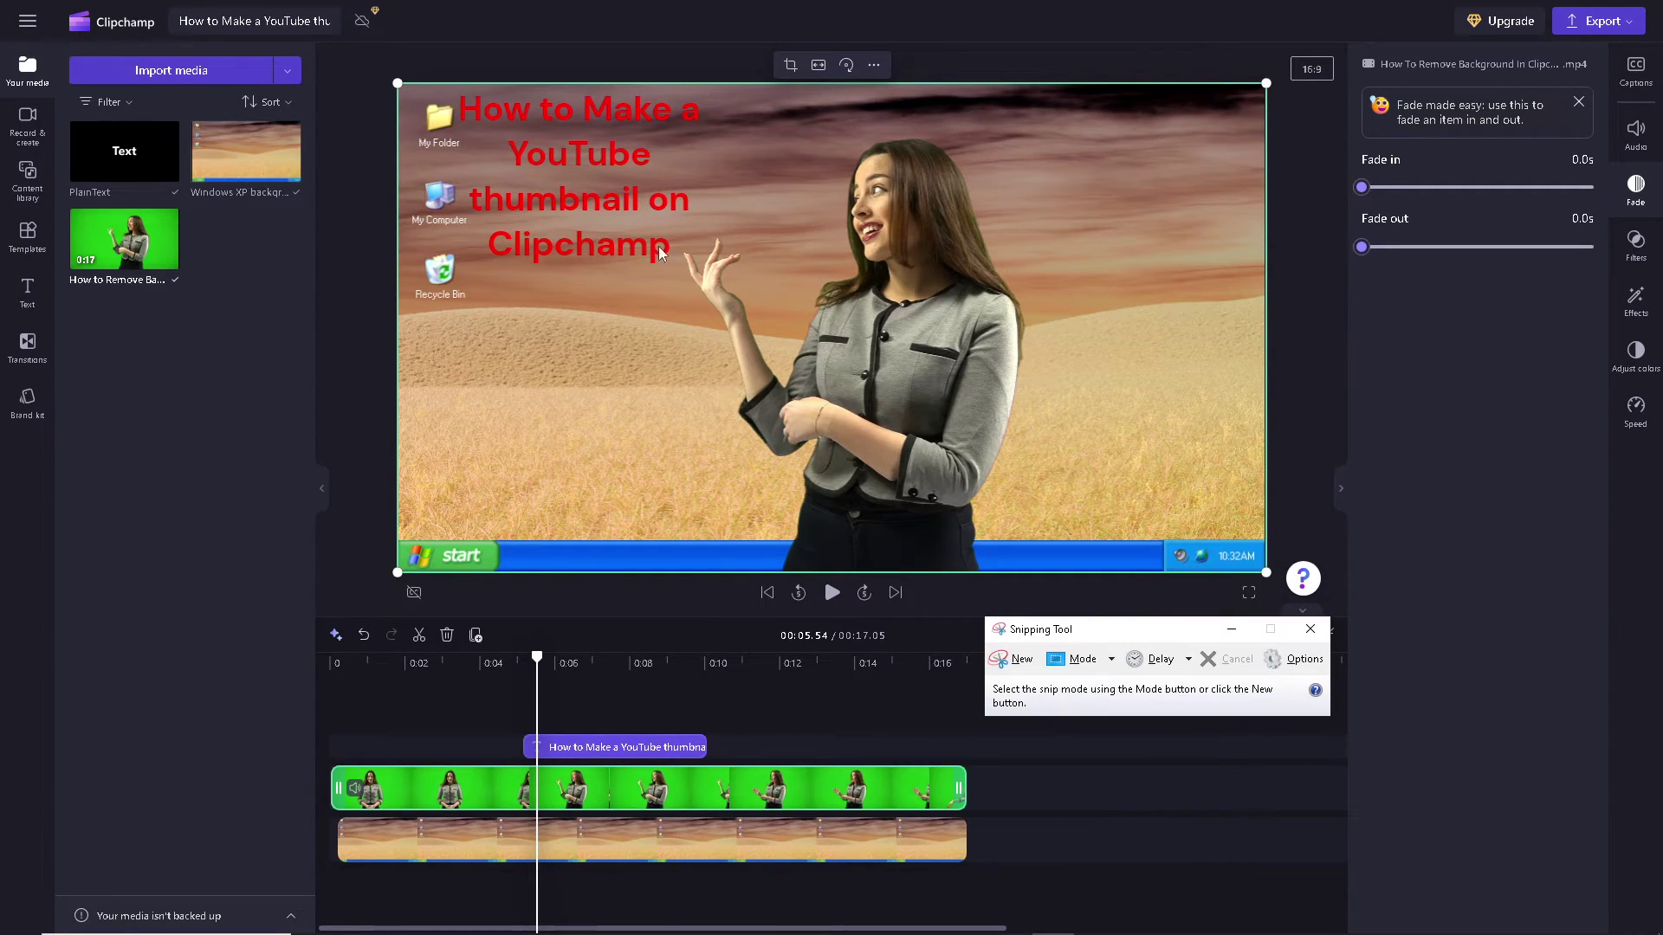
click(1020, 662)
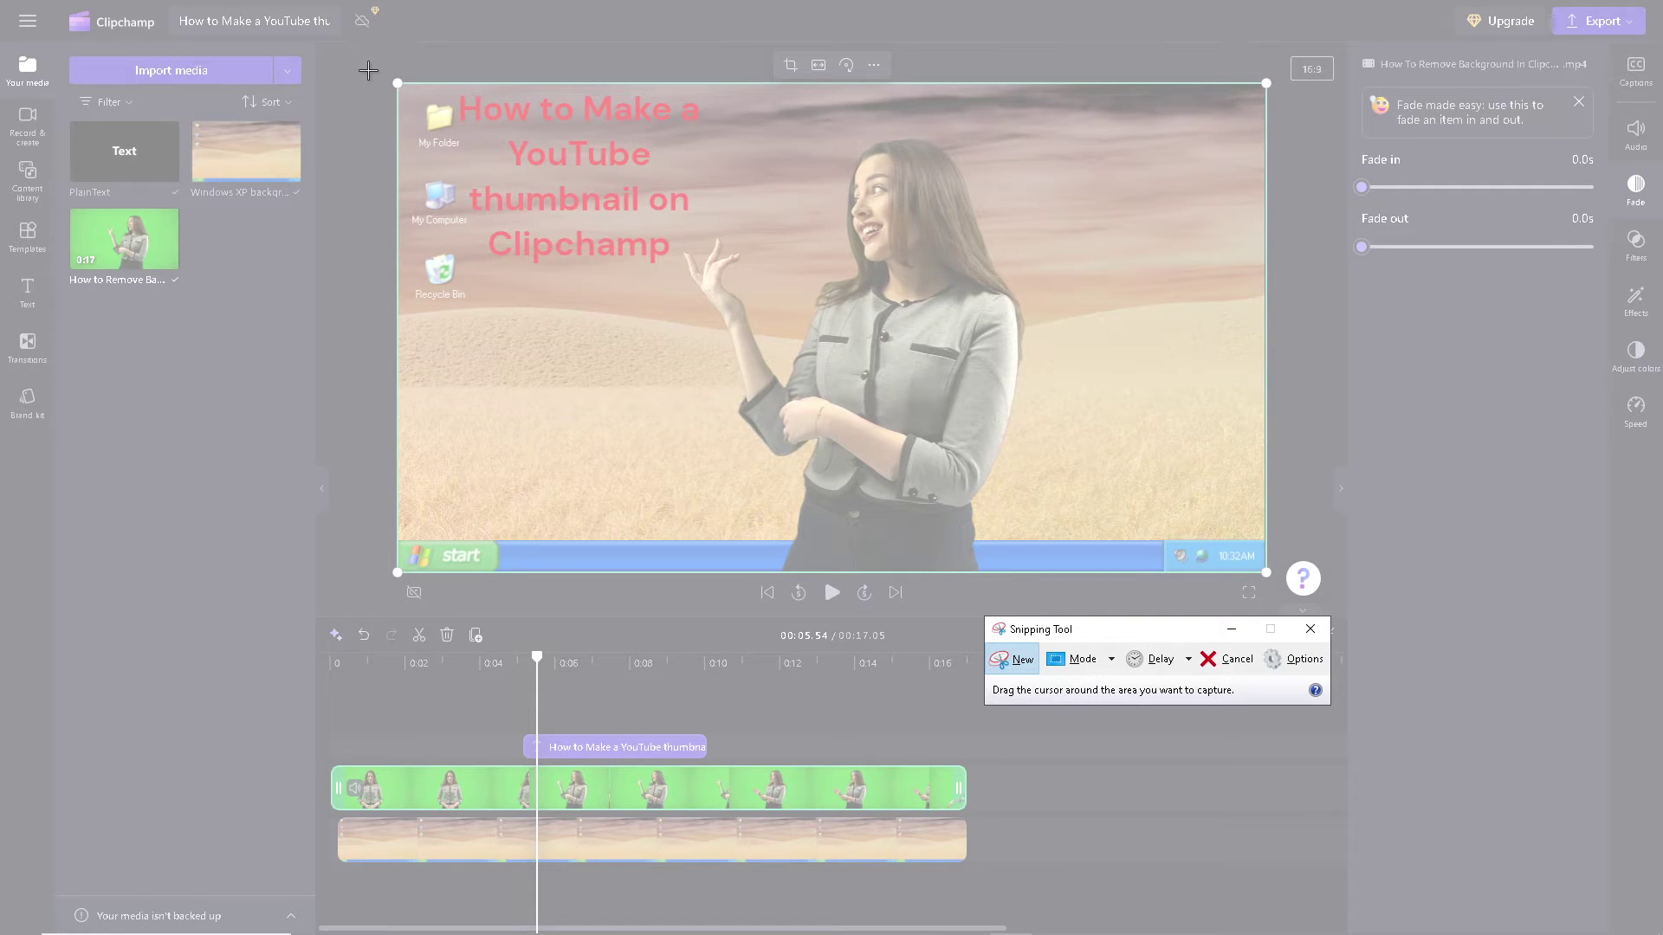
drag(387, 73, 1279, 583)
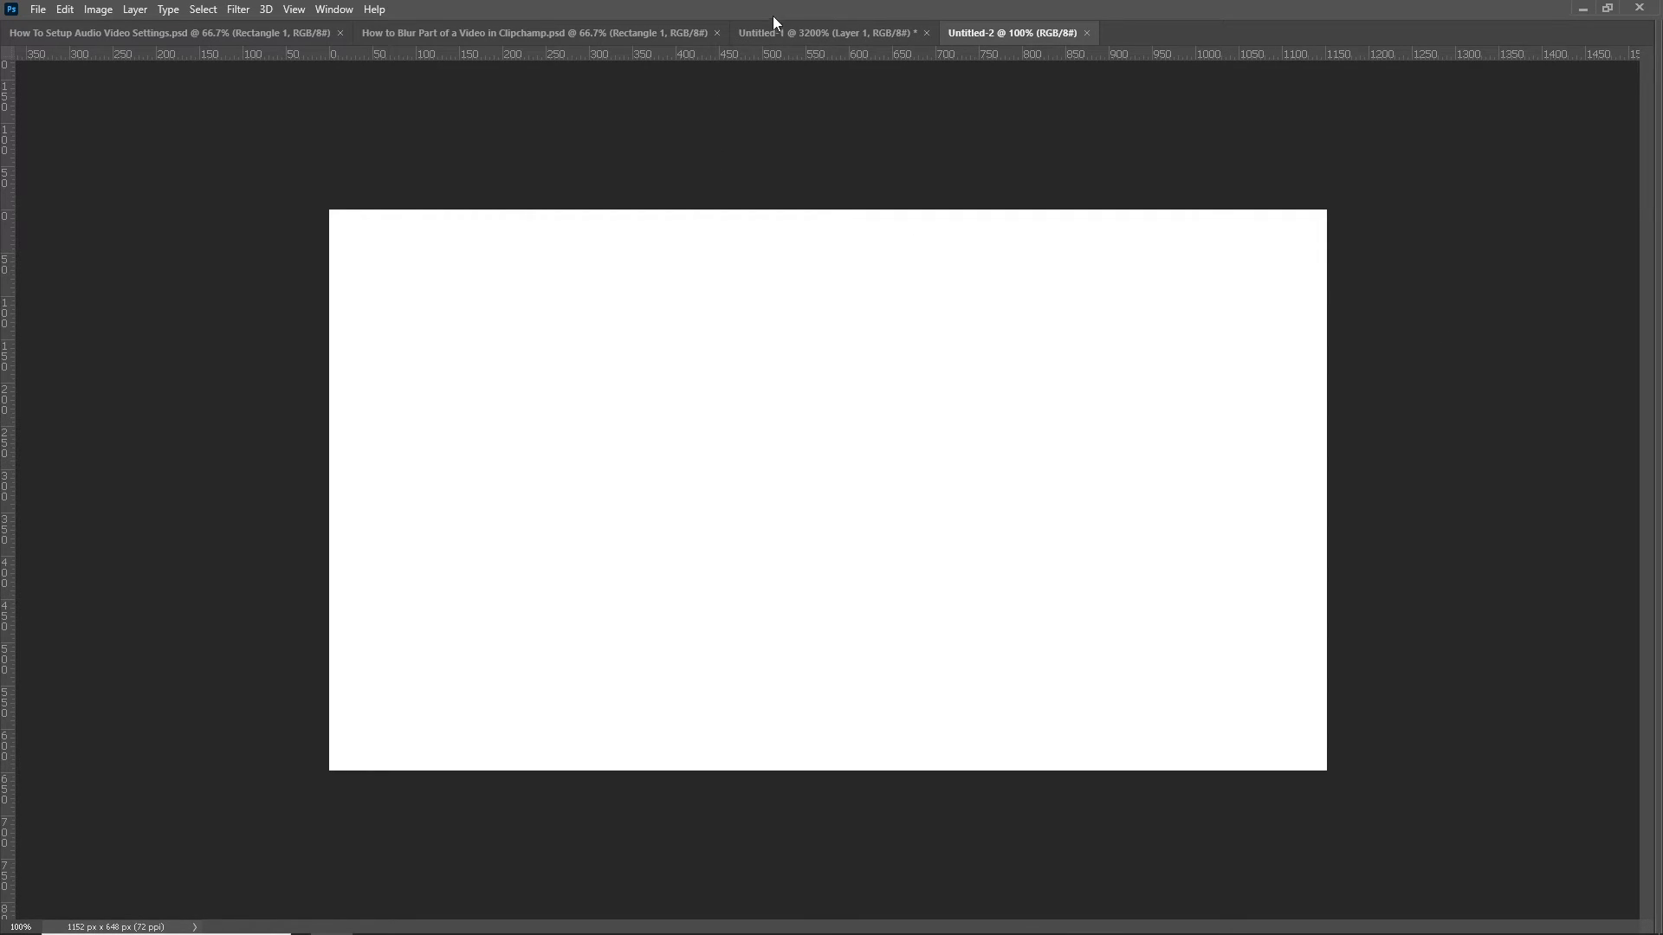
Paste the captured frame into Untitled-2 and stretch it to cover the 1152 × 648 canvas
key(ctrl+v)
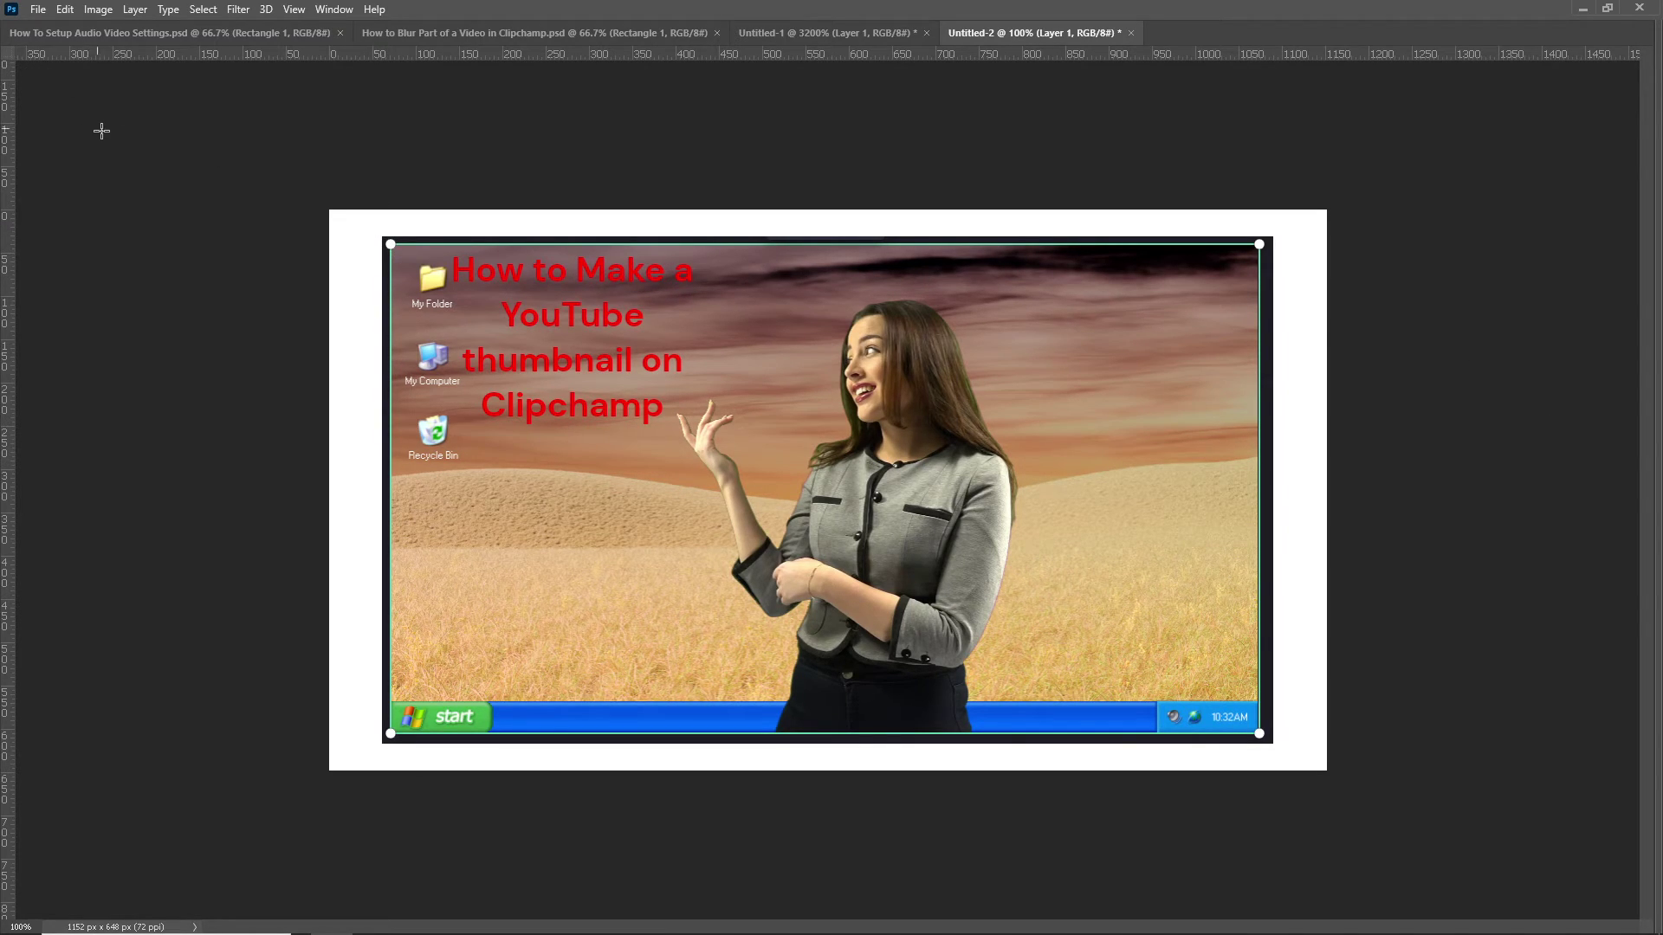
key(ctrl+t)
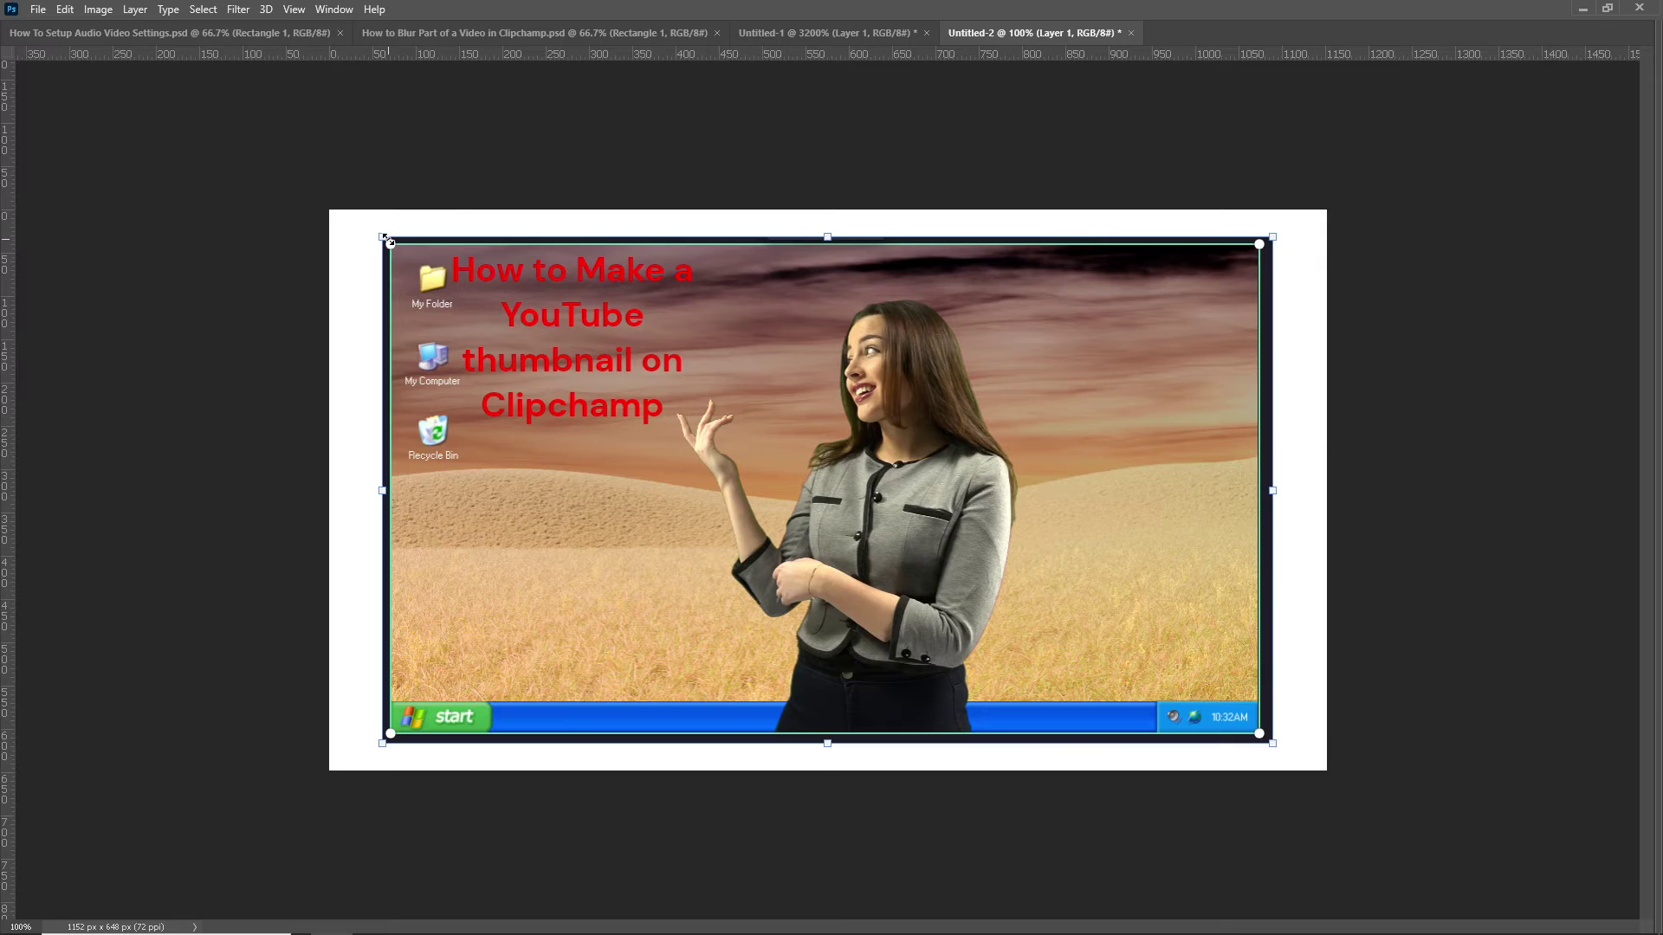
drag(383, 238, 333, 212)
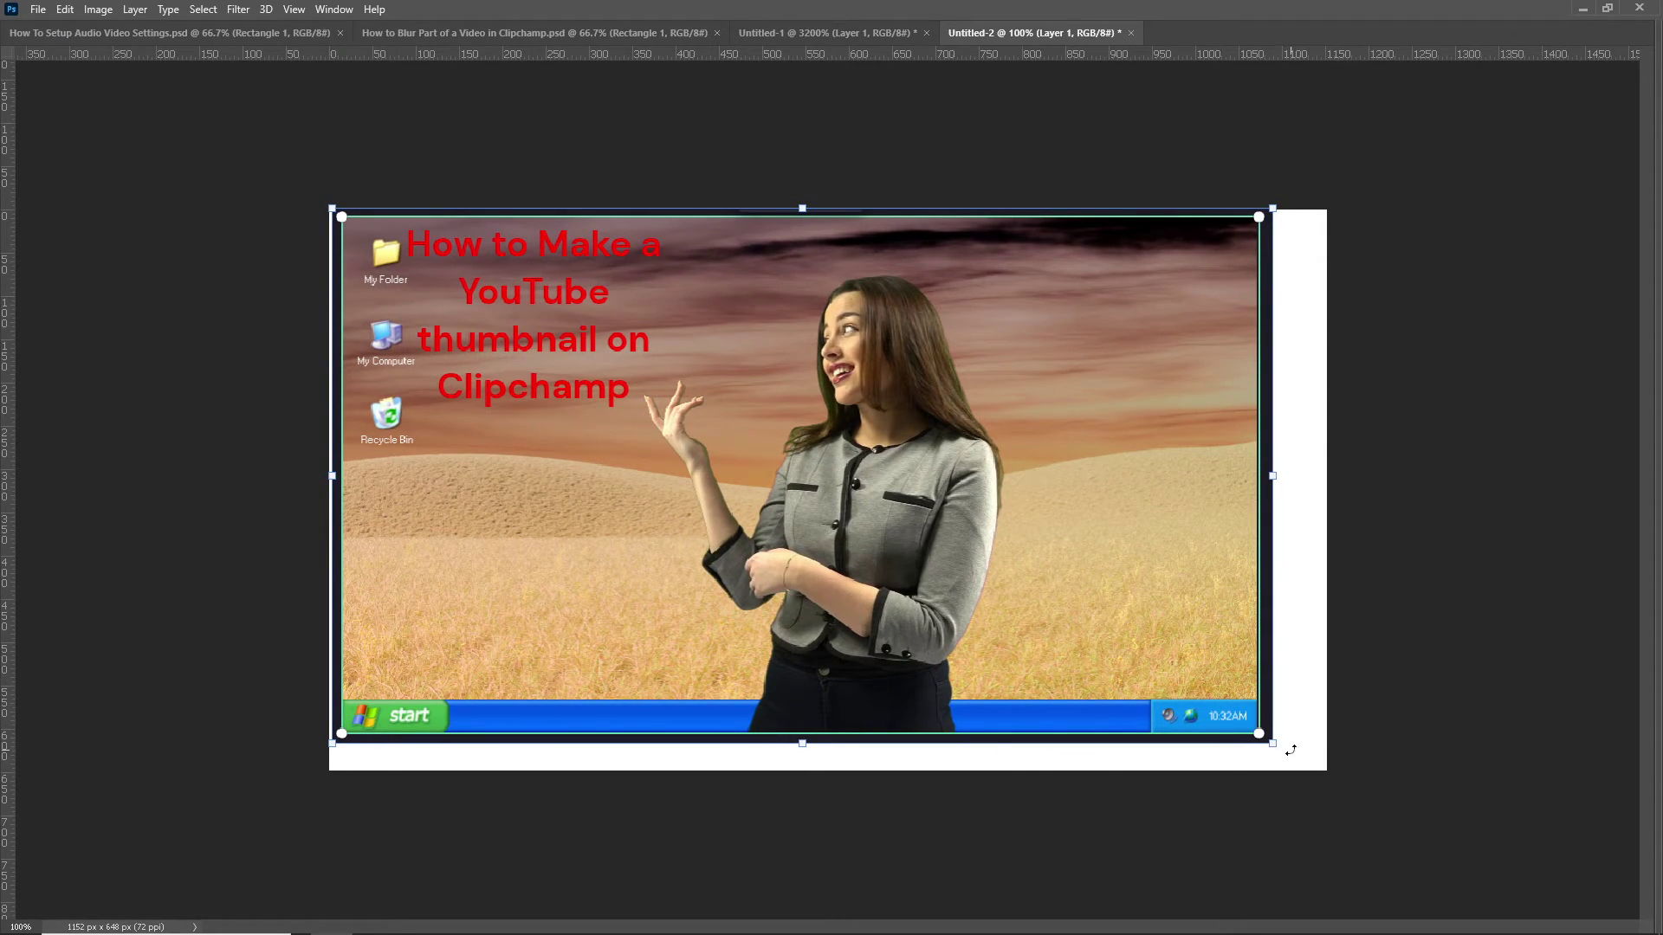
drag(1270, 742, 1323, 771)
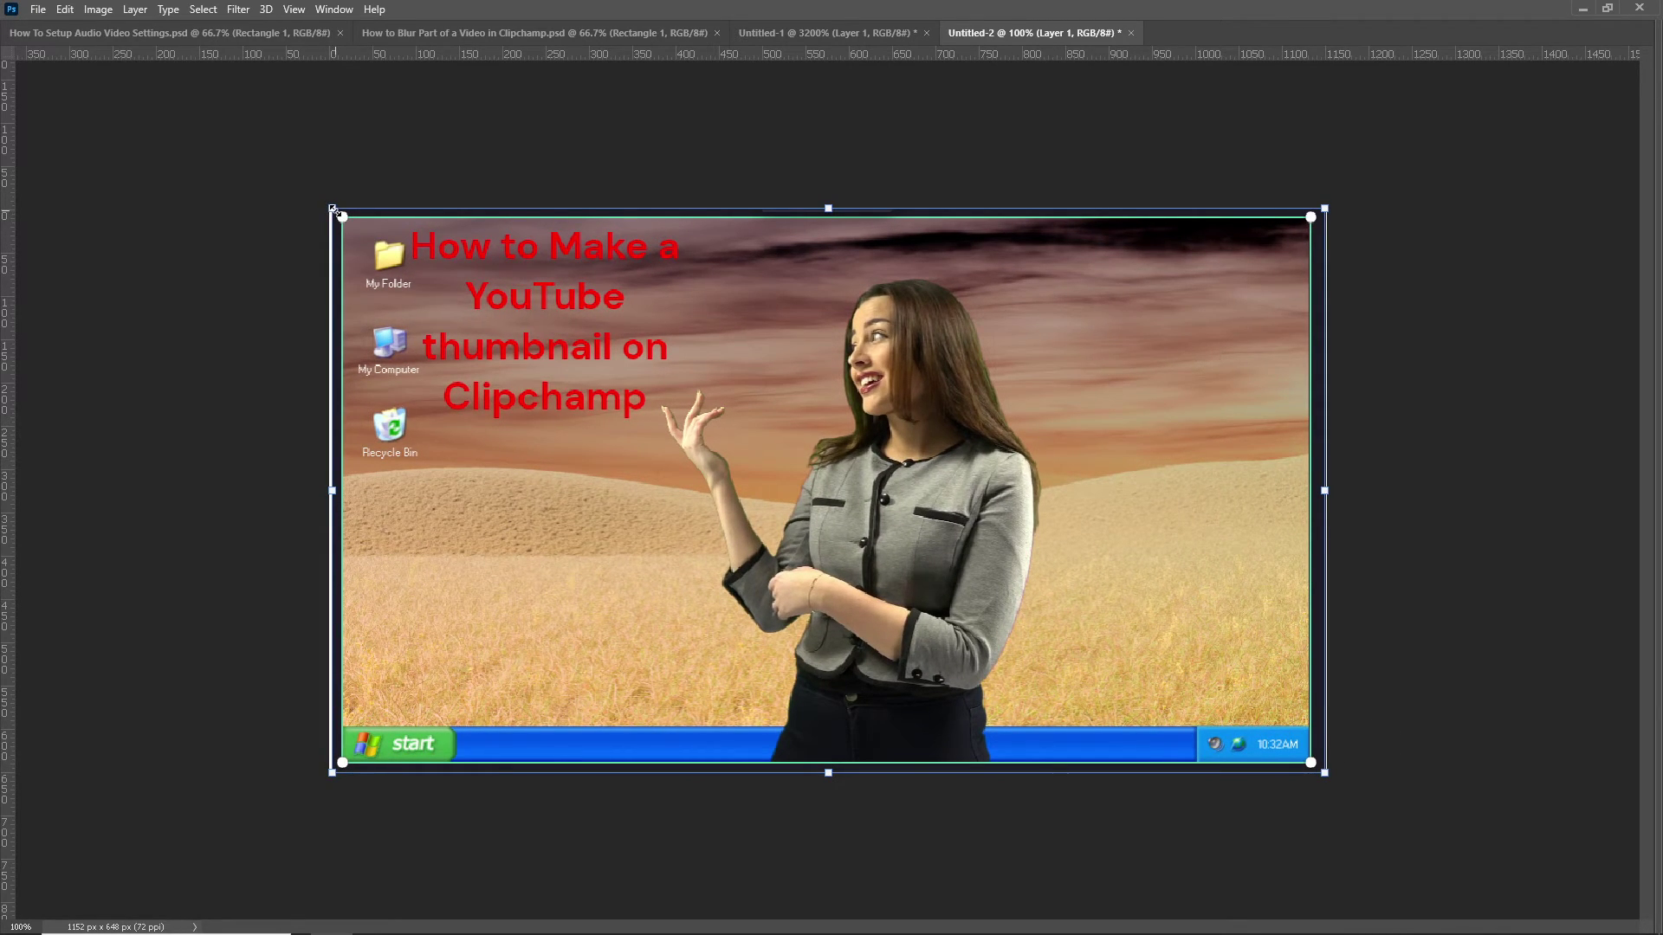
drag(334, 211, 328, 206)
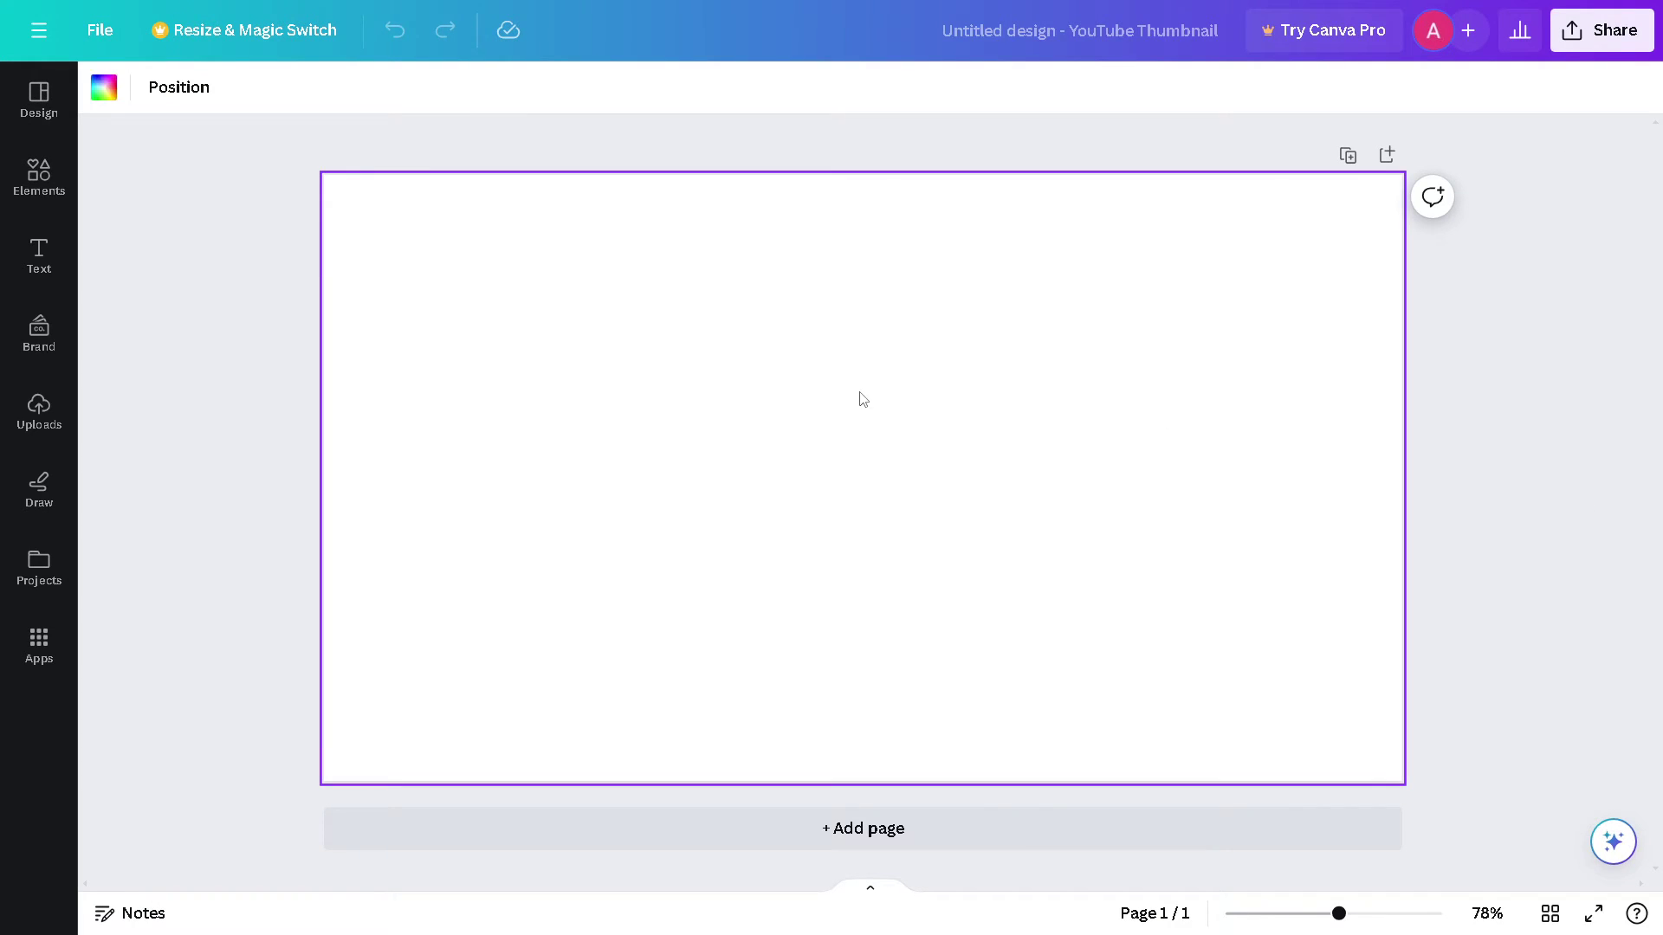
Paste the captured frame into the YouTube Thumbnail design and stretch it over the 1280 × 720 page
key(ctrl+v)
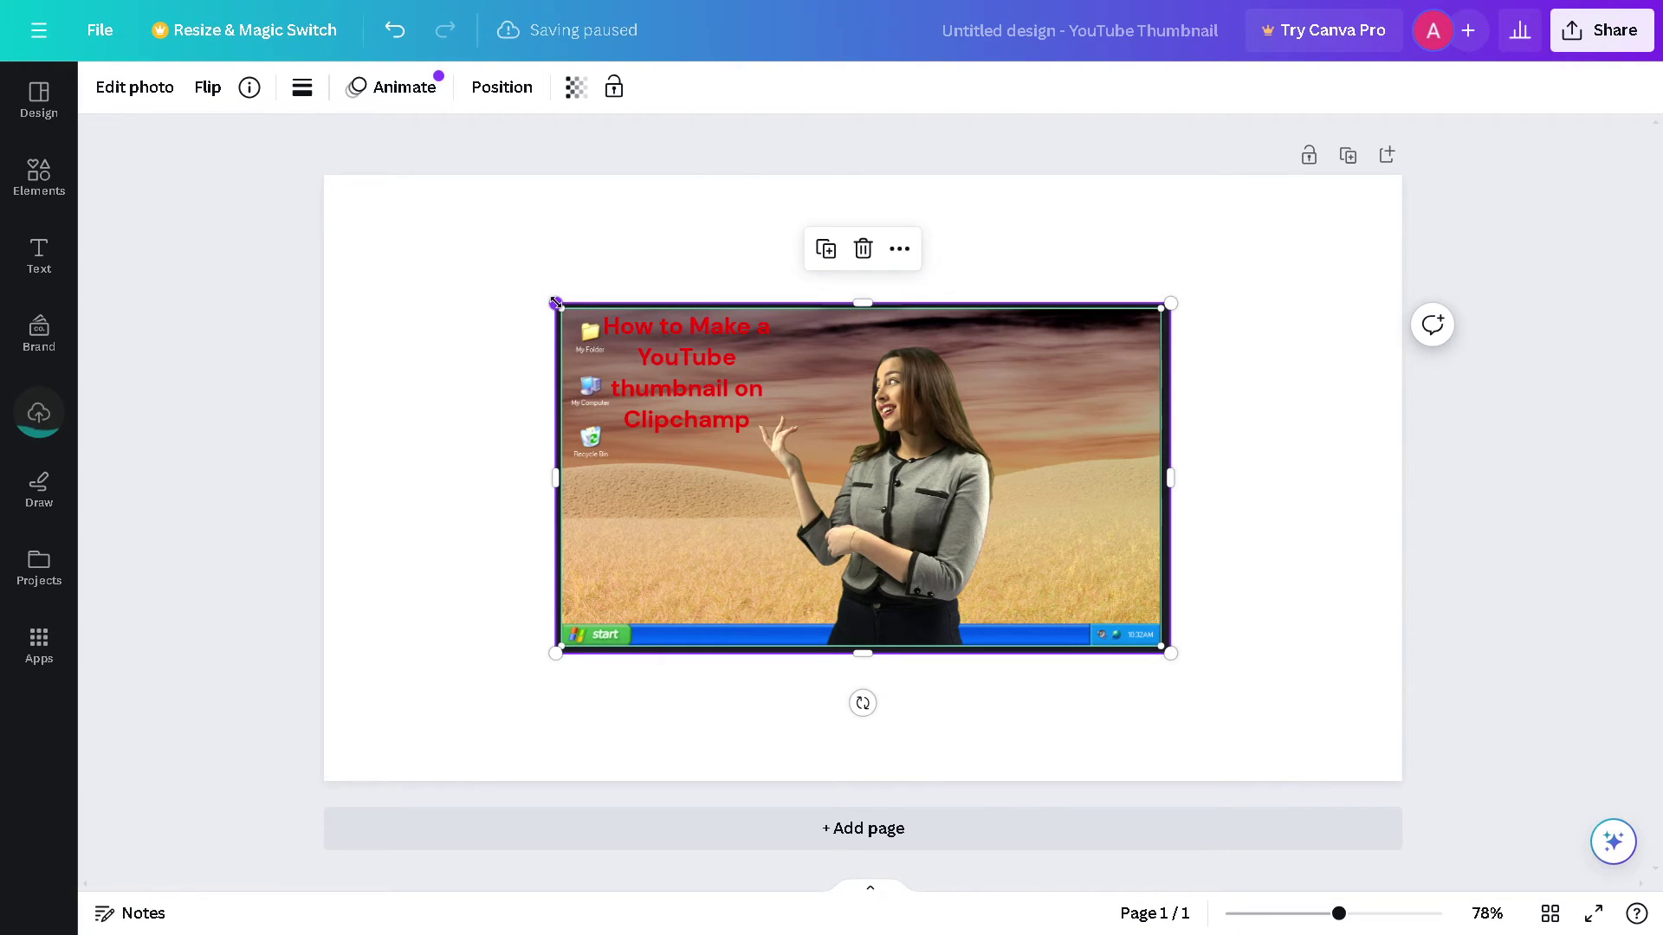
drag(557, 307, 310, 191)
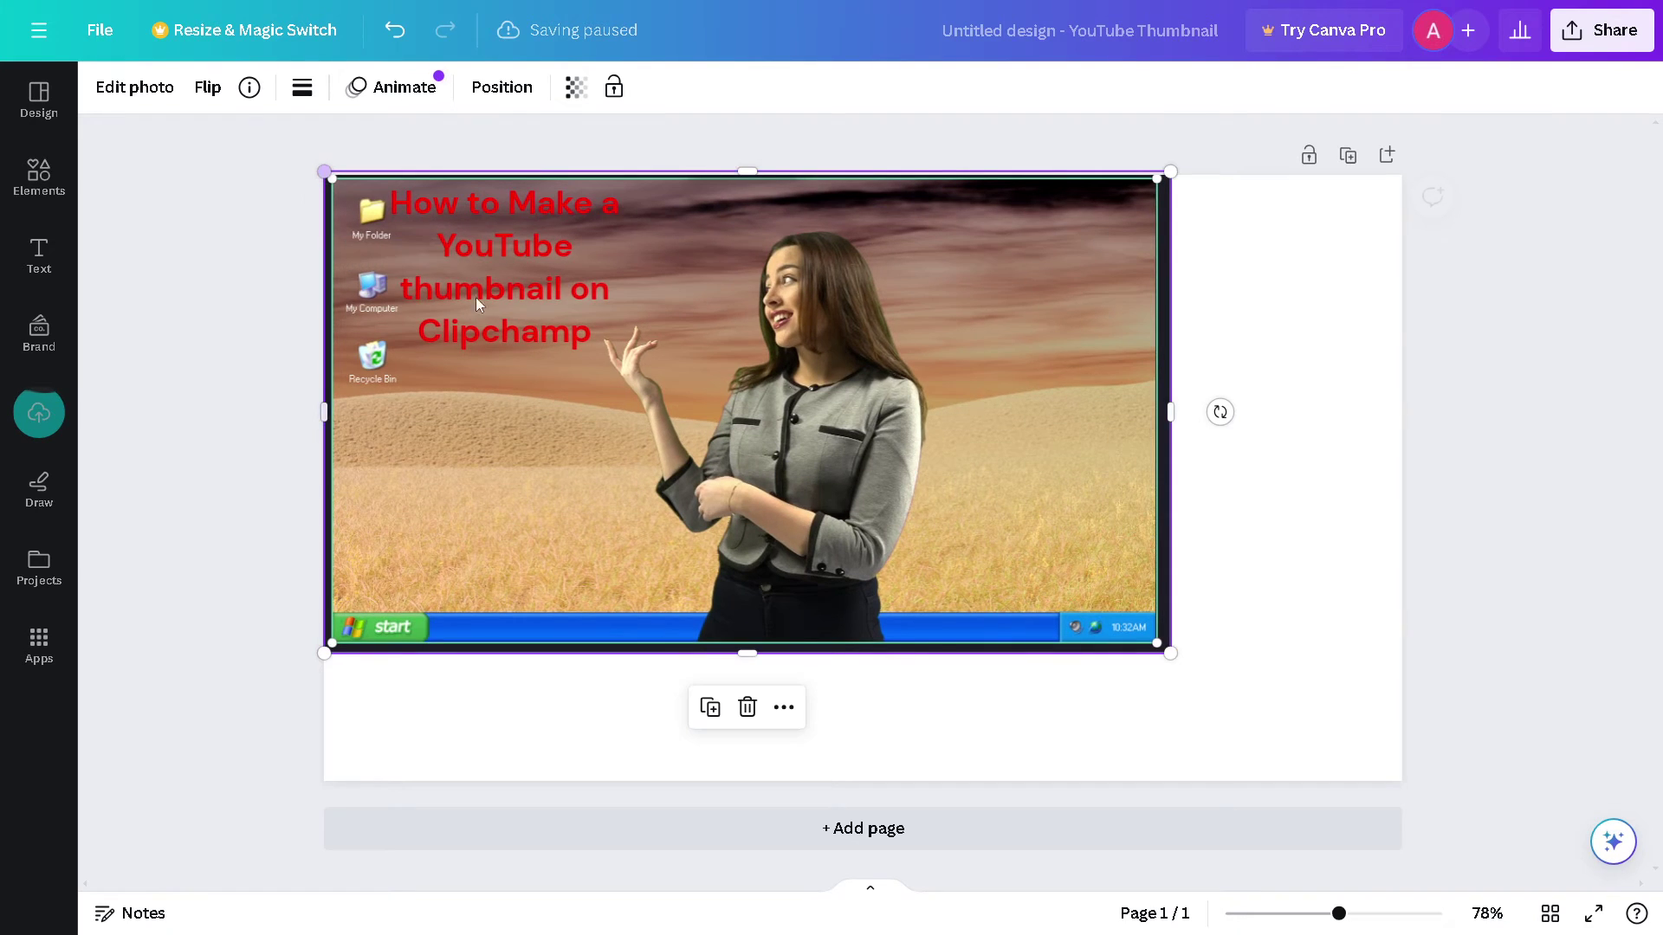
drag(1169, 653, 1394, 795)
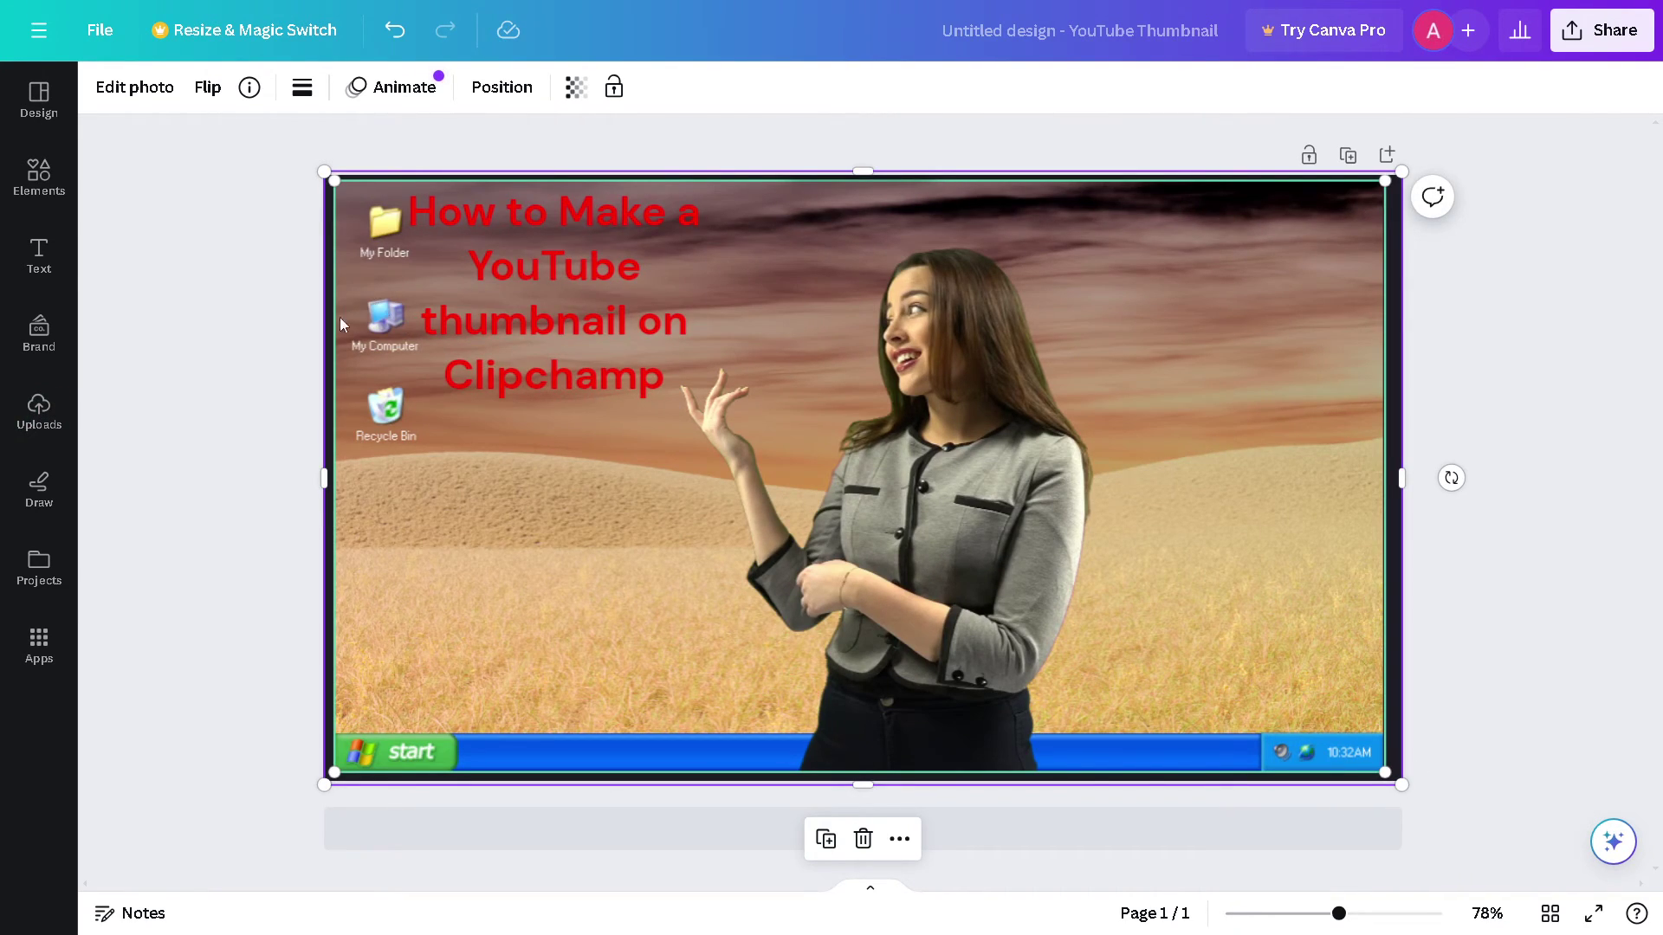
Review the design's download settings in the Share panel
click(1607, 39)
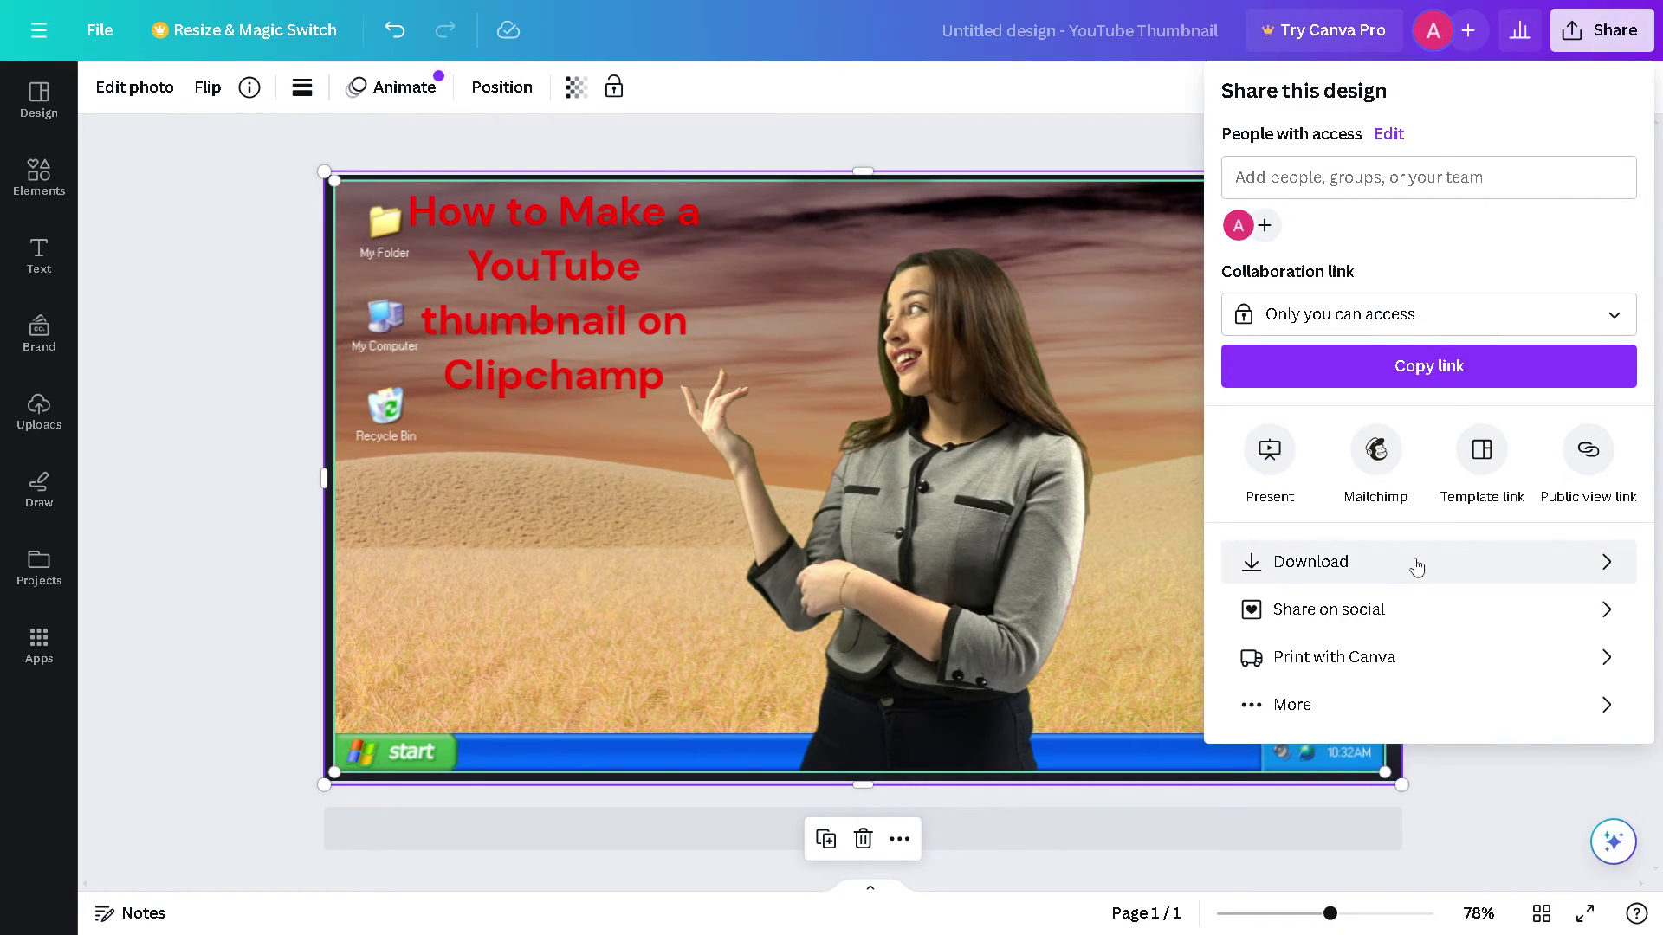
click(1416, 565)
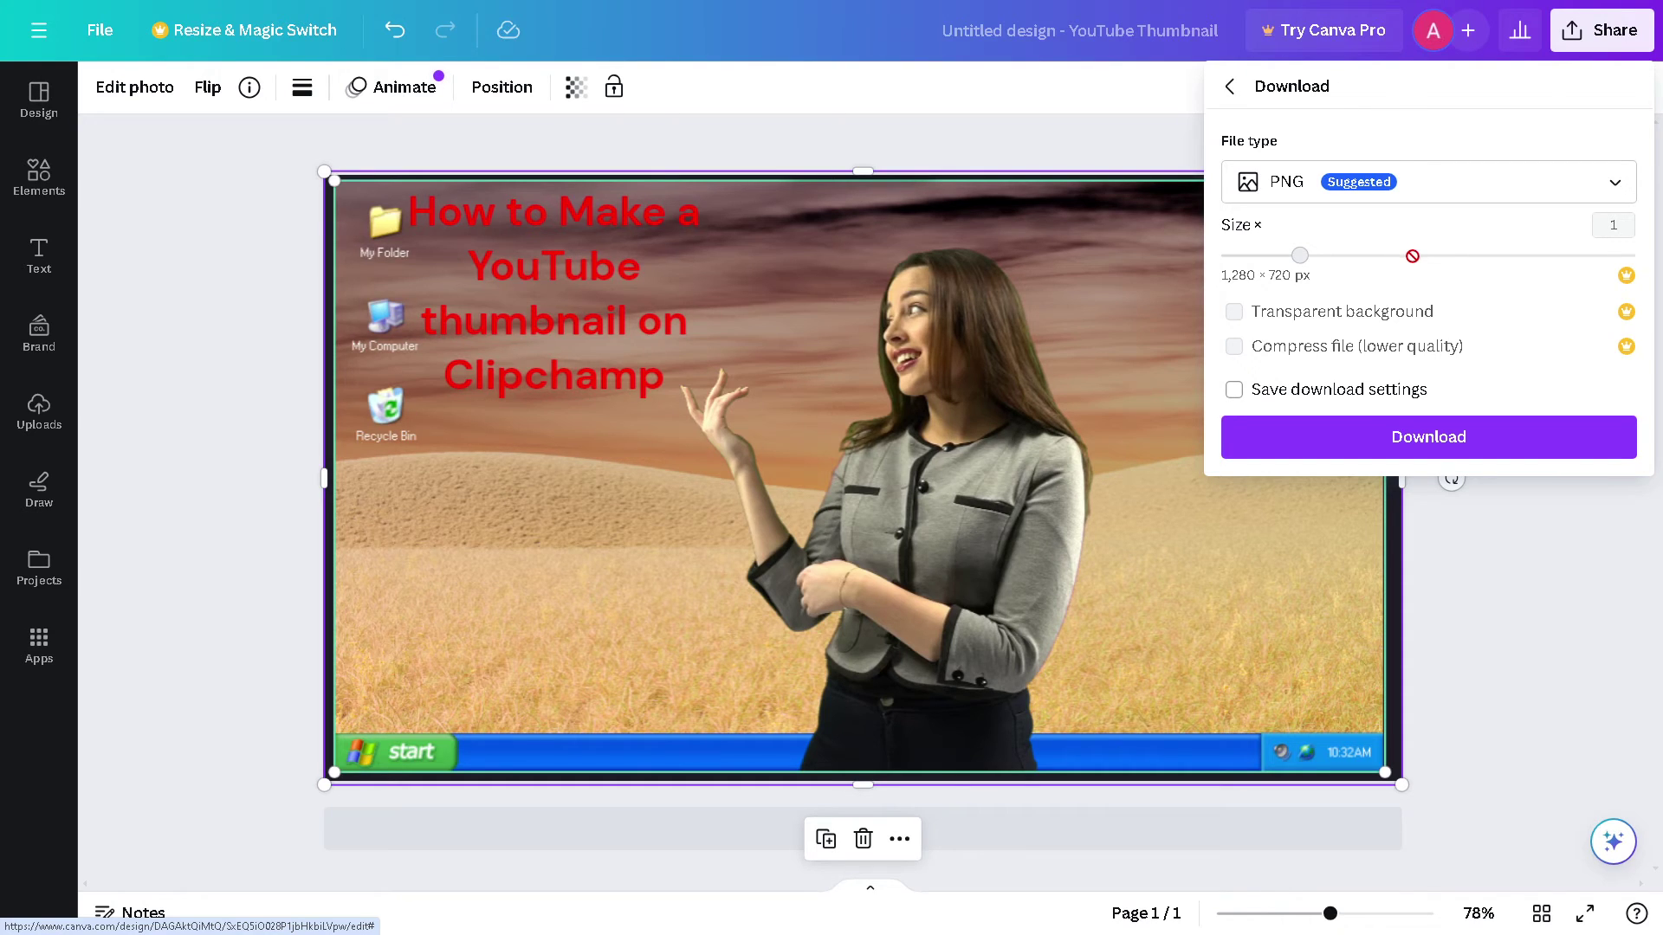
click(1230, 86)
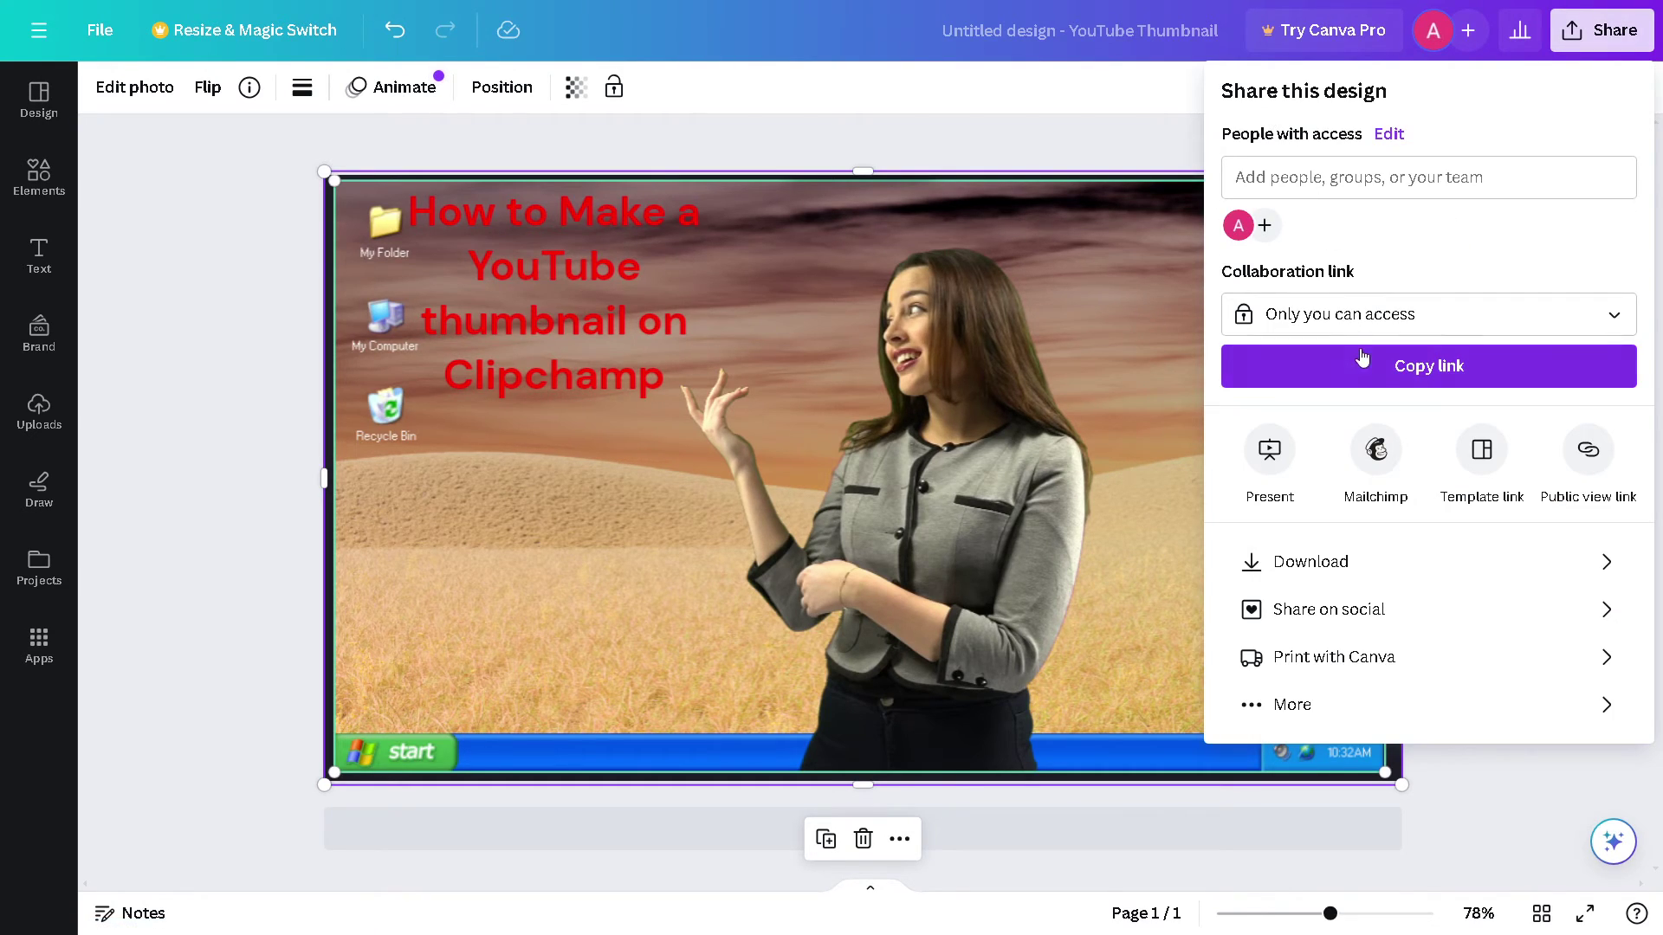
Set the collaboration link to Anyone with the link, with Can edit permission
click(1389, 319)
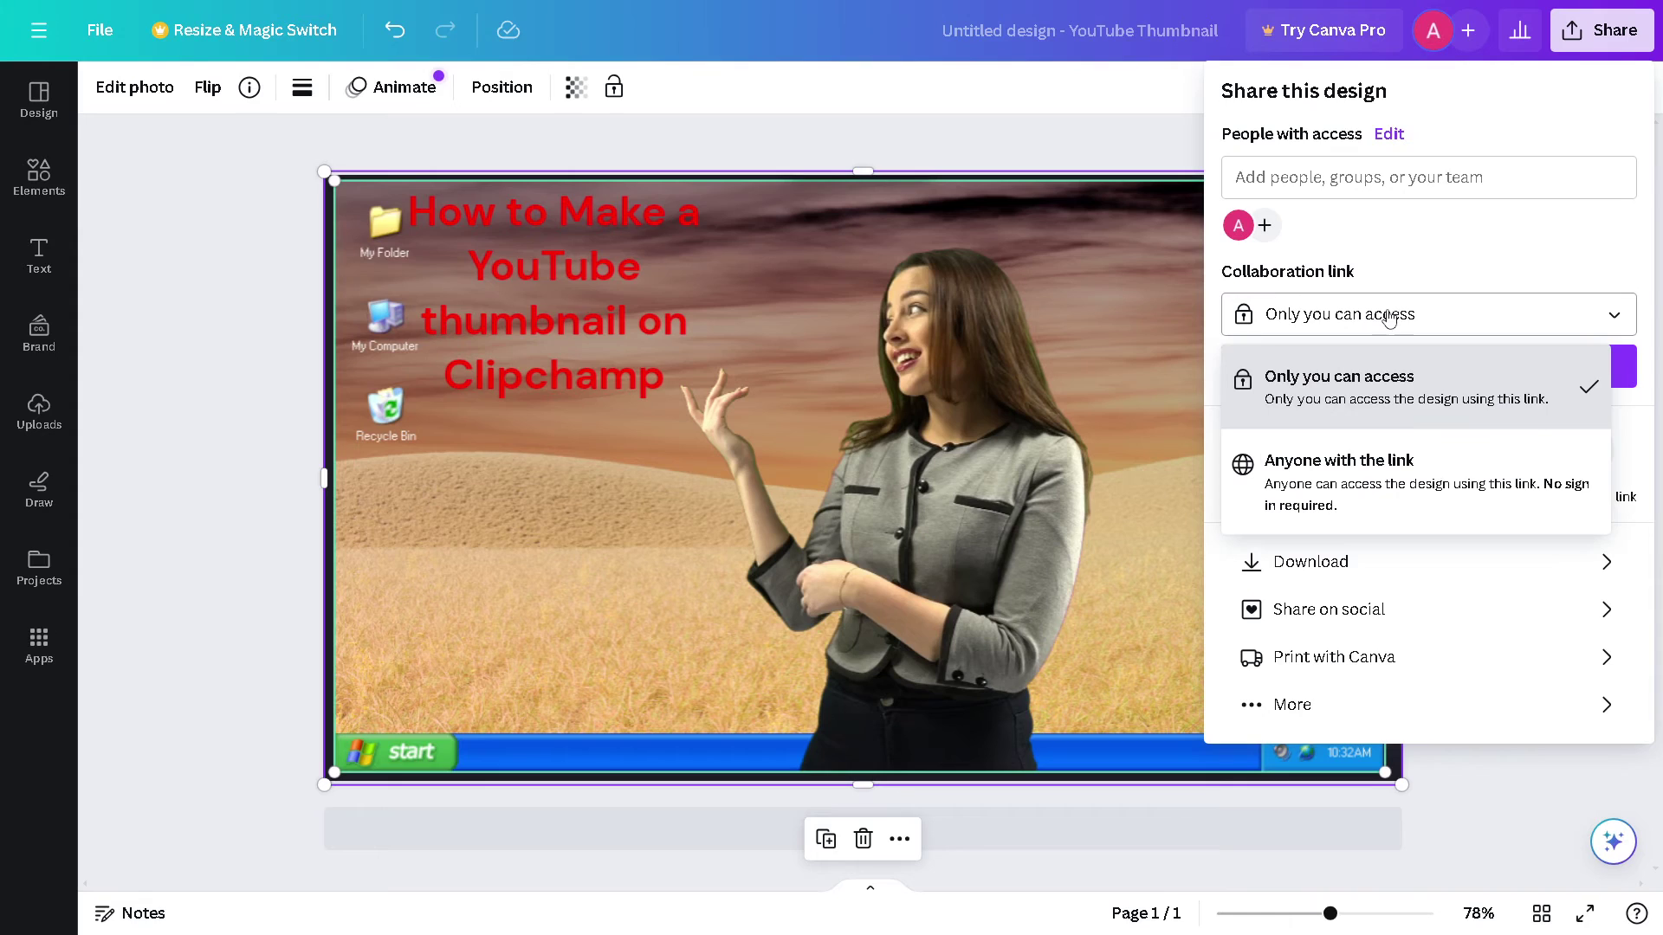
click(1346, 476)
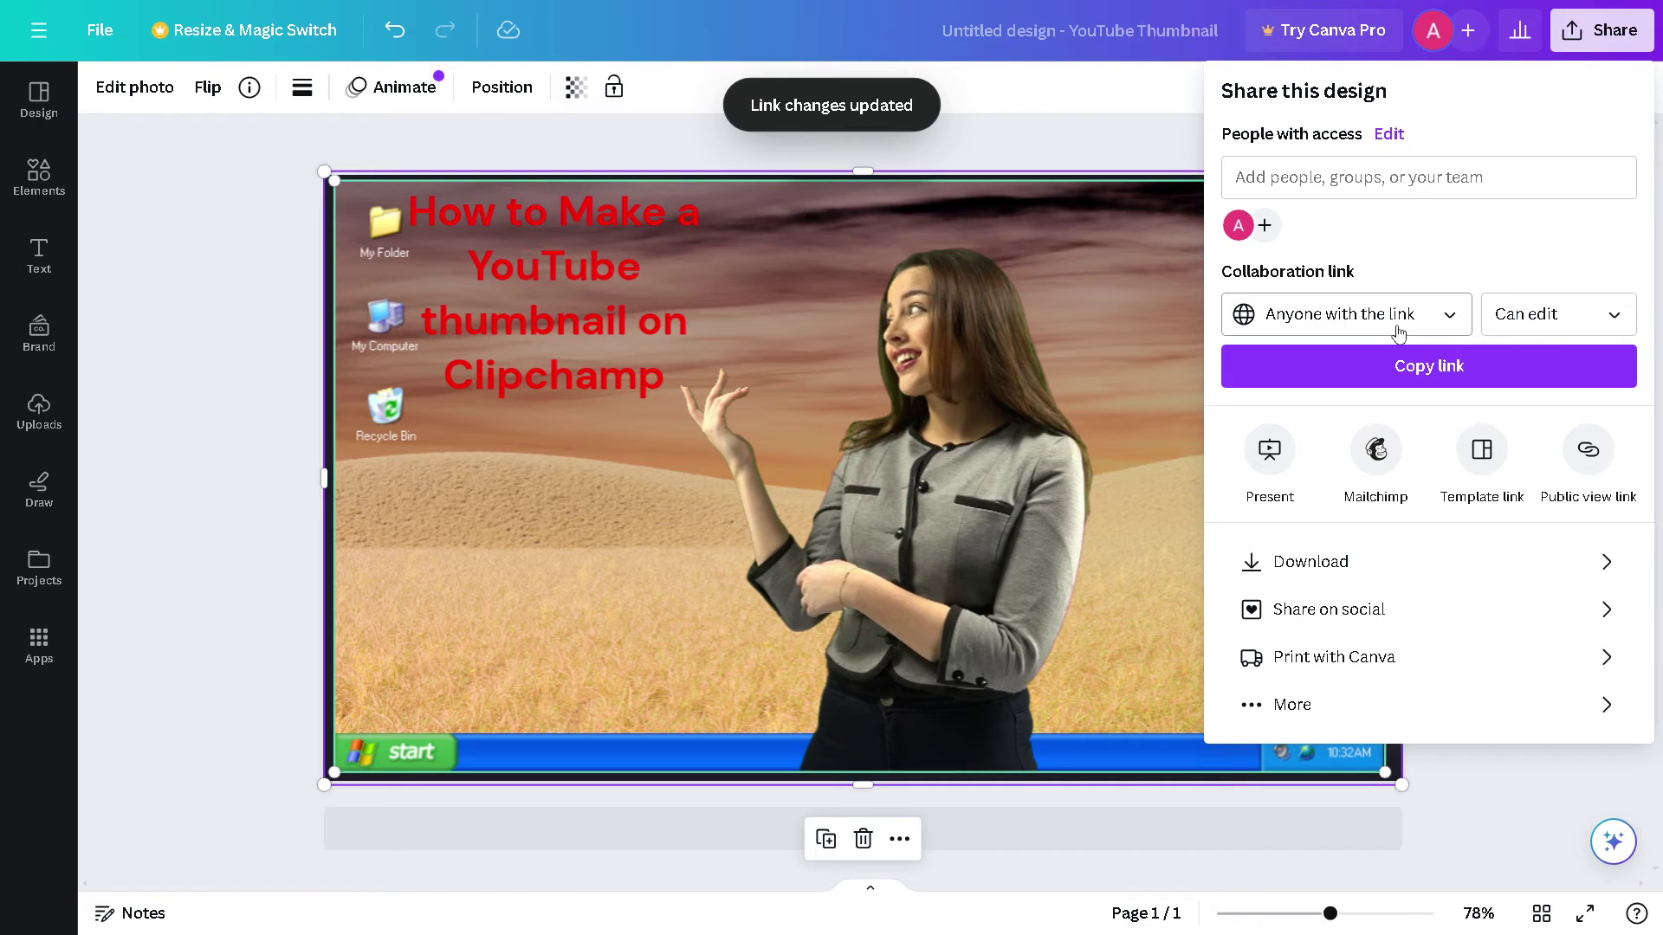
click(1556, 320)
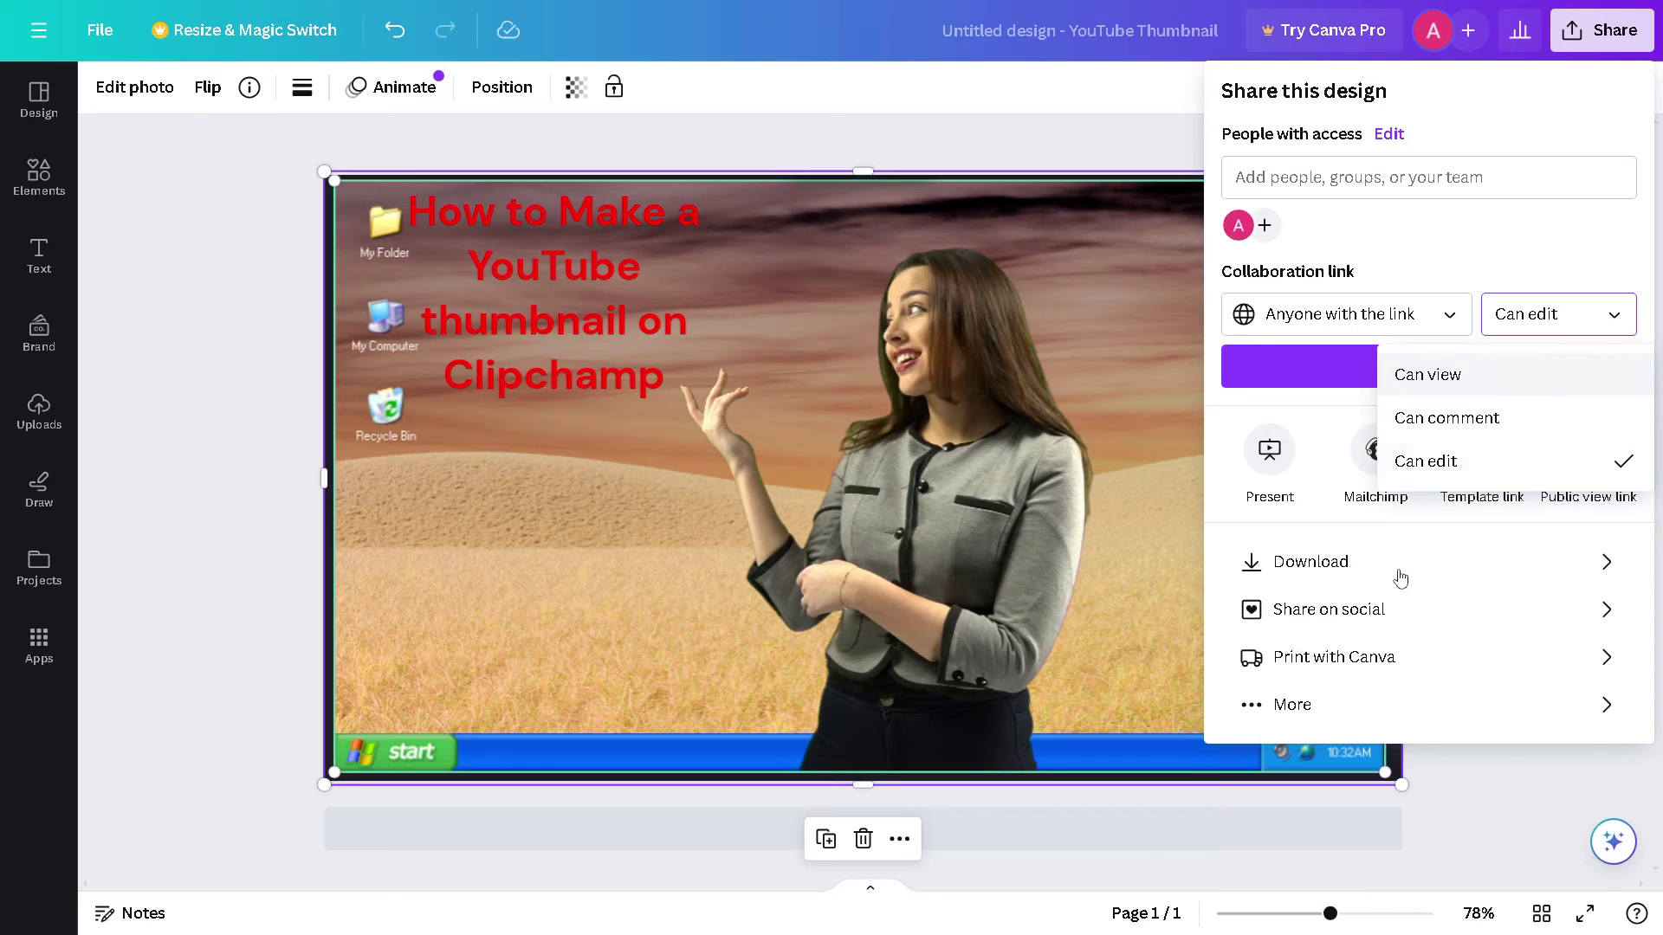
Browse the Share on social and Print with Canva options
click(1332, 617)
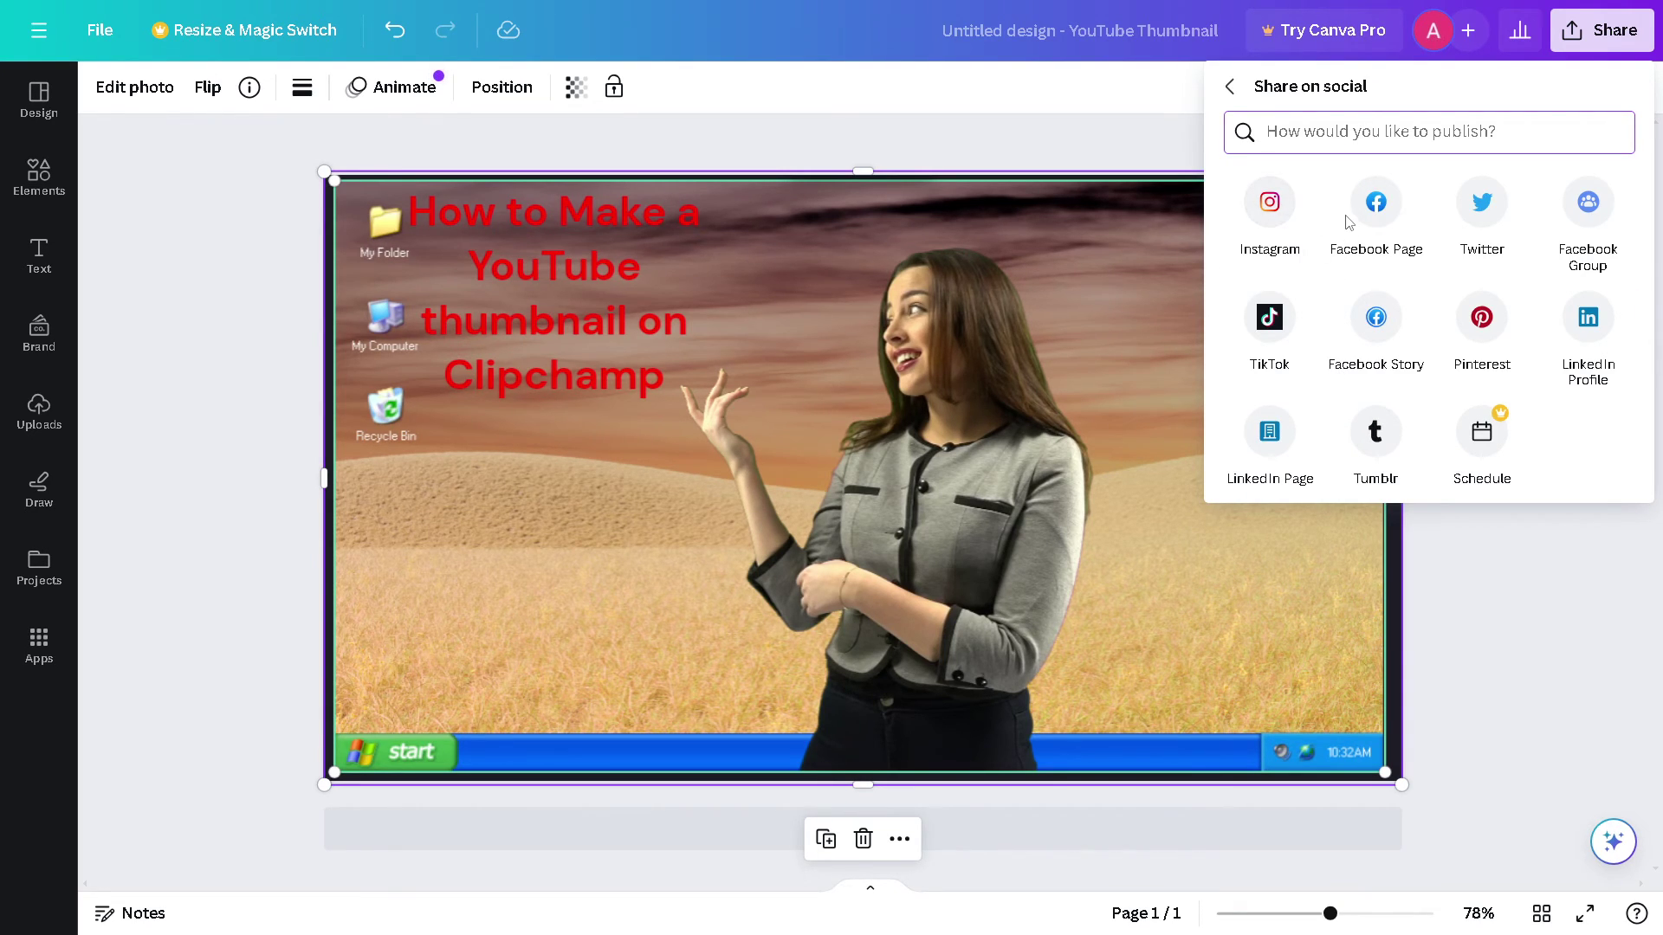
click(1229, 85)
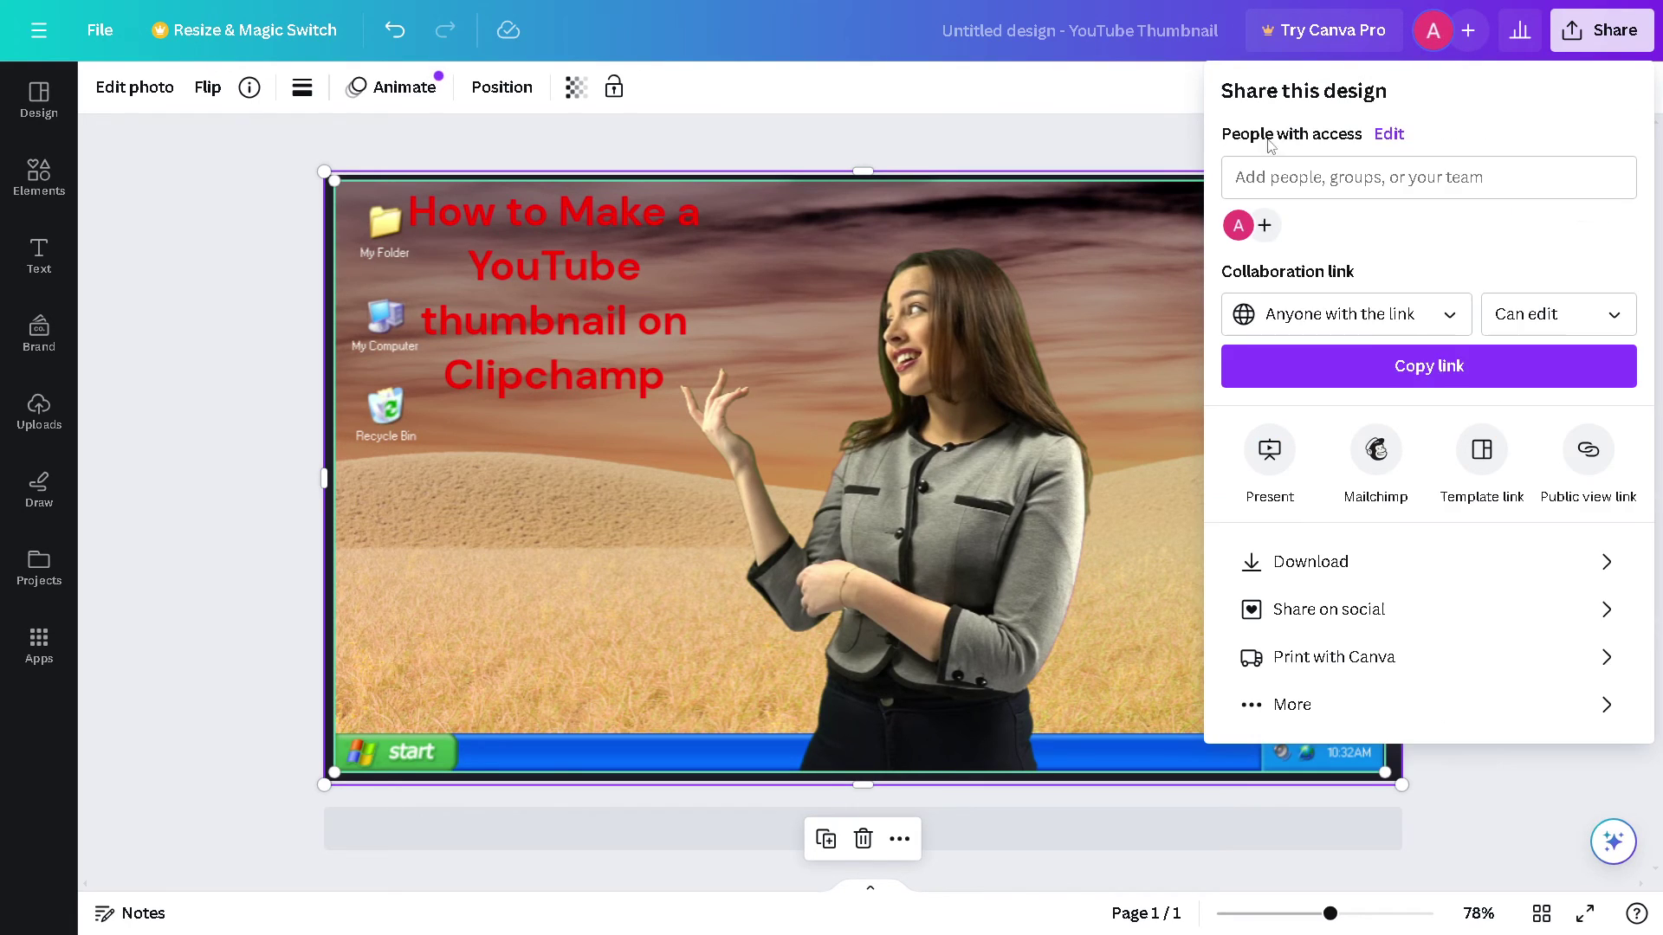
click(1403, 657)
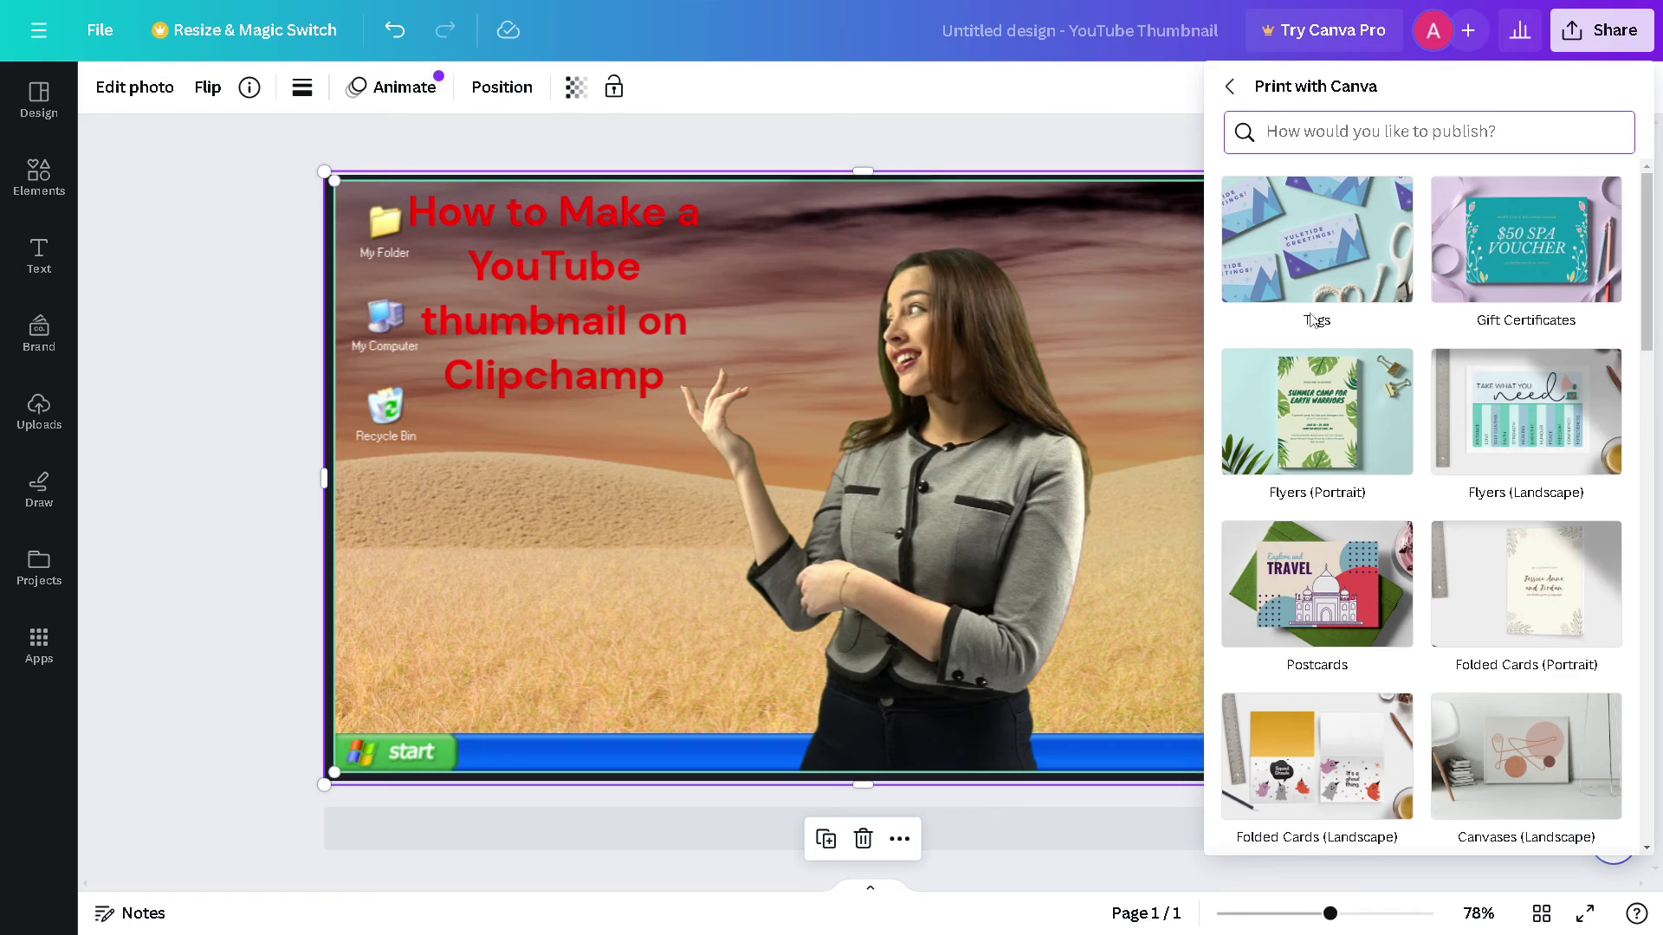
click(1230, 87)
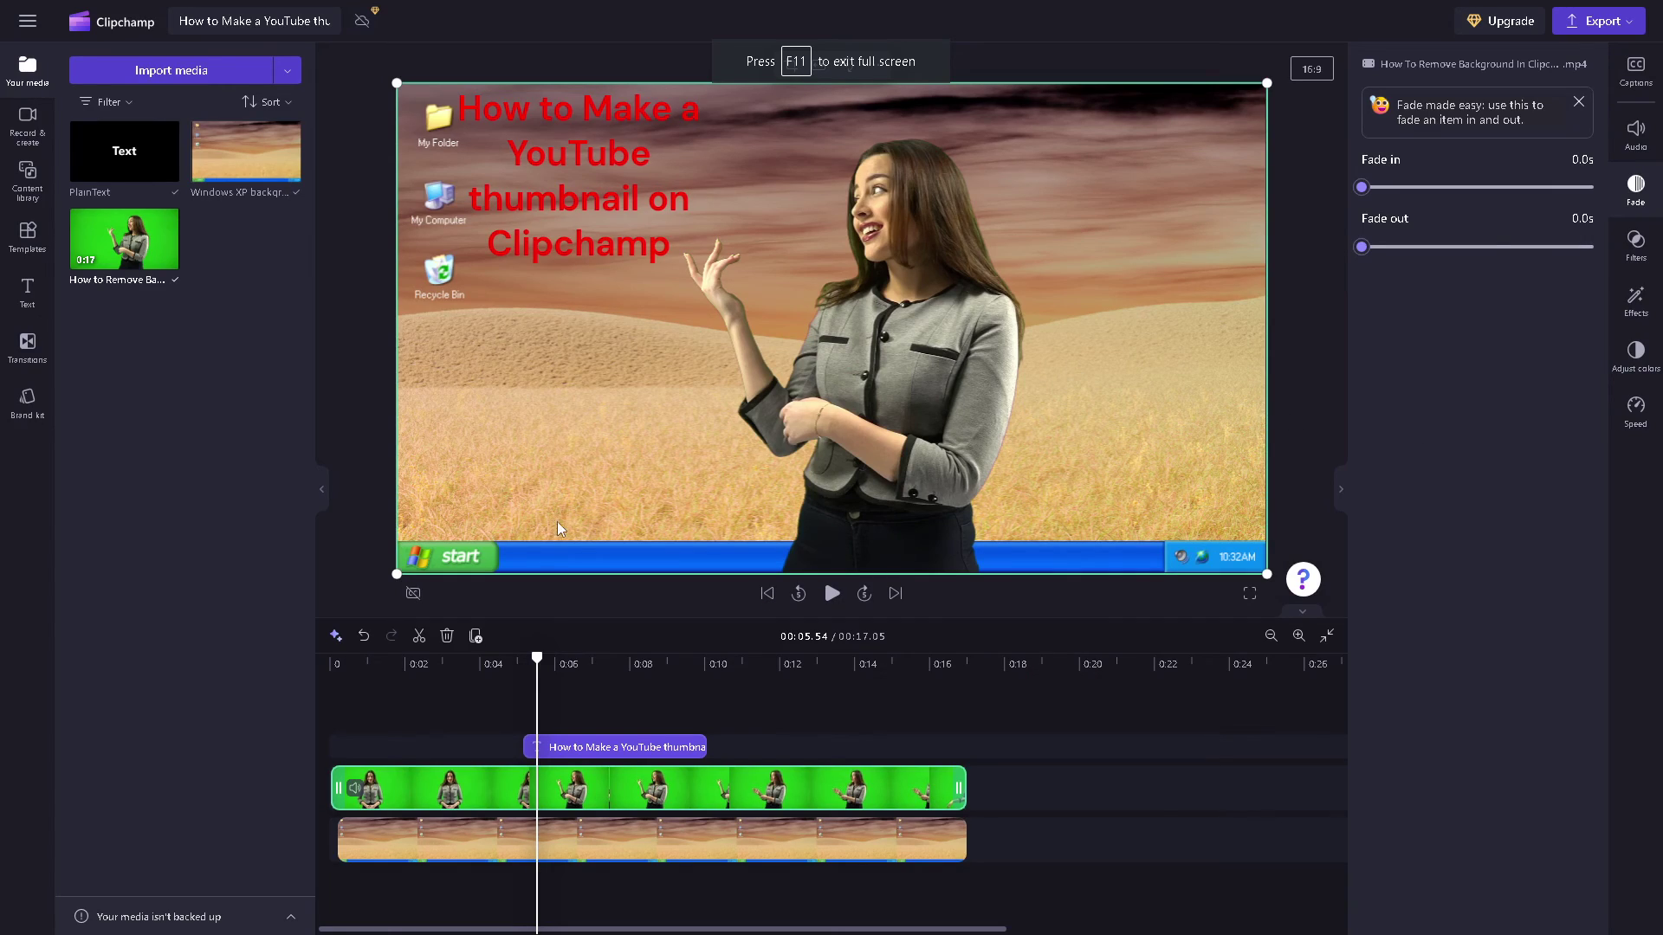
Replace the Windows XP desert clip with the Crosses on red background starting at 0:00
click(397, 837)
key(Delete)
click(28, 177)
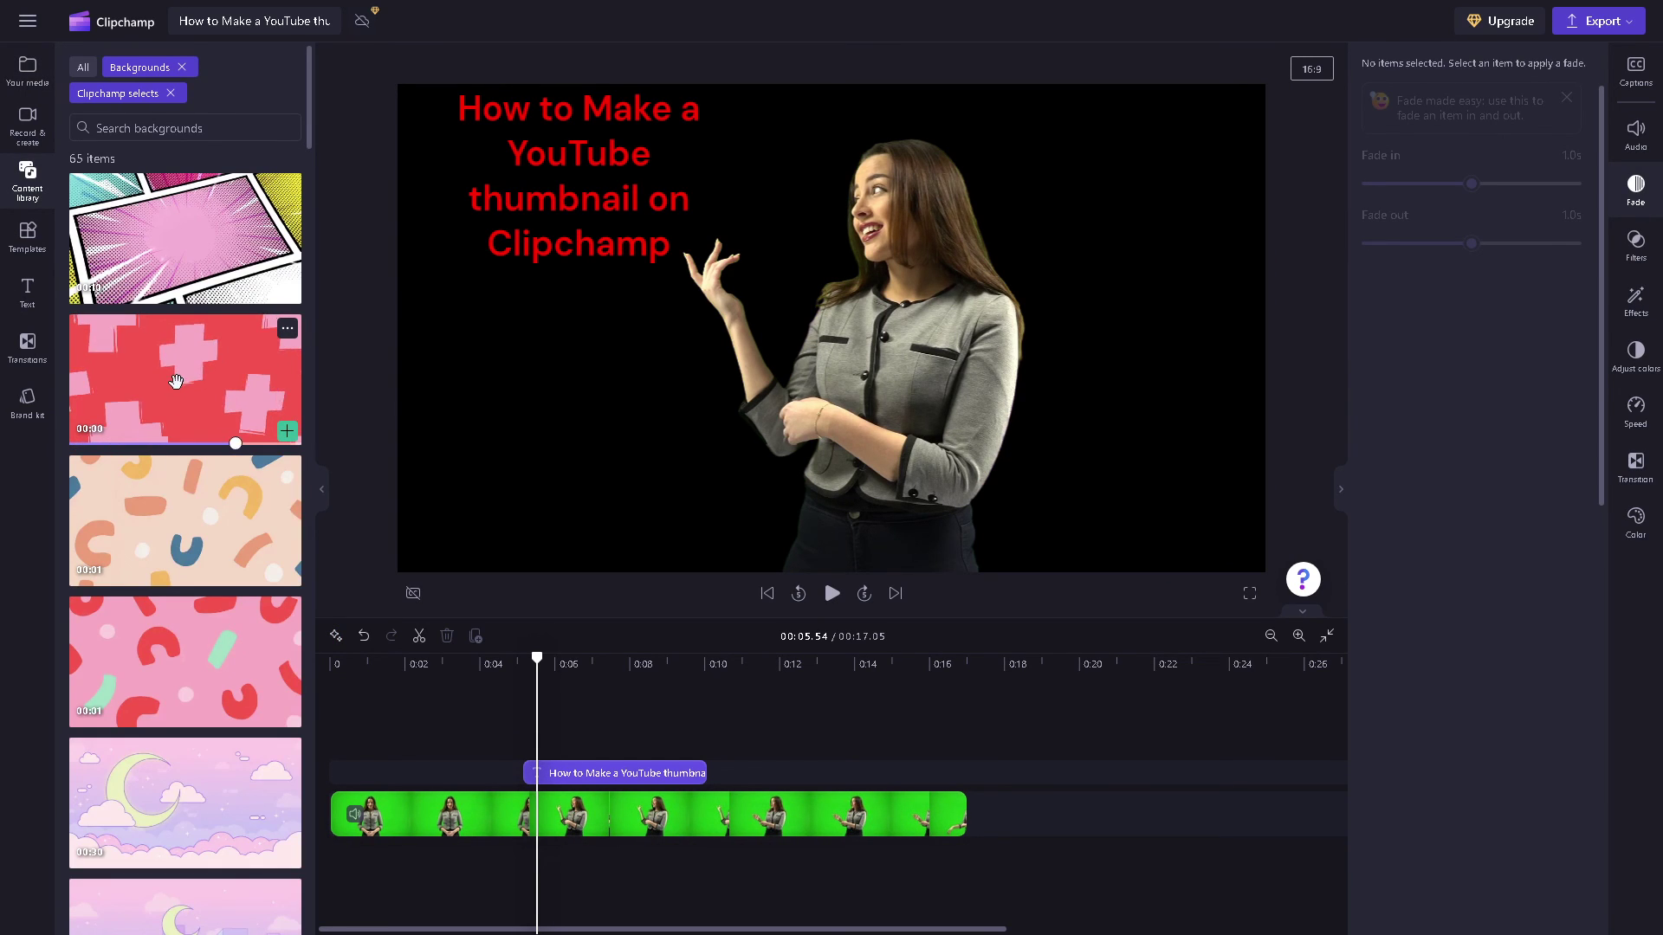
click(185, 379)
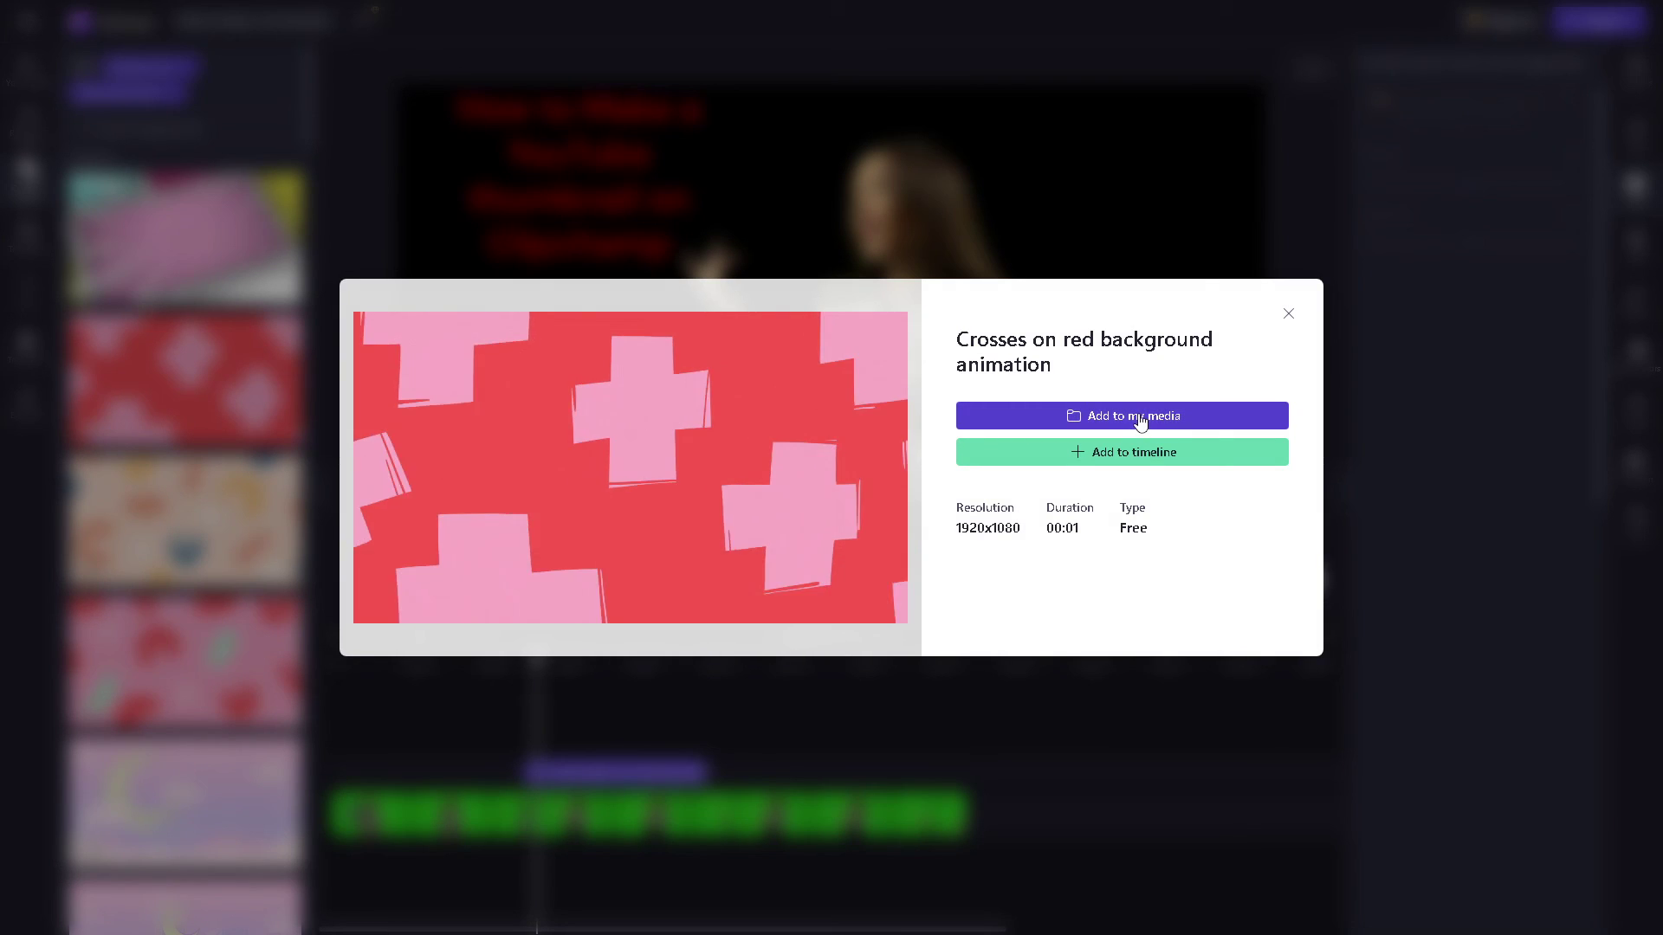
click(1144, 457)
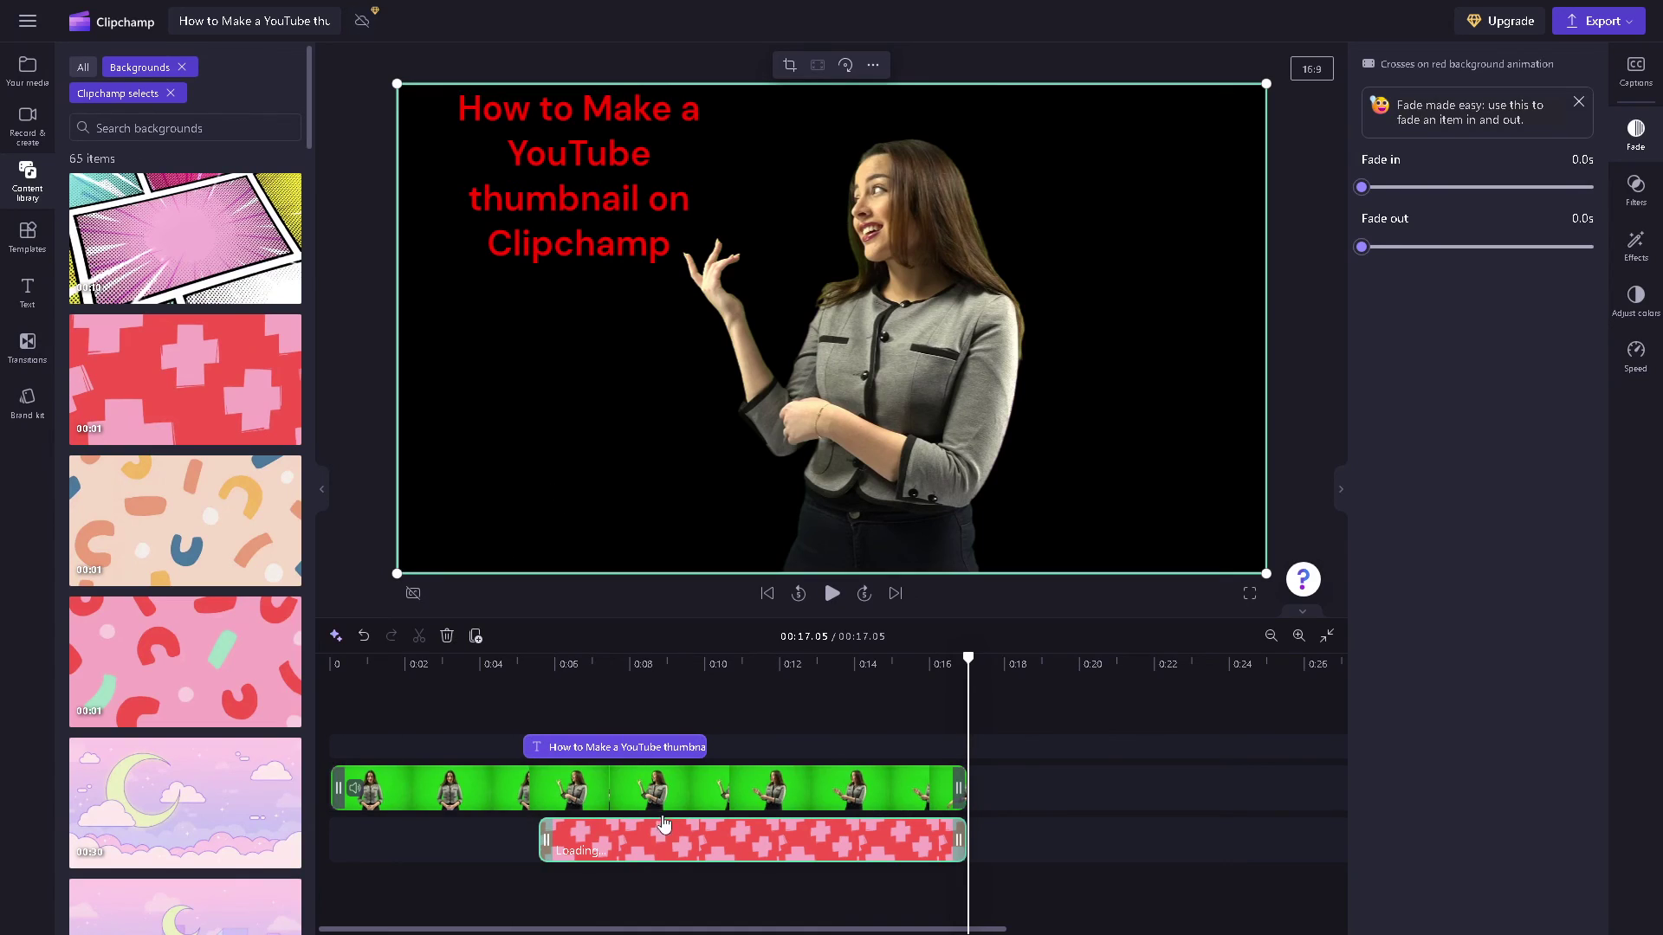
drag(573, 842, 364, 841)
drag(968, 658, 532, 658)
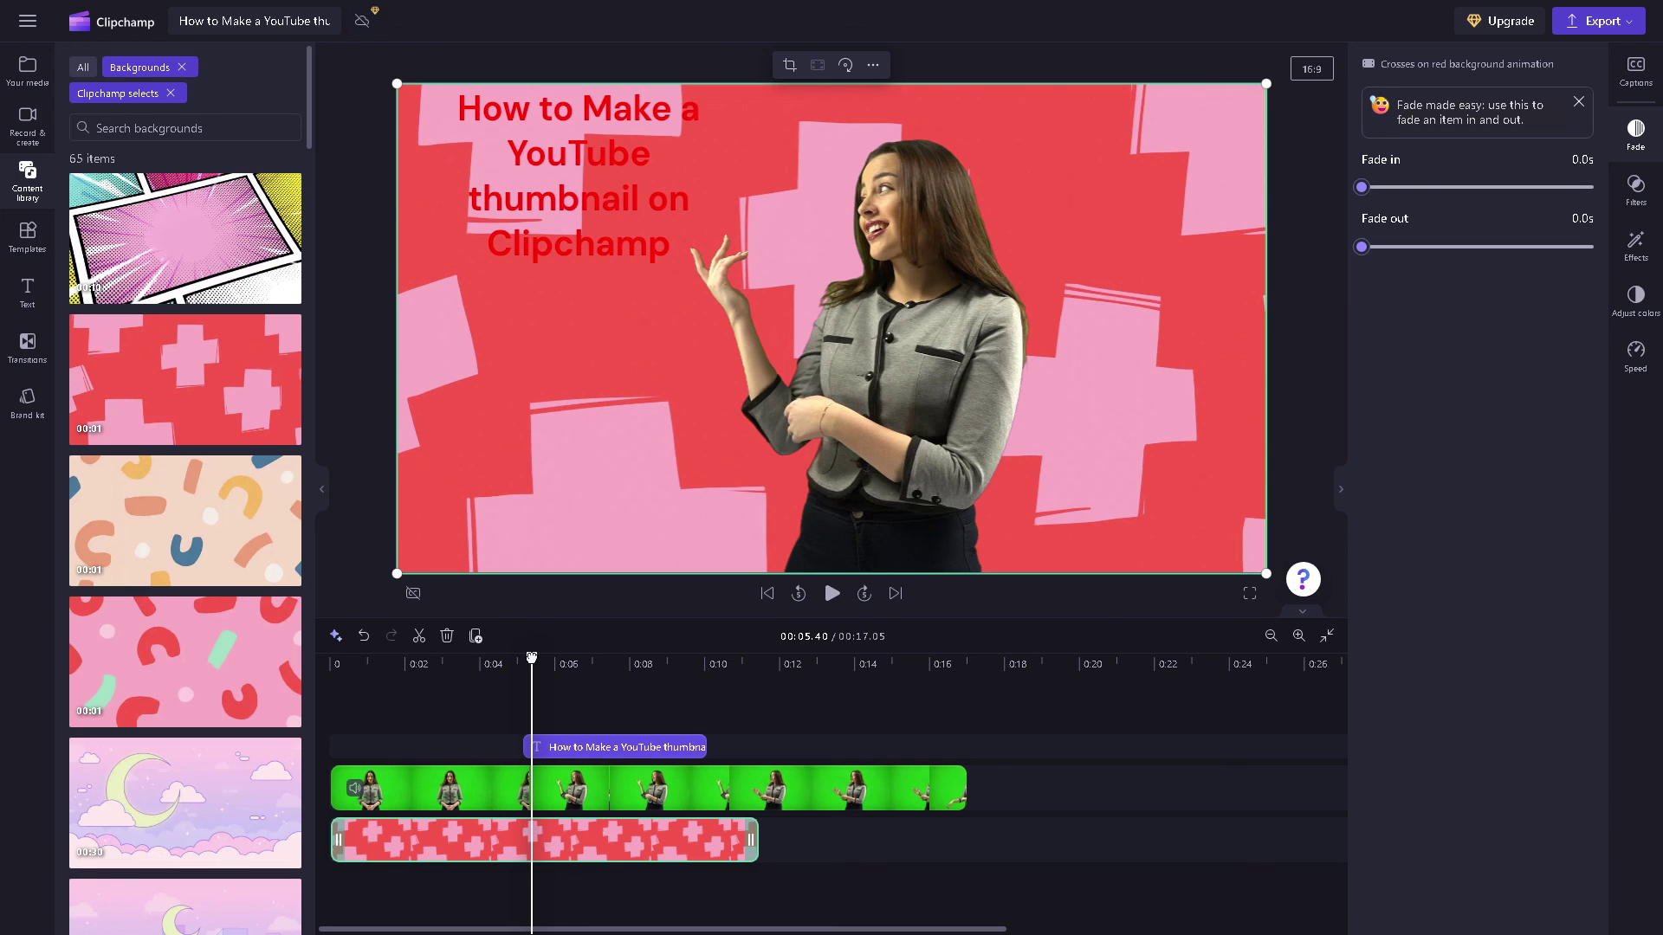
Set the four-line title's colour to yellow (#FAFF00) from the default colours
click(606, 200)
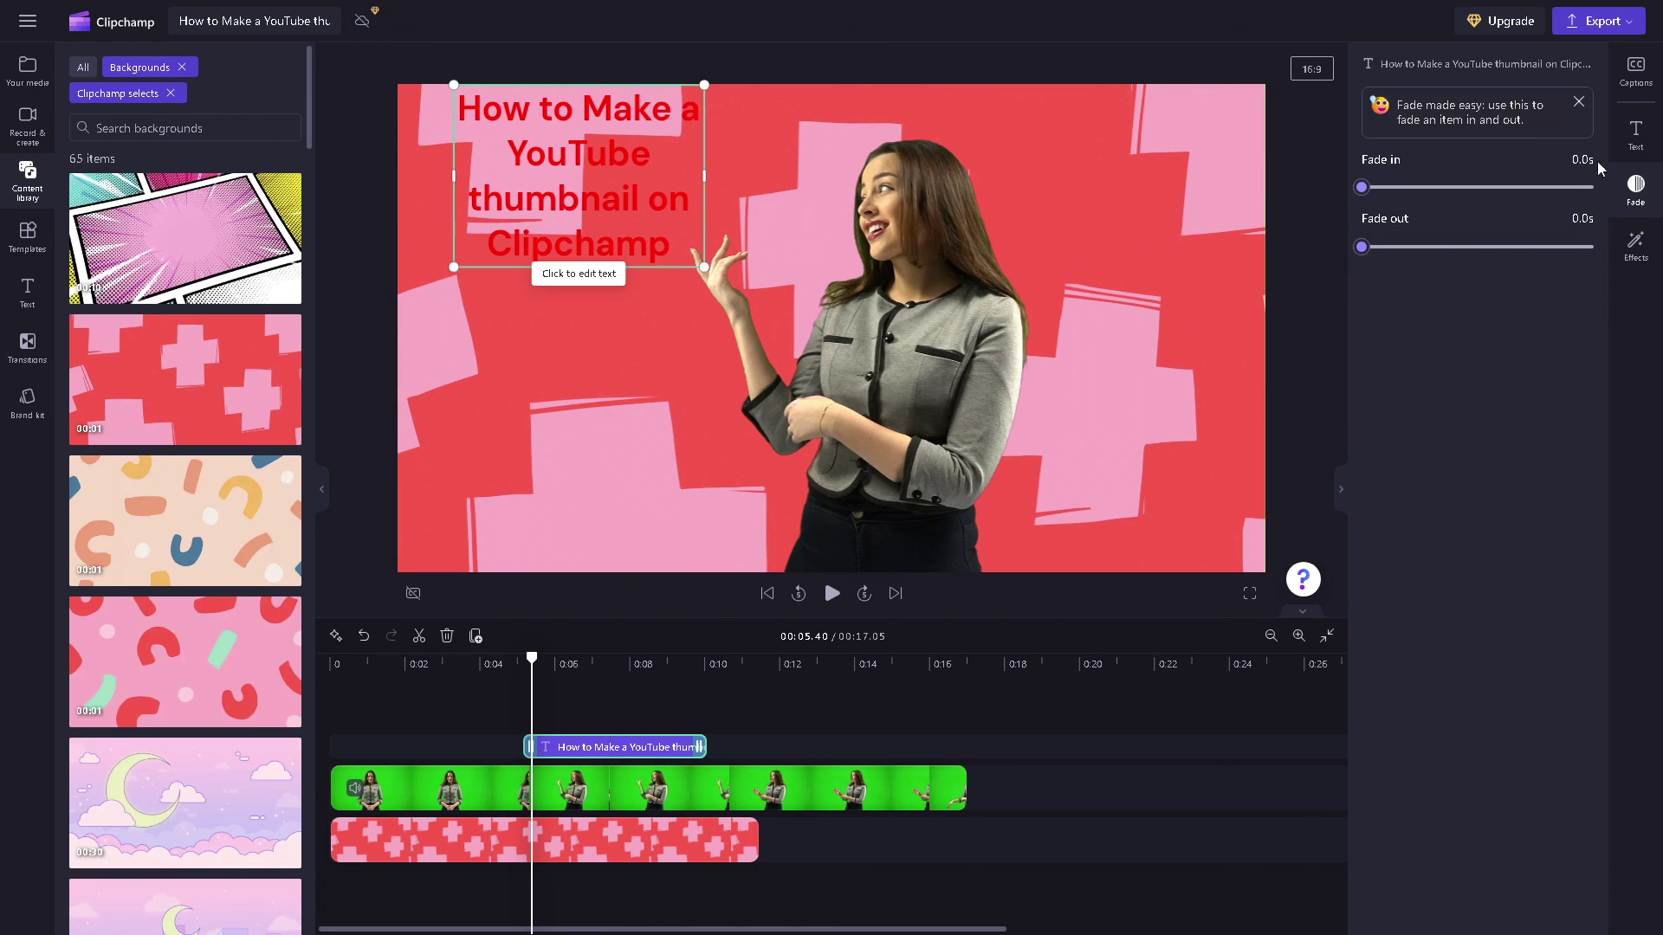
click(1635, 135)
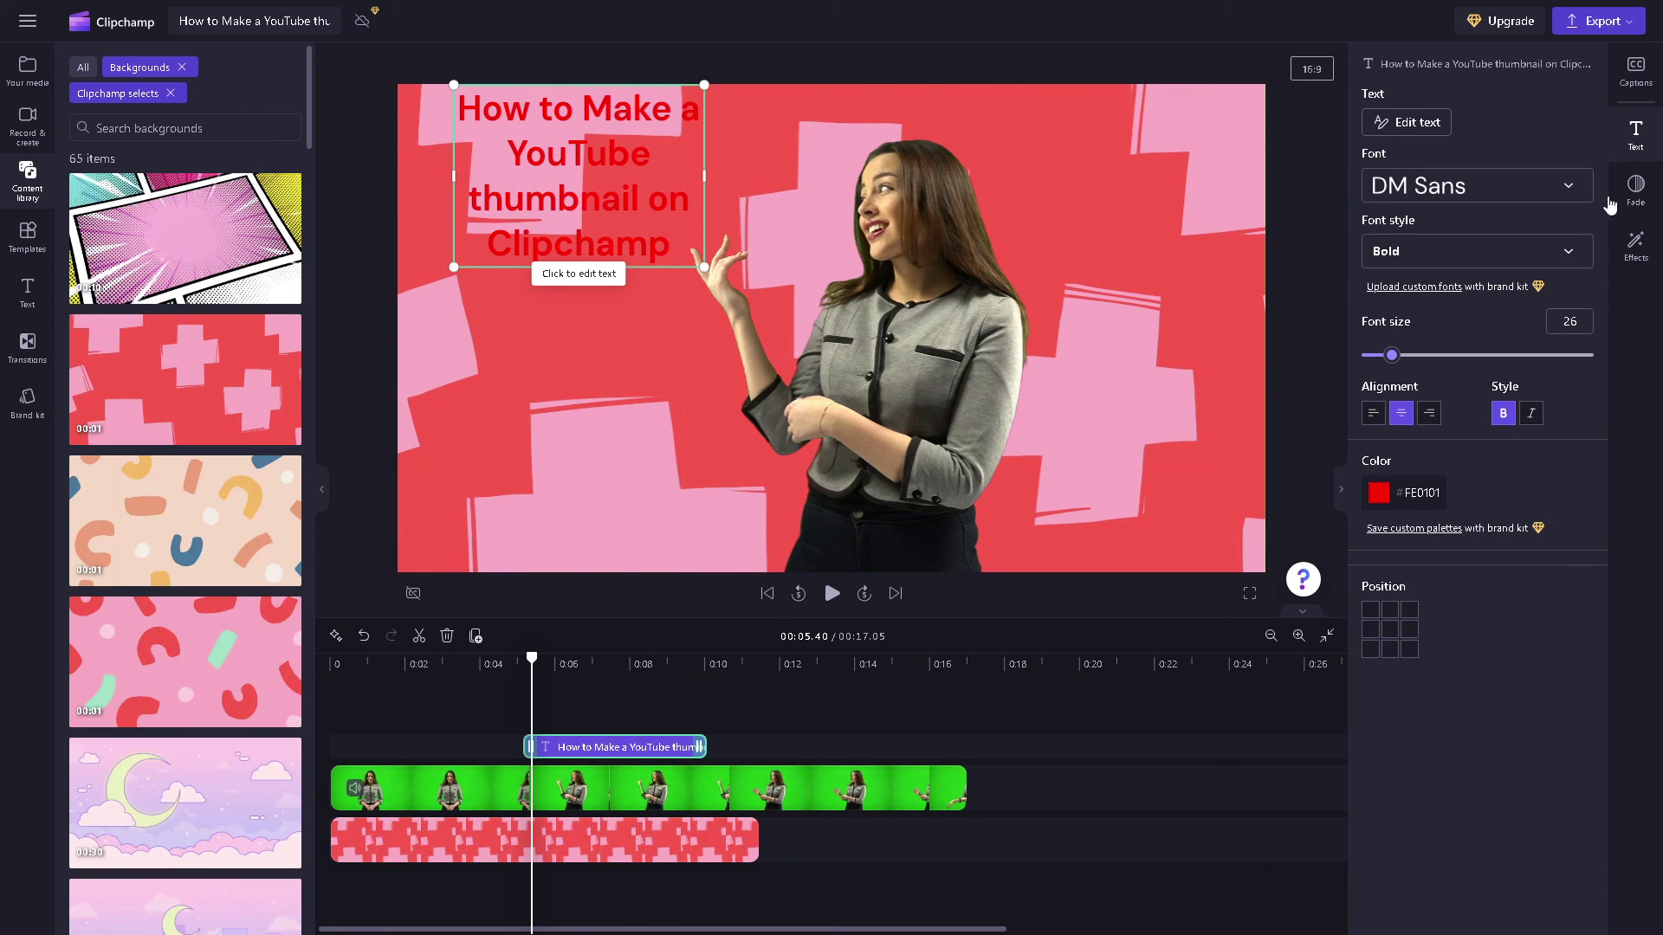
click(1390, 497)
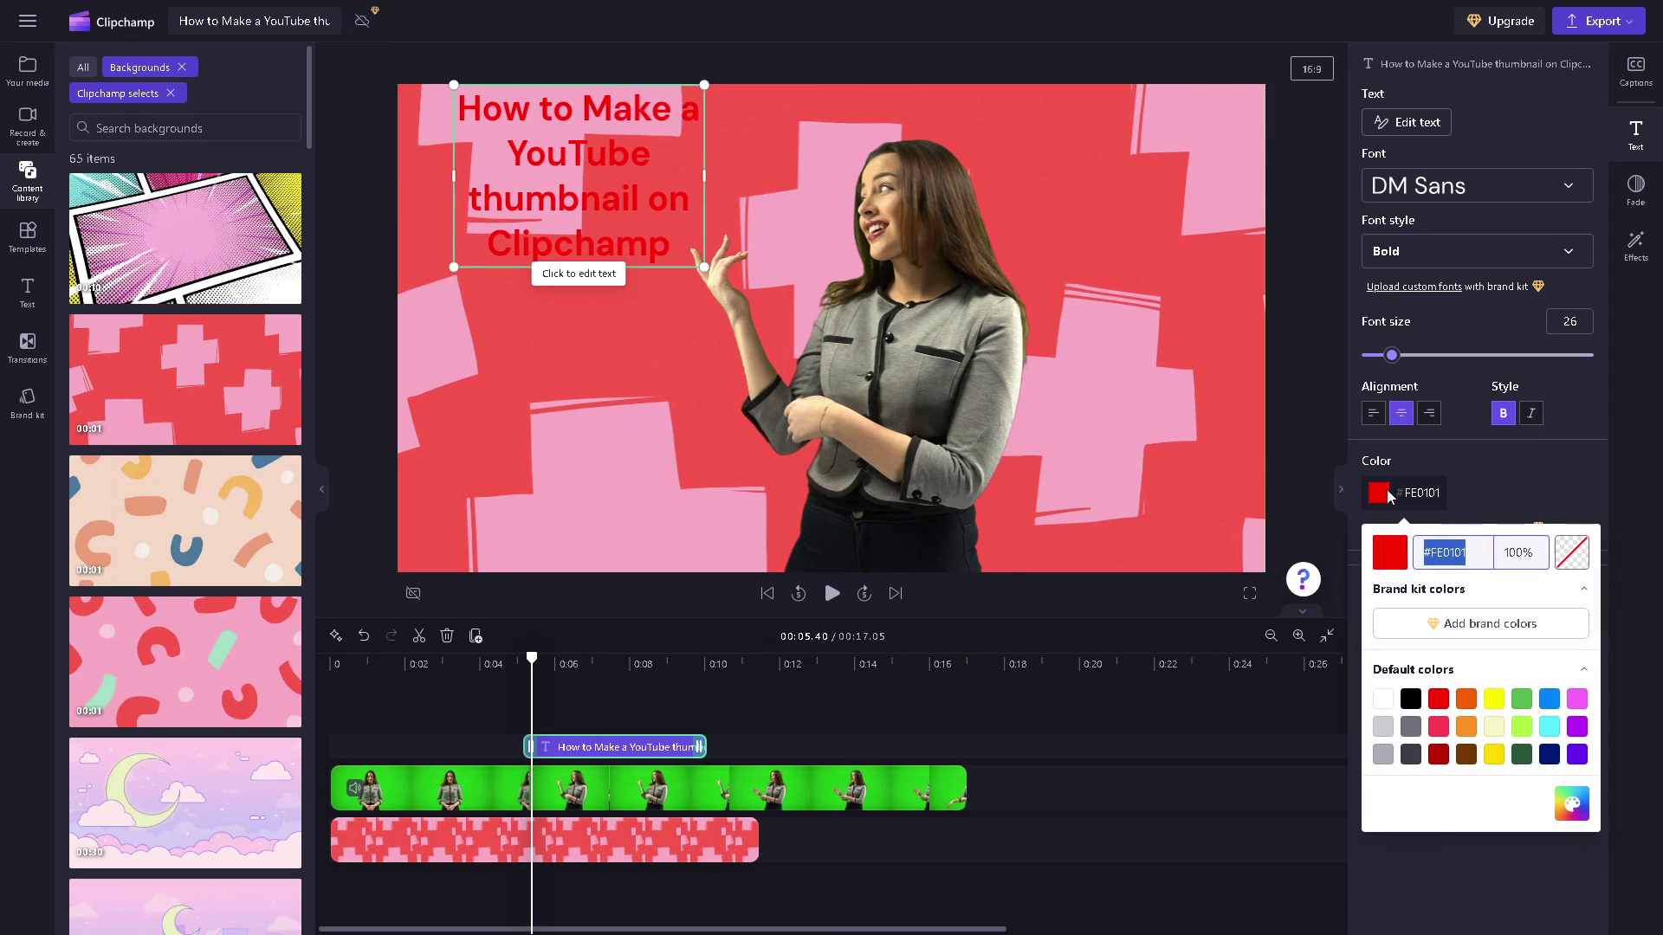
click(1496, 703)
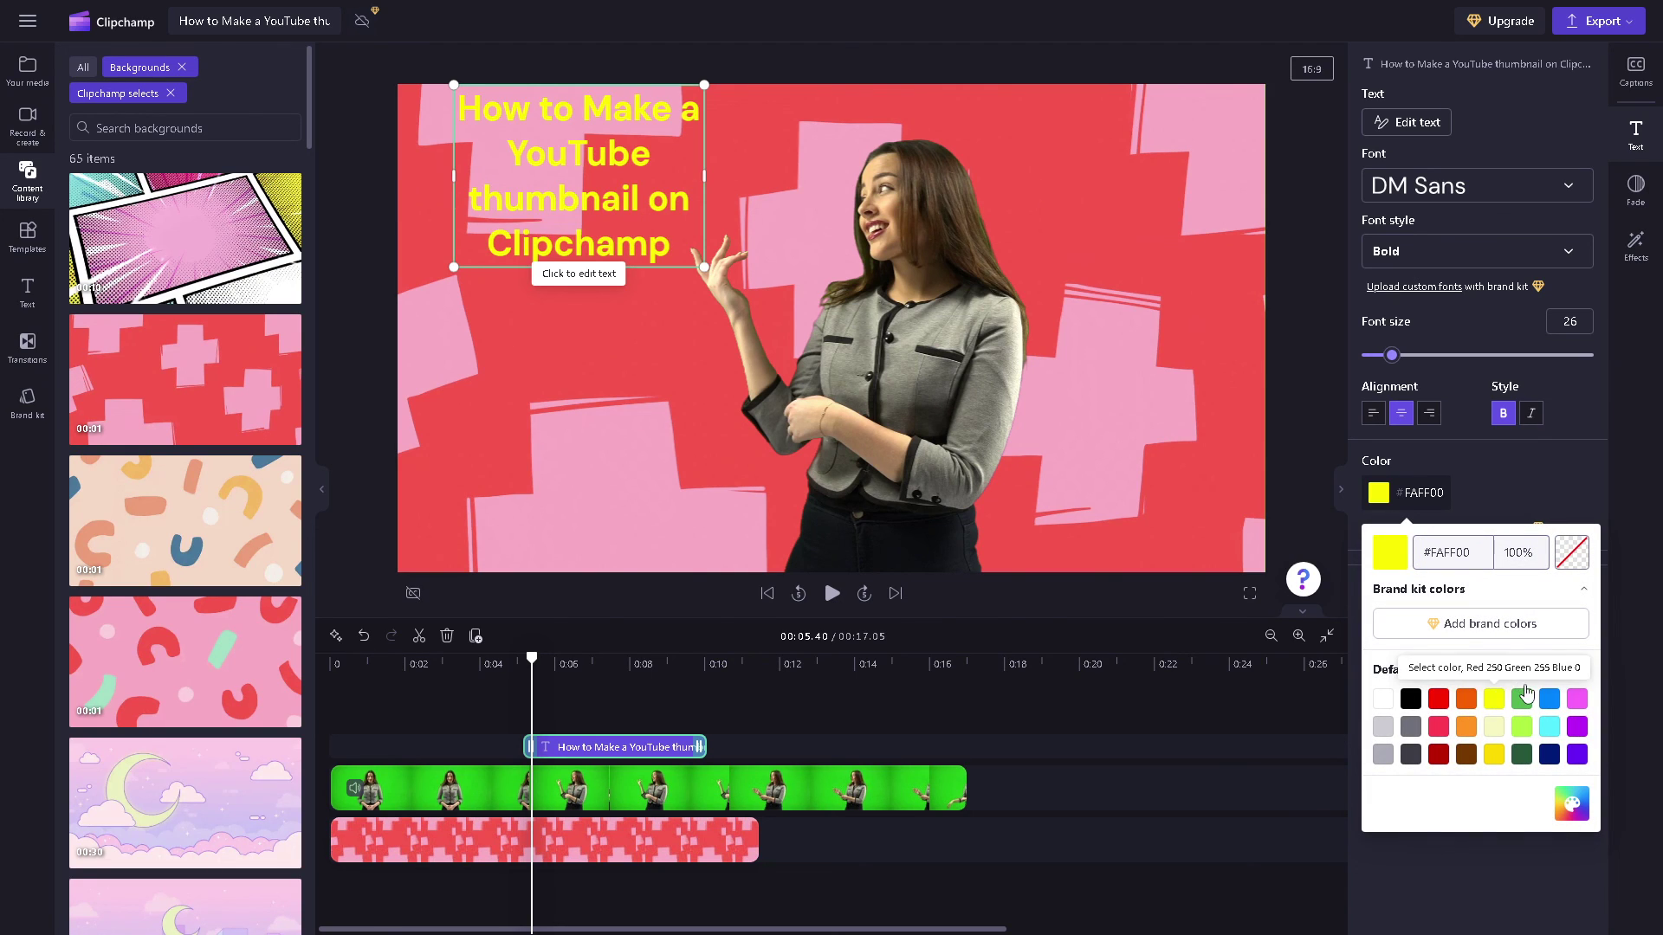